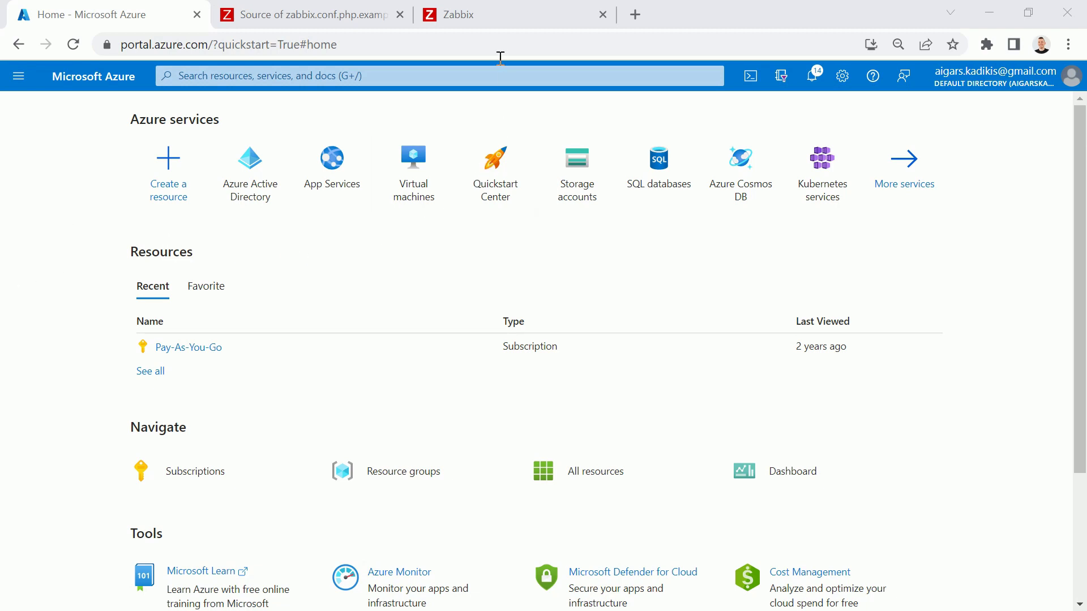
Inspect the Zabbix login page's address, its secure connection and the issuer of its certificate
left_click(492, 14)
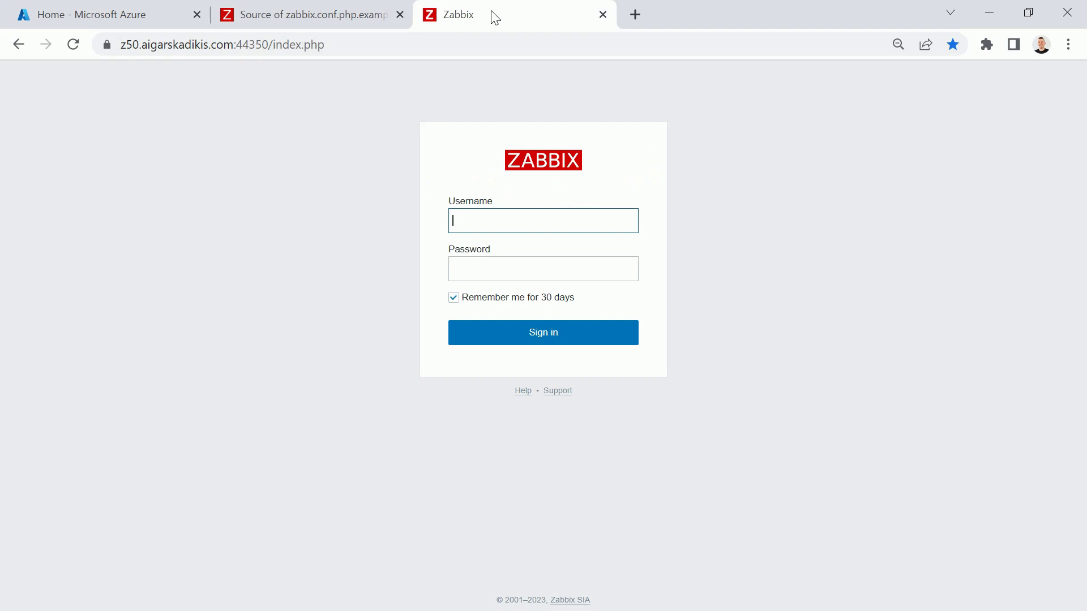
left_click(331, 45)
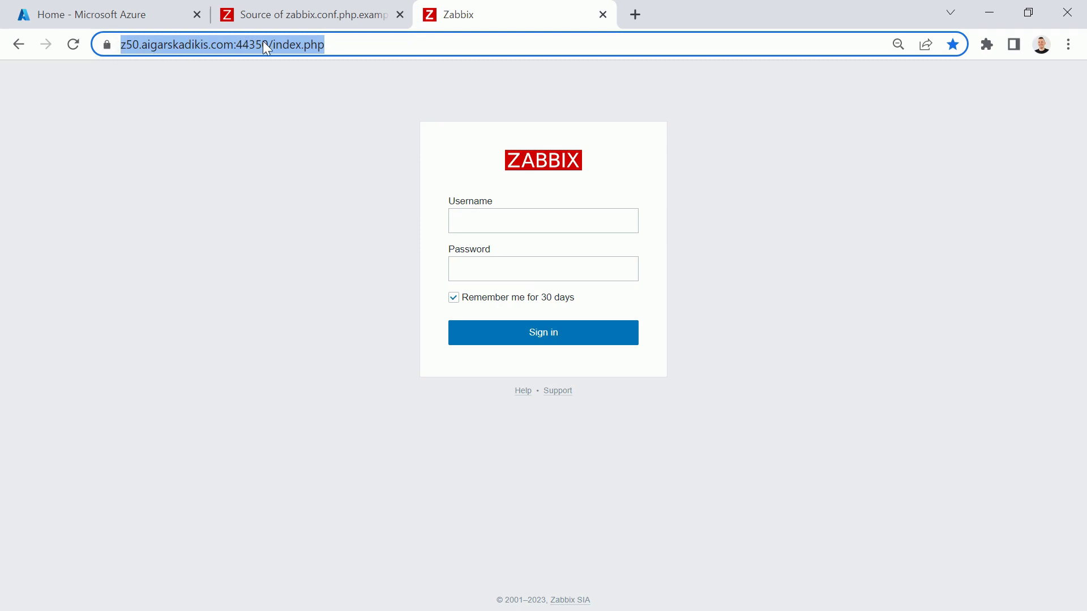
left_click(346, 47)
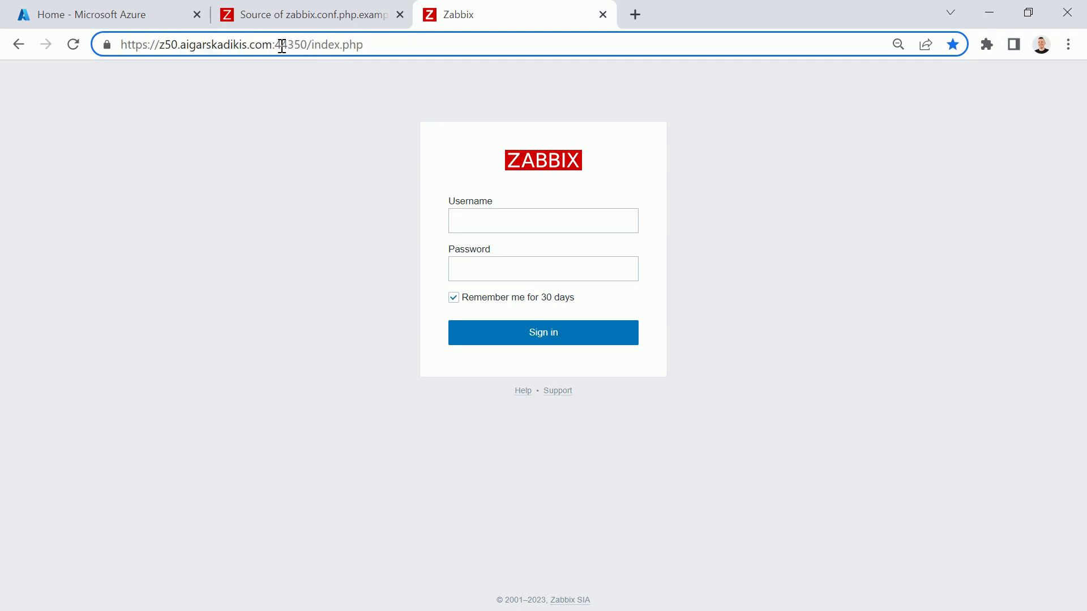
left_click(111, 49)
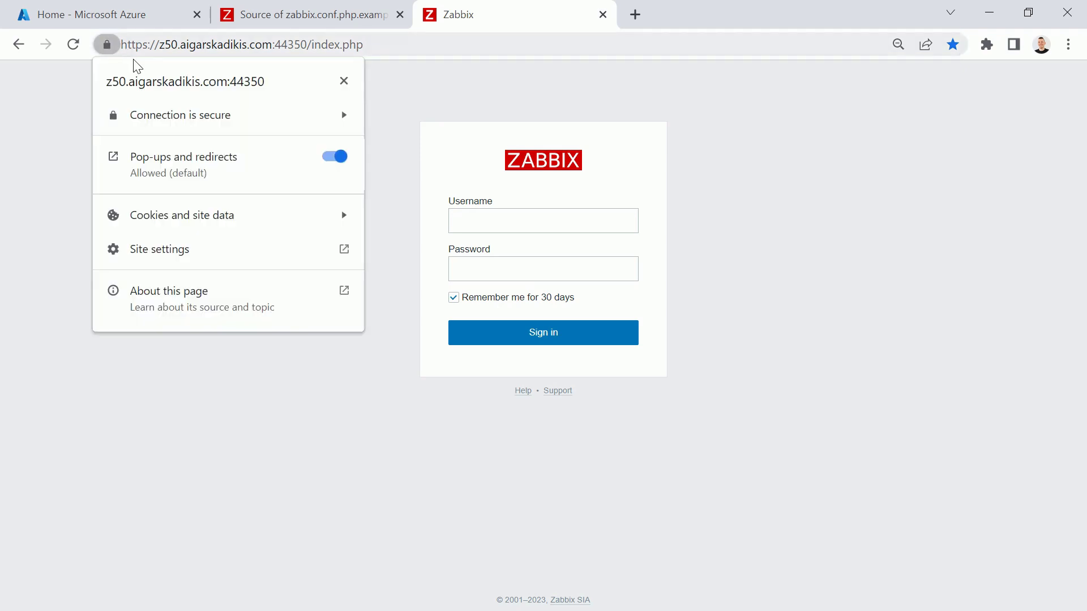
left_click(310, 119)
left_click(176, 229)
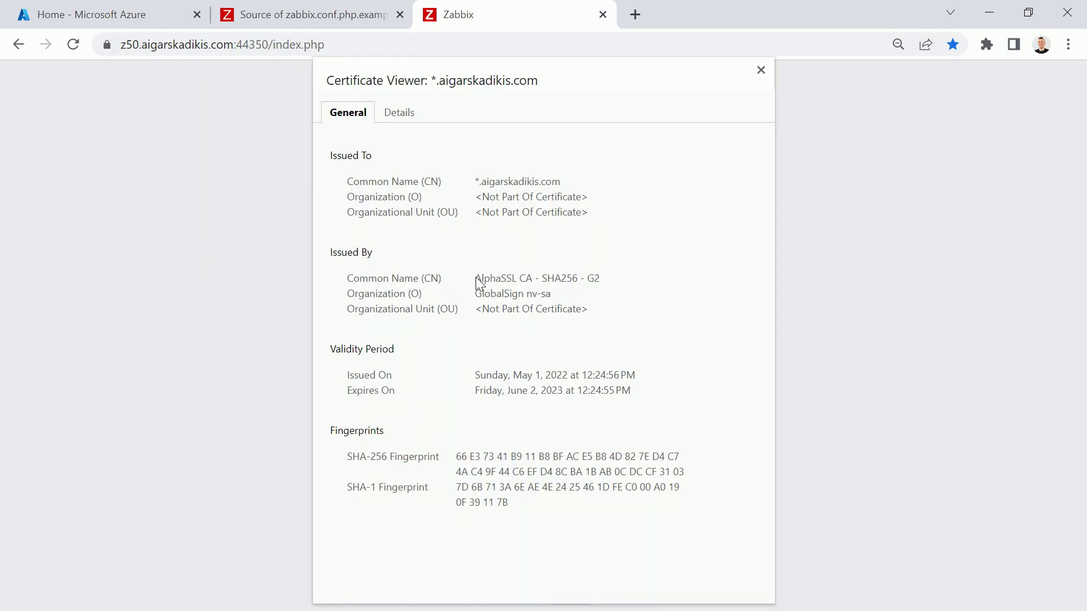
left_click_drag(477, 279, 518, 282)
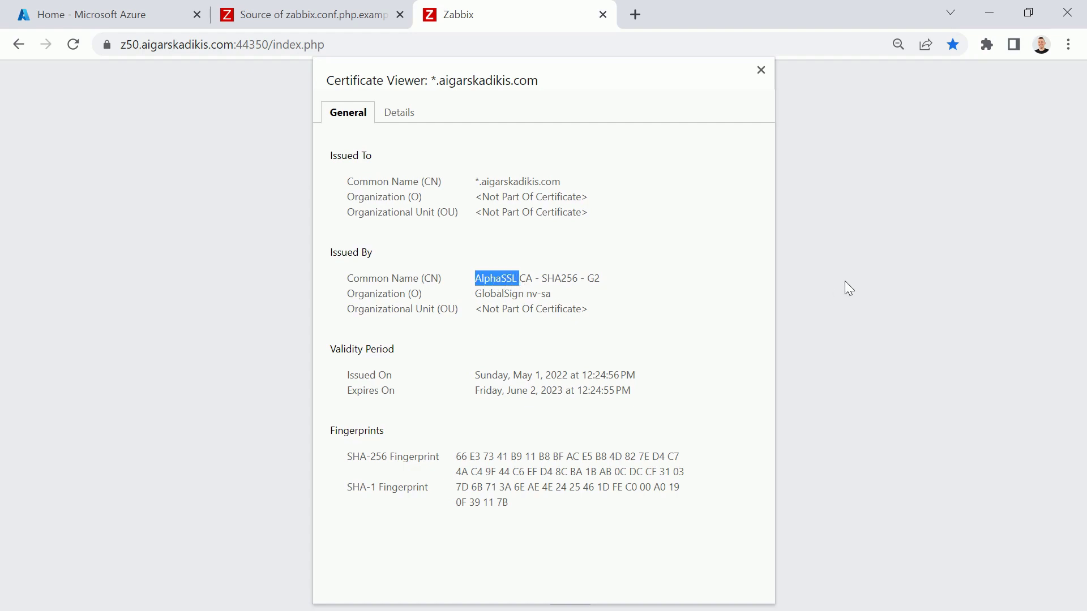
left_click(532, 279)
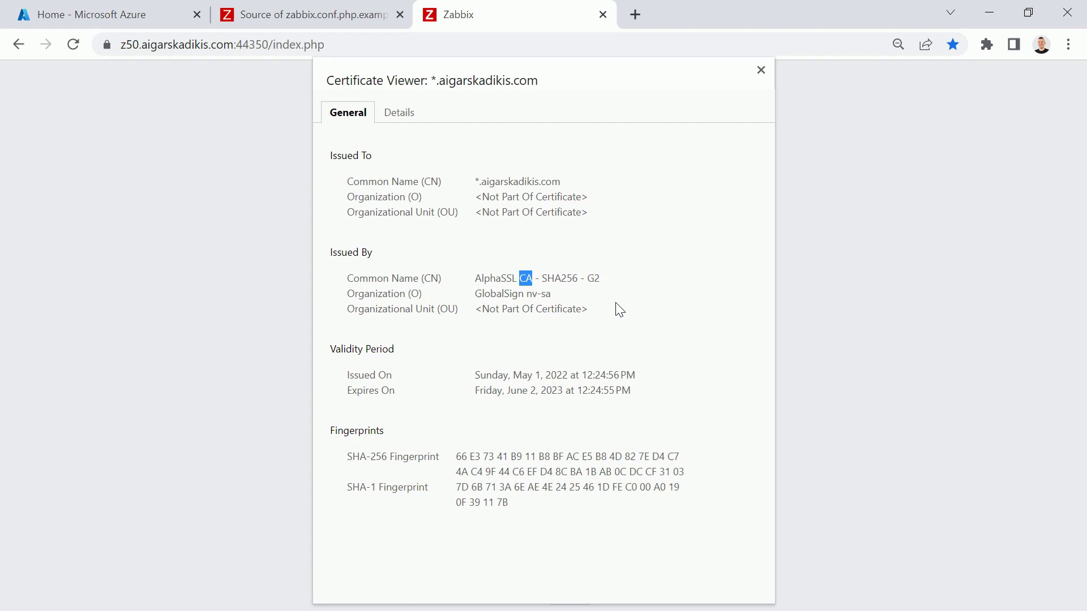
left_click(761, 71)
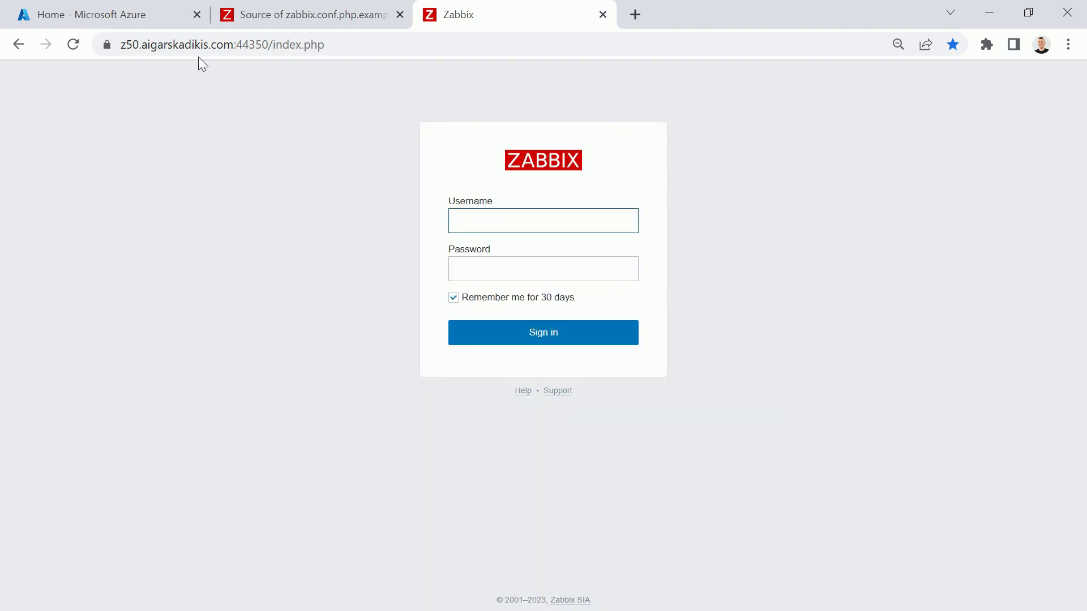
In Azure Active Directory, start a new non-gallery enterprise application of your own and name it Zabbix 5.0
left_click(131, 21)
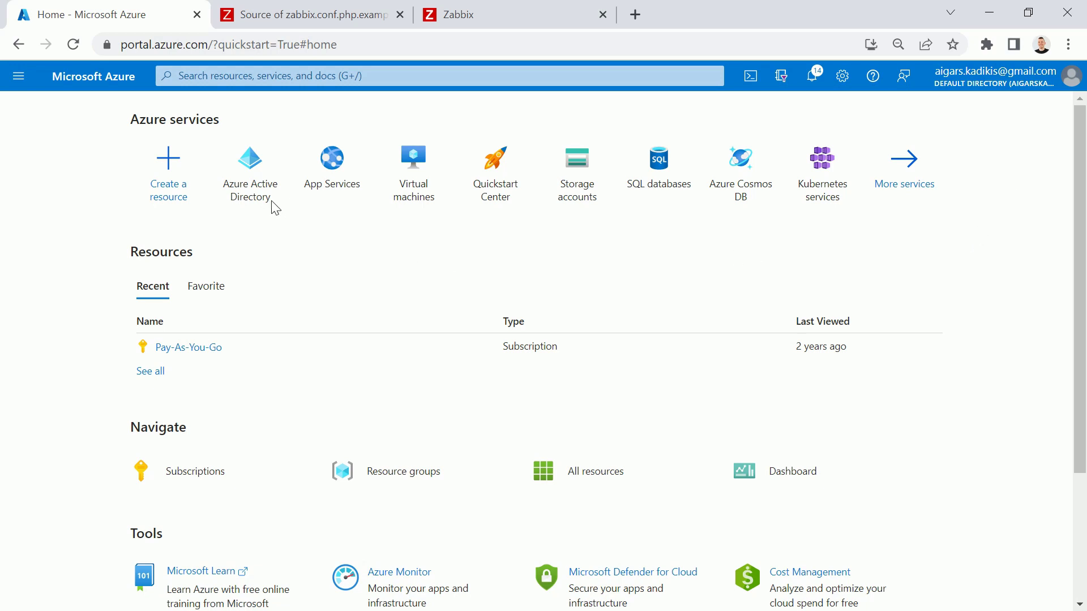
left_click(250, 155)
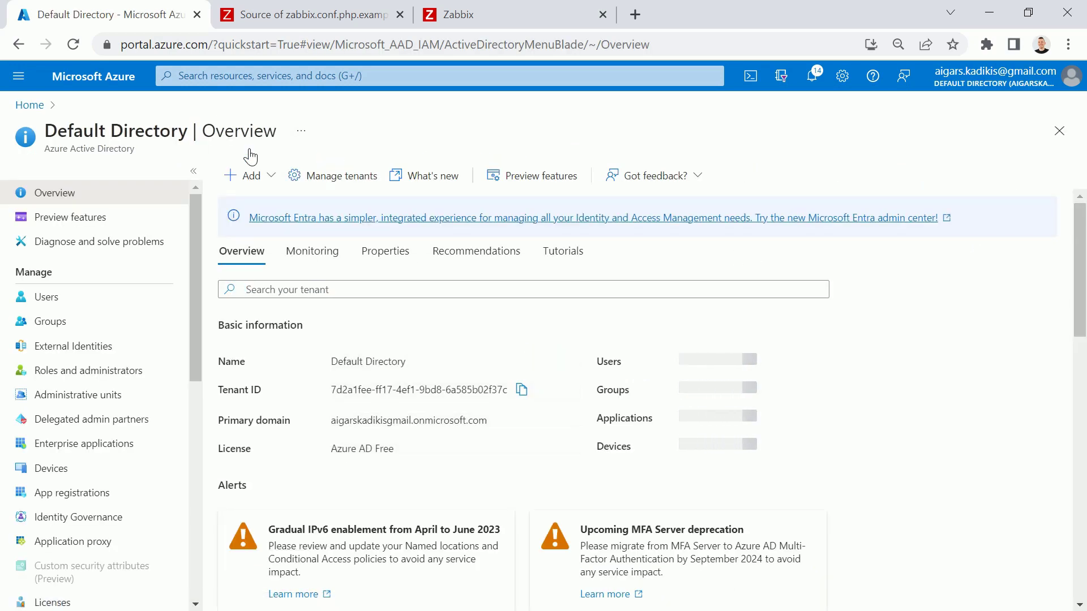
left_click(147, 450)
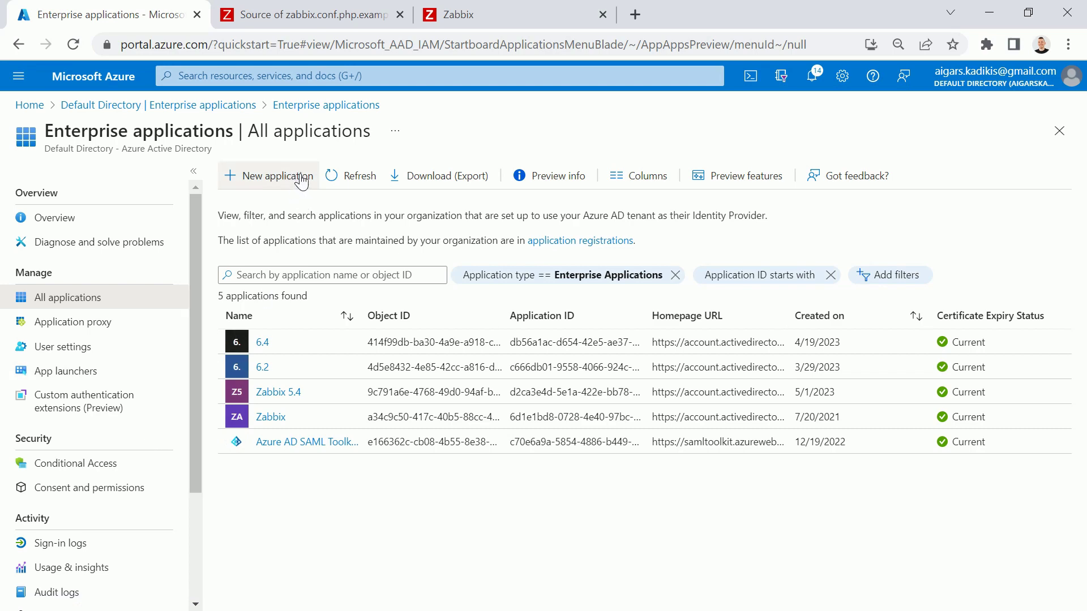
left_click(313, 185)
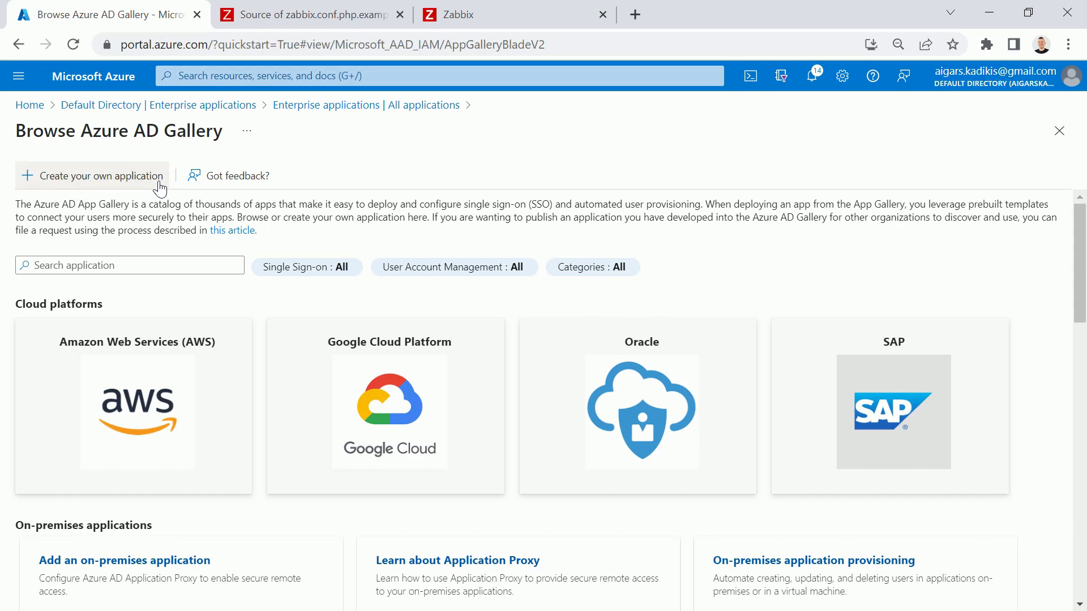
left_click(160, 185)
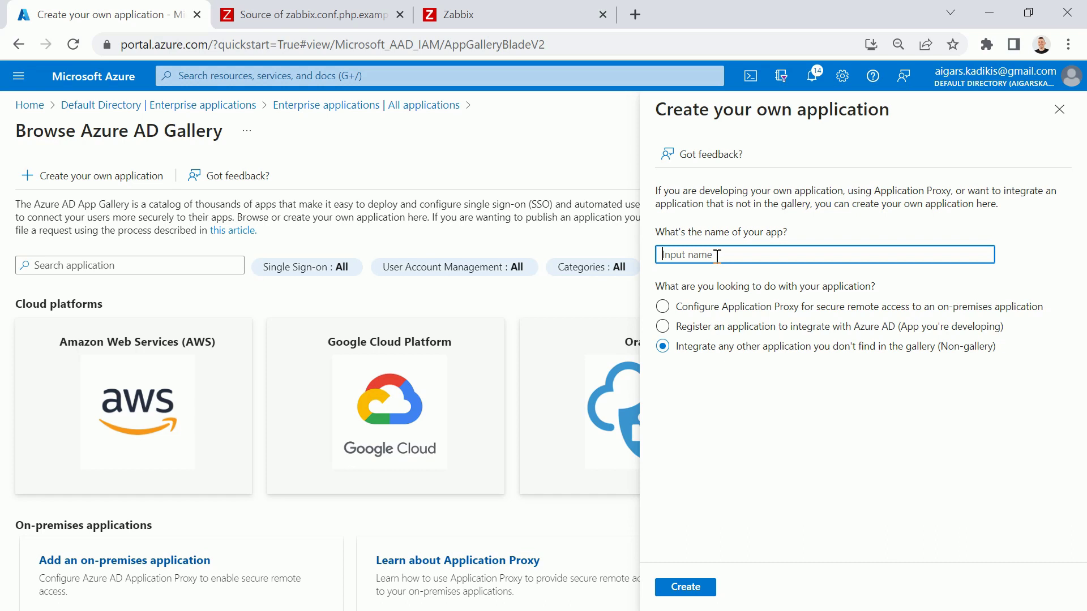
type("Zabbix 5.0")
Review the SAML settings in the zabbix.conf.php.example source and the Zabbix login page, and return to the application form
left_click(328, 16)
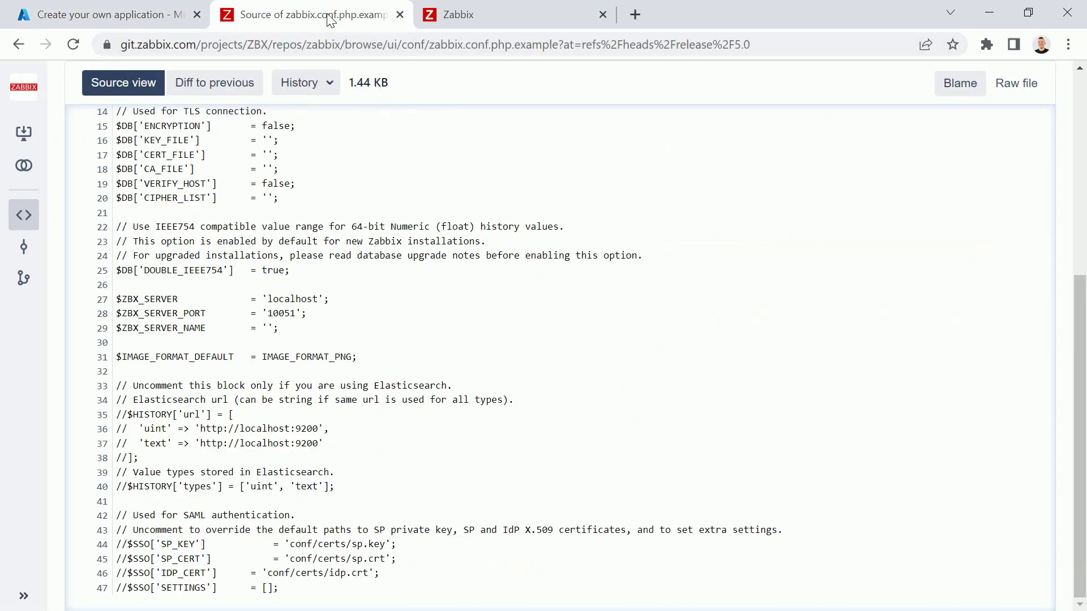
left_click(444, 16)
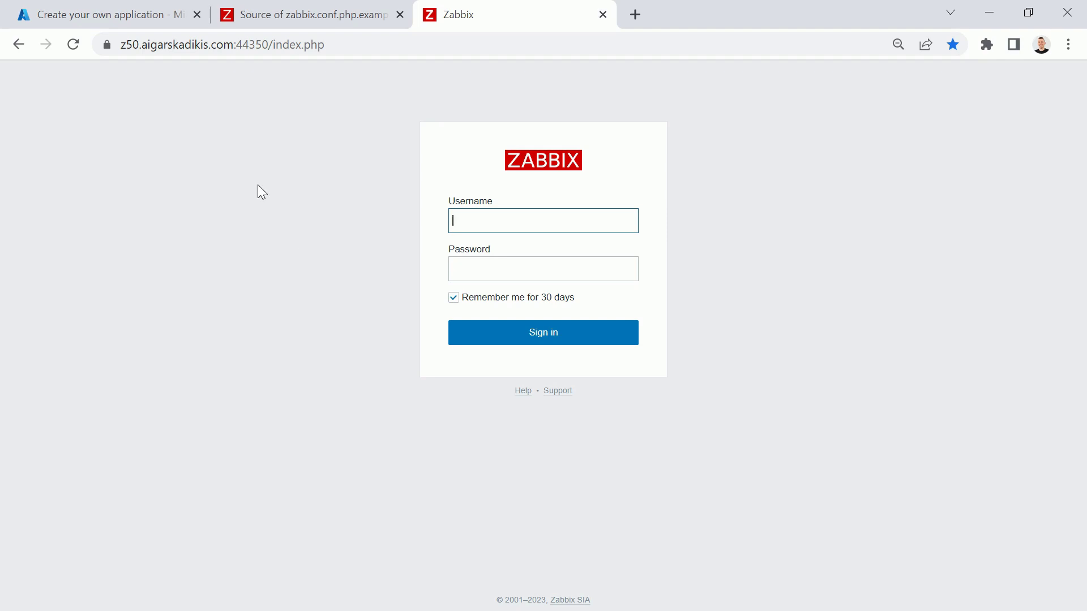
left_click(143, 19)
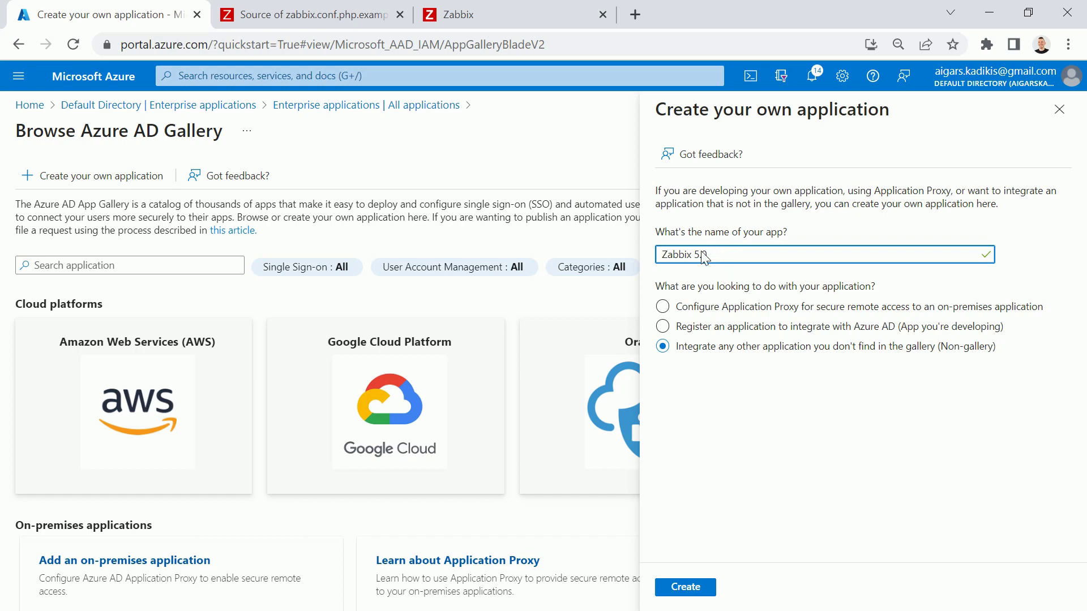
Create the Zabbix 5.0 application and return from WinSCP to its overview in the Azure portal
left_click_drag(711, 258, 668, 271)
left_click(687, 589)
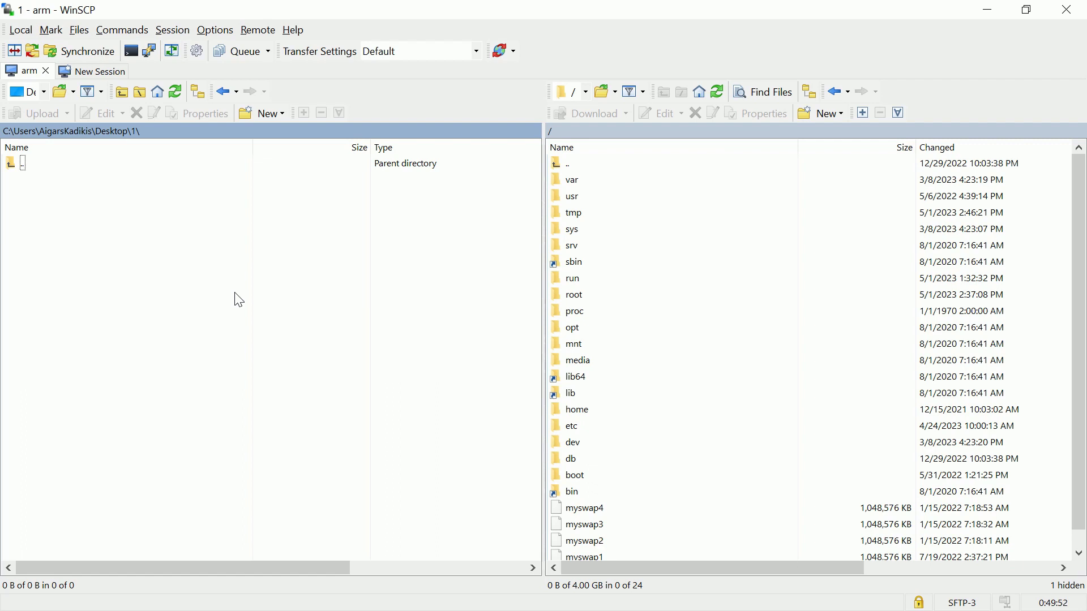
key("alt+Tab")
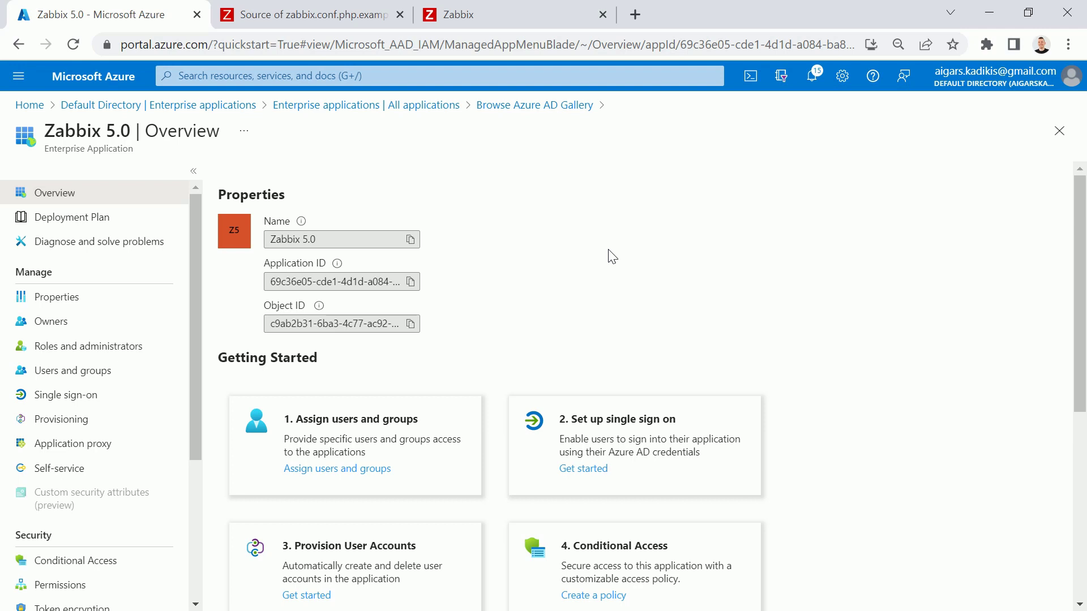
left_click_drag(339, 240, 252, 240)
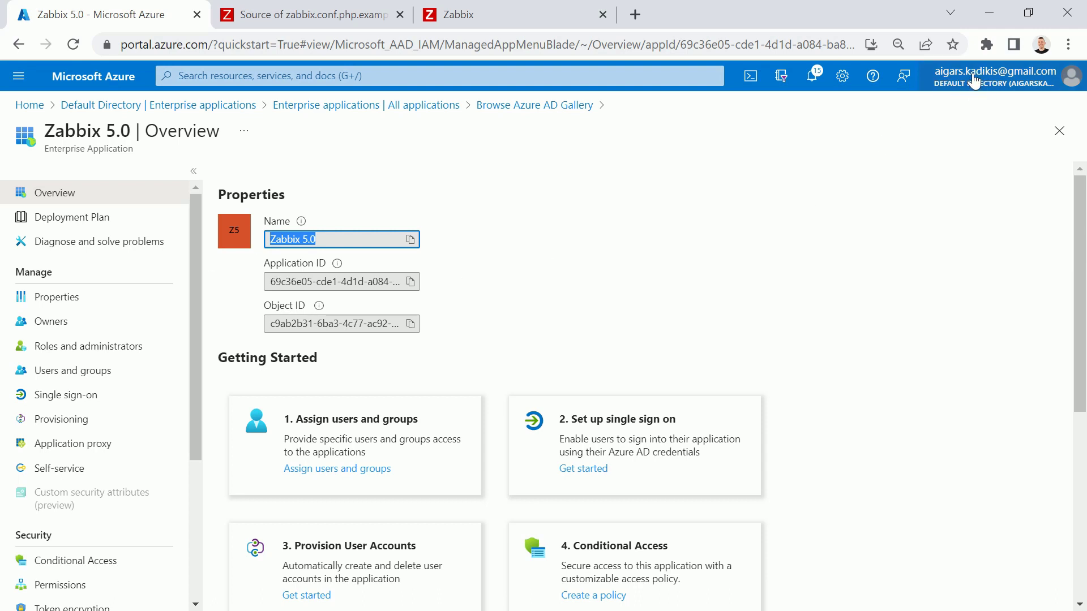
mouse_move(974, 80)
Assign the listed user account to the Zabbix 5.0 application
left_click(111, 375)
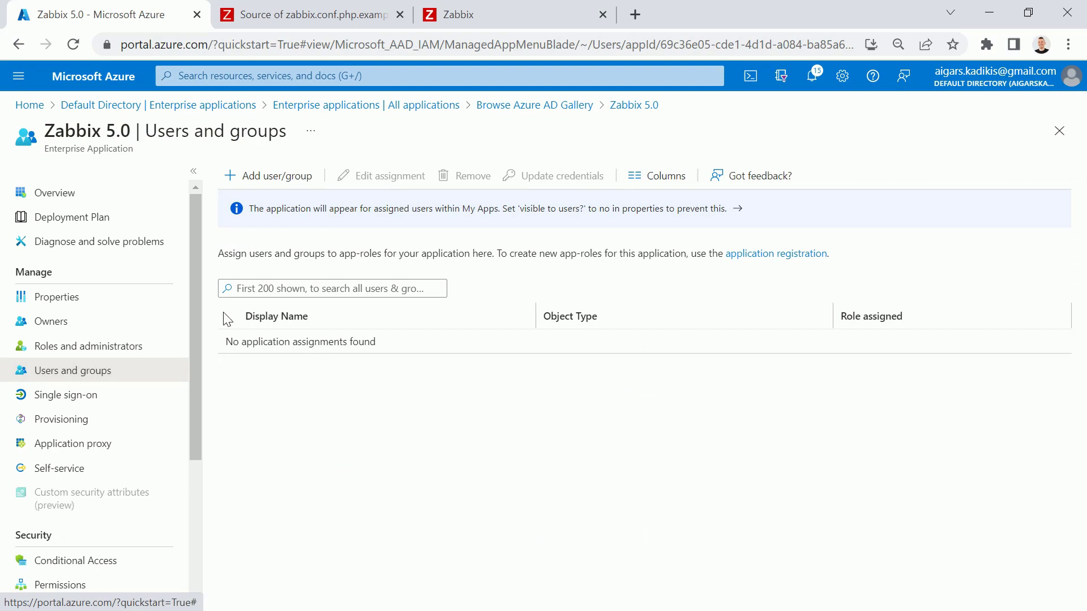
left_click(261, 179)
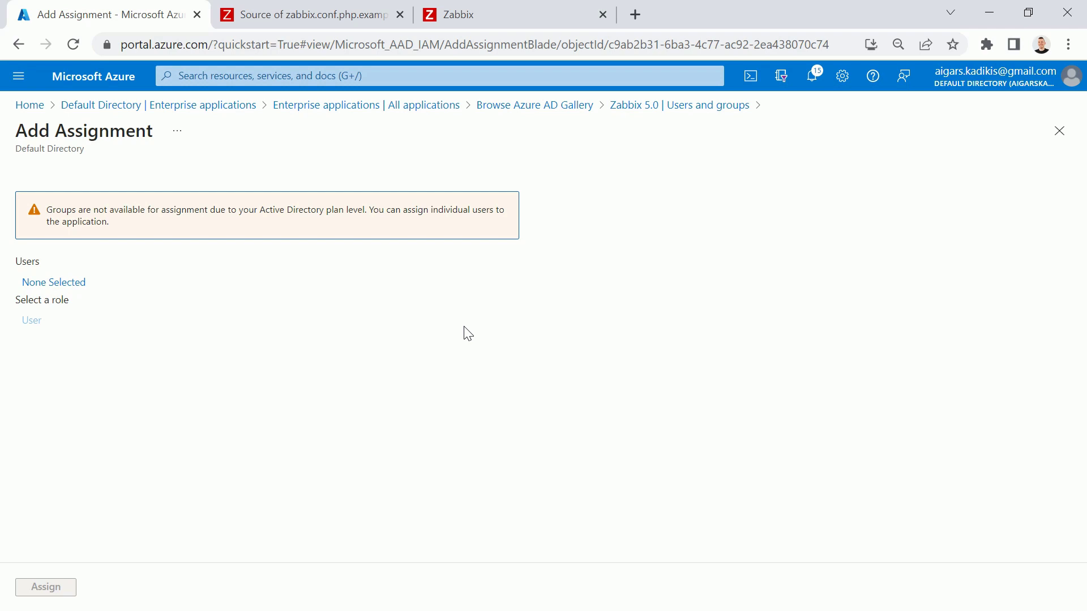
left_click(35, 283)
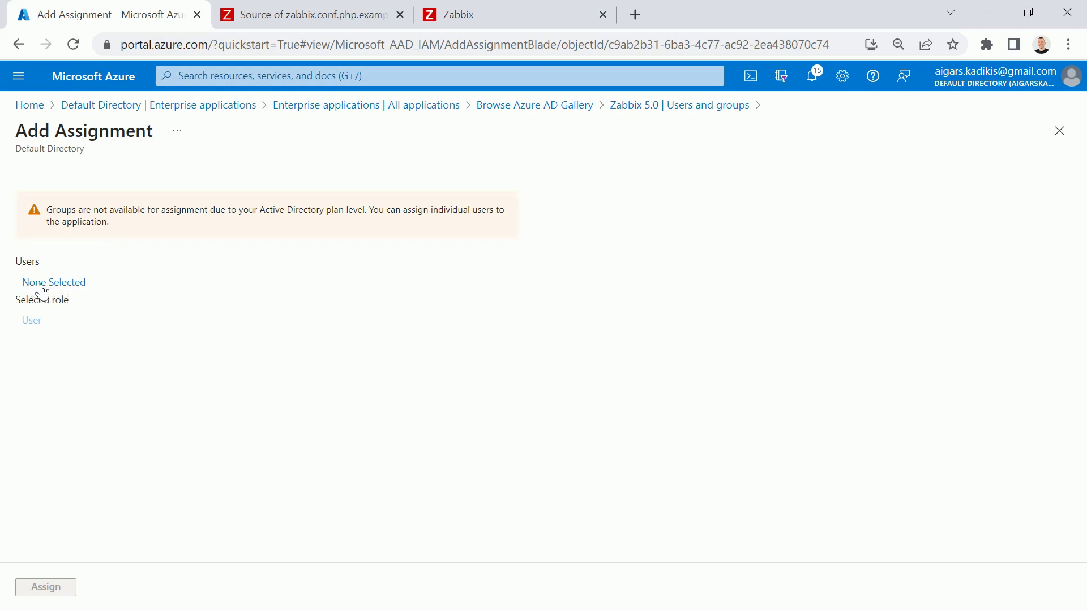
left_click(718, 212)
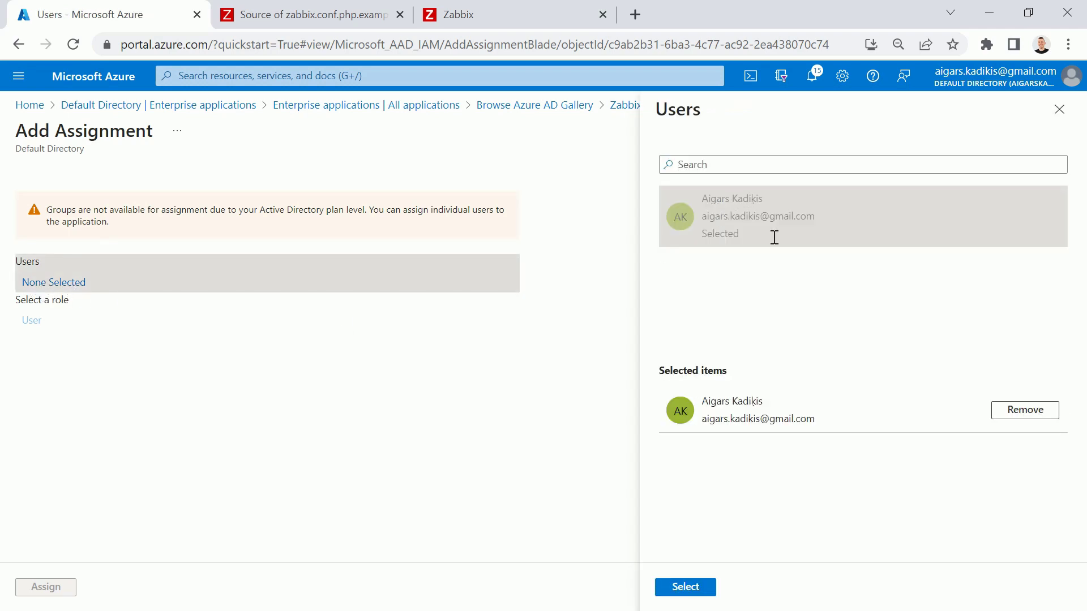
left_click(687, 587)
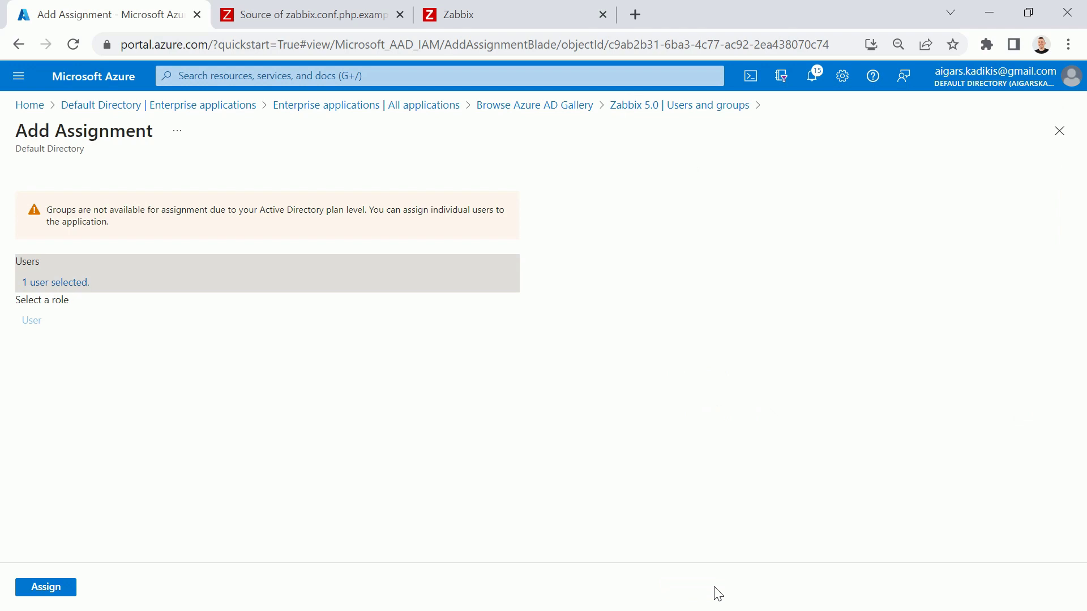
left_click(34, 588)
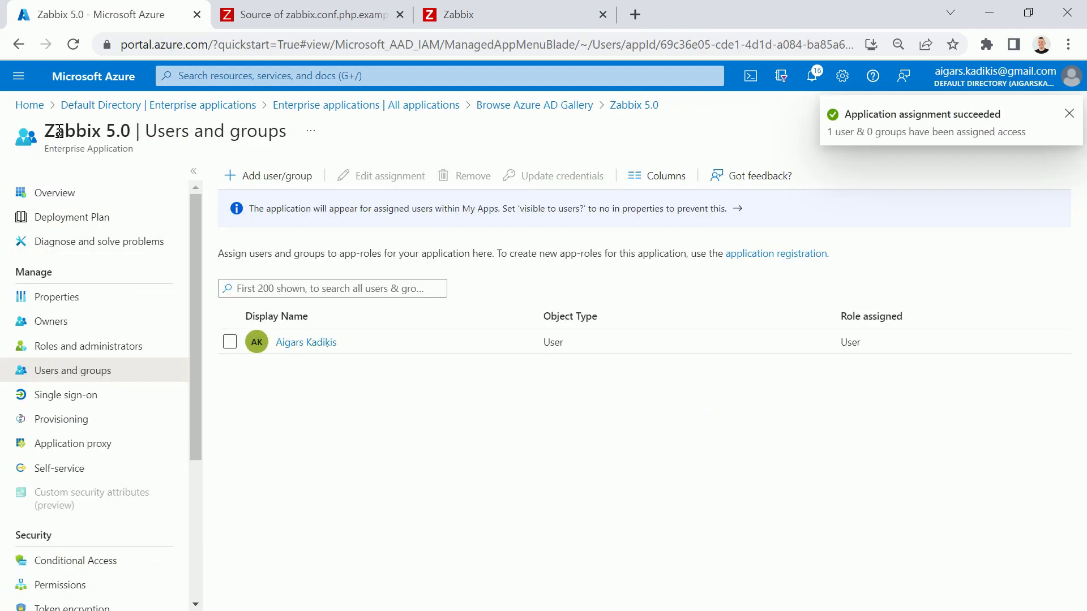
left_click_drag(44, 131, 132, 136)
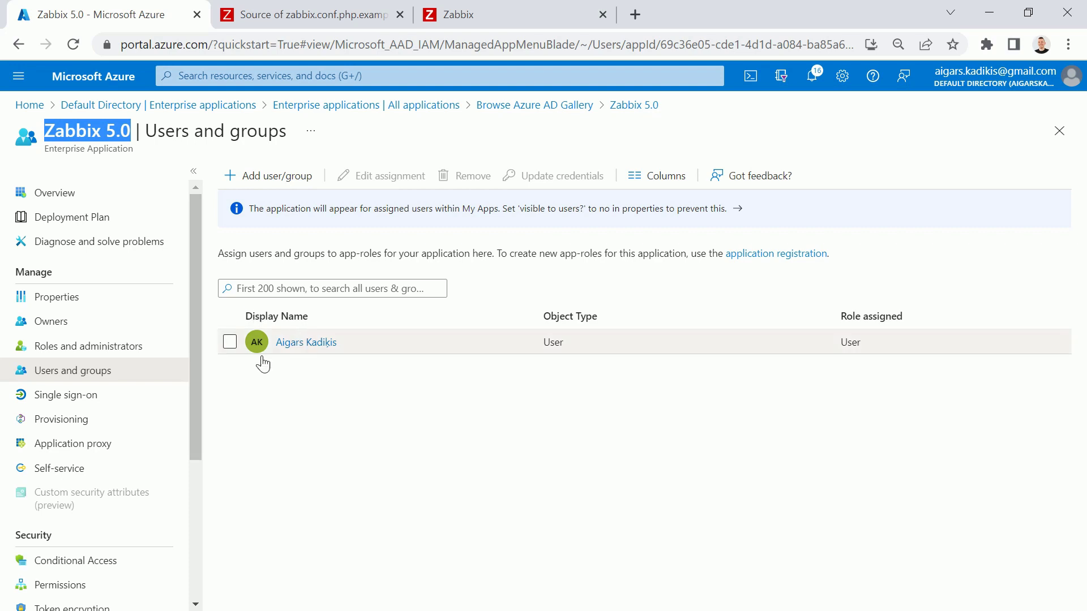
Choose SAML as the single sign-on method and add an empty Identifier (Entity ID) entry in the Basic SAML Configuration
left_click(65, 396)
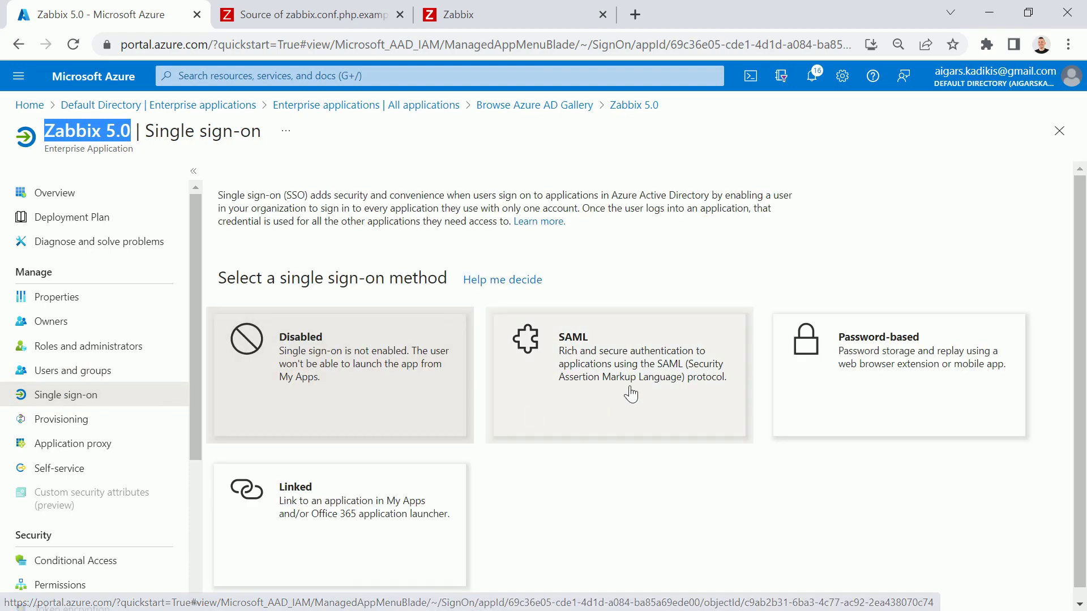
left_click(576, 345)
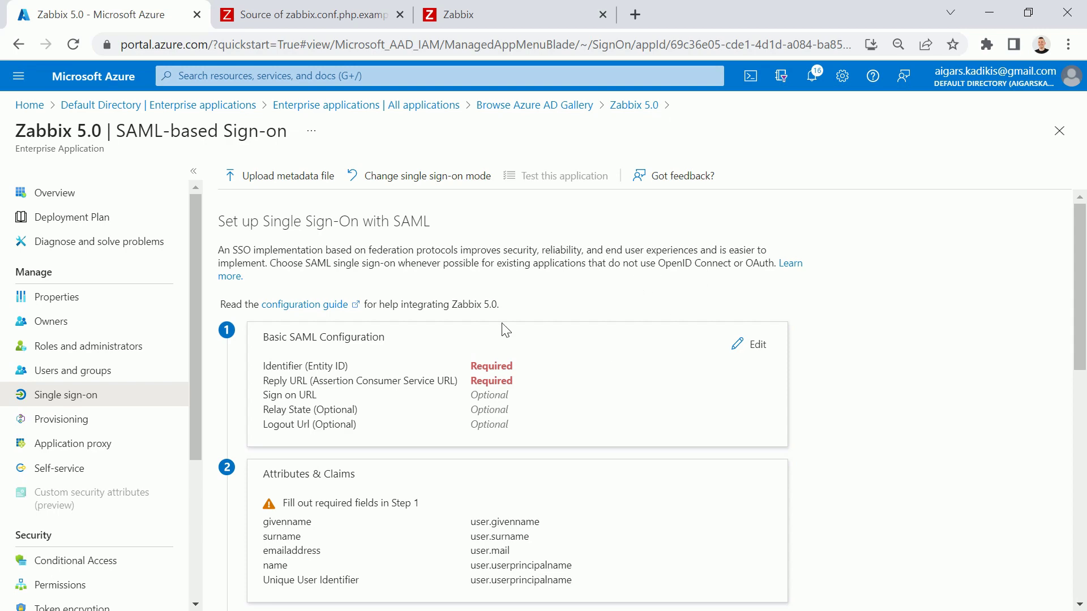
left_click(751, 351)
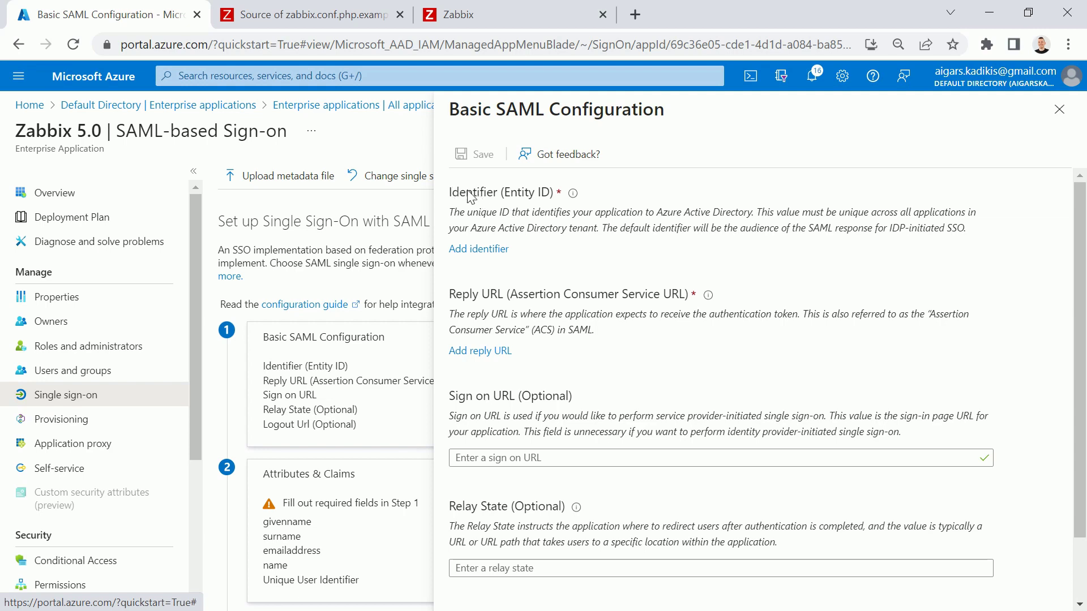
left_click(485, 253)
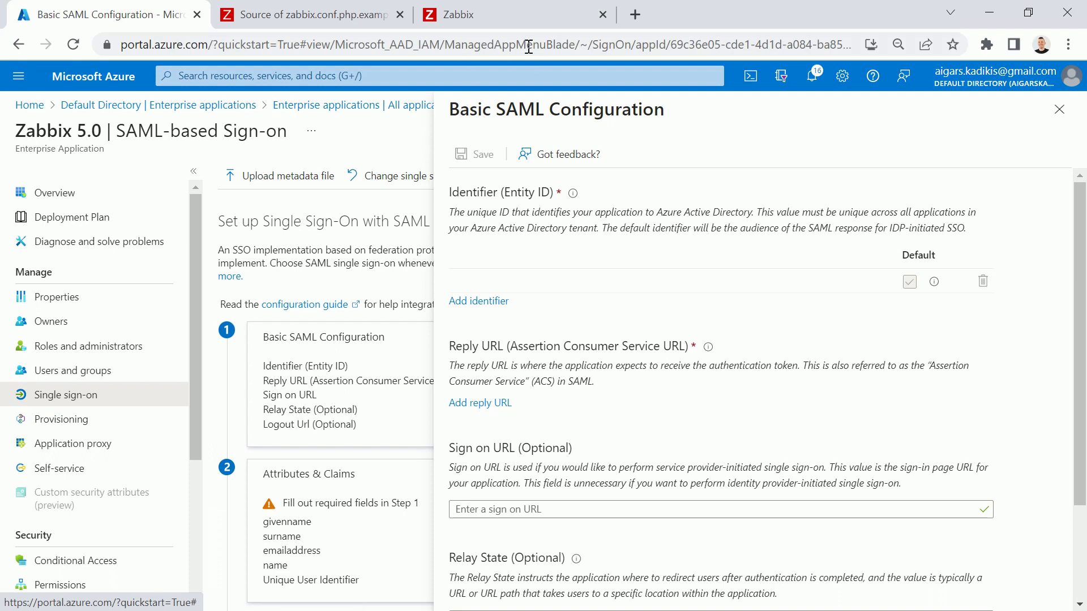
Copy the Zabbix login page's base URL, through port 44350 and the trailing slash, and return to the Basic SAML Configuration
left_click(495, 12)
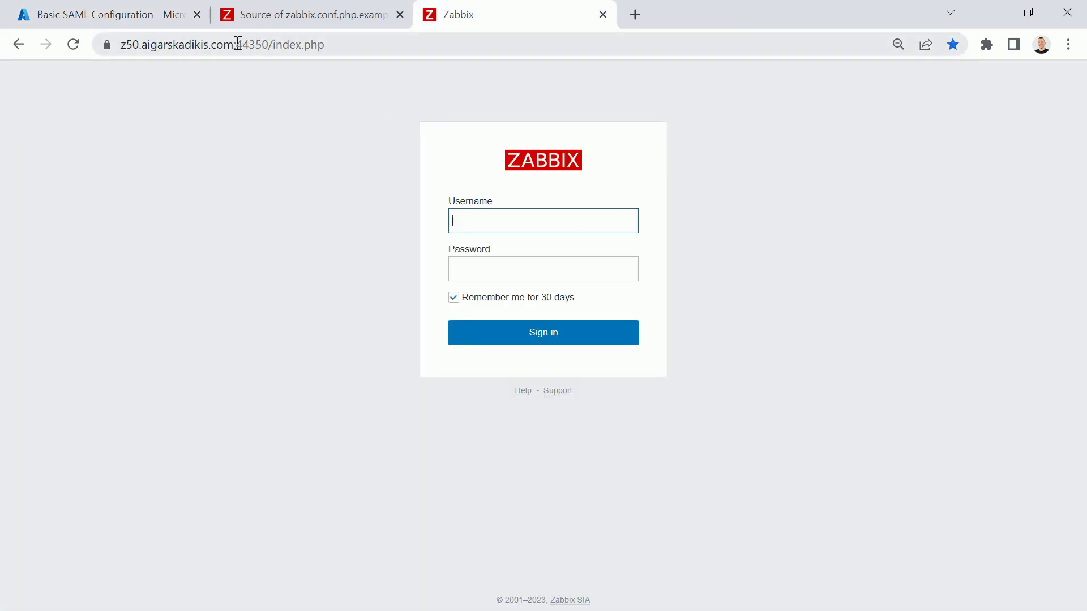
left_click_drag(232, 45, 120, 45)
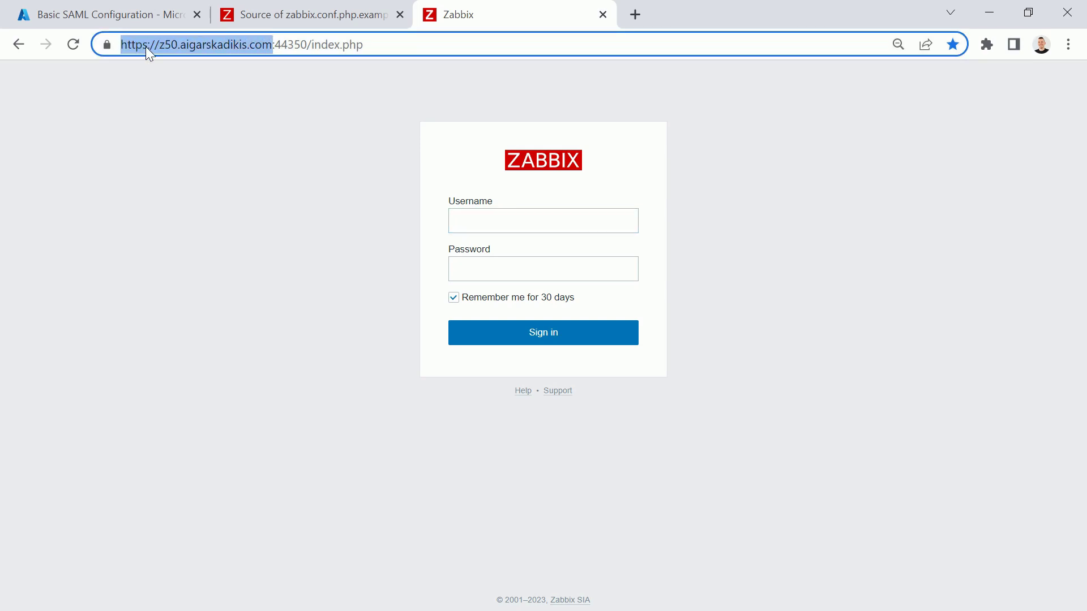
right_click(145, 47)
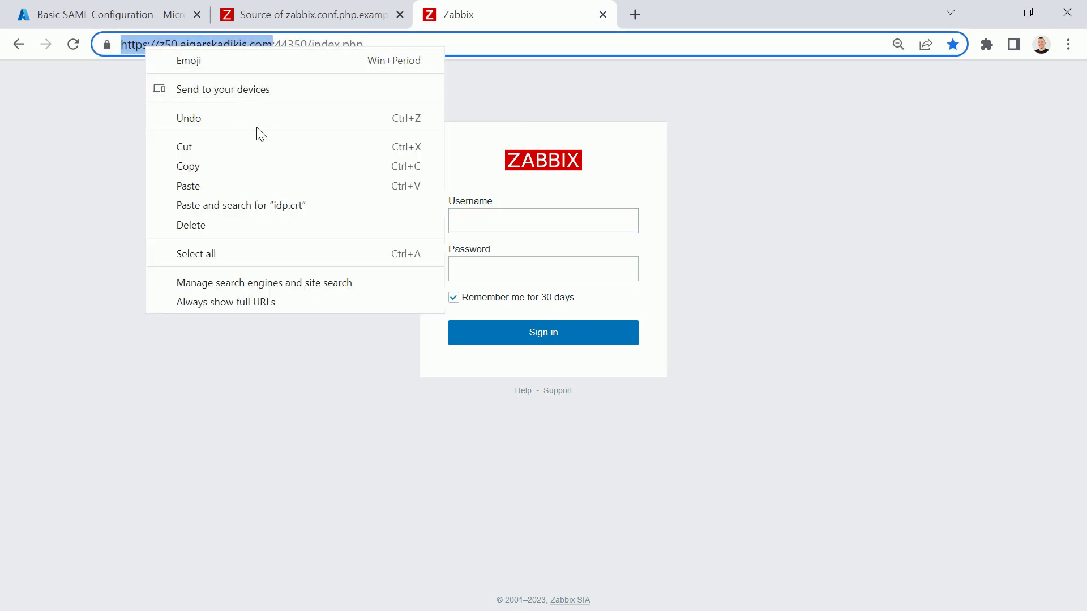
left_click(306, 47)
left_click_drag(371, 45, 113, 46)
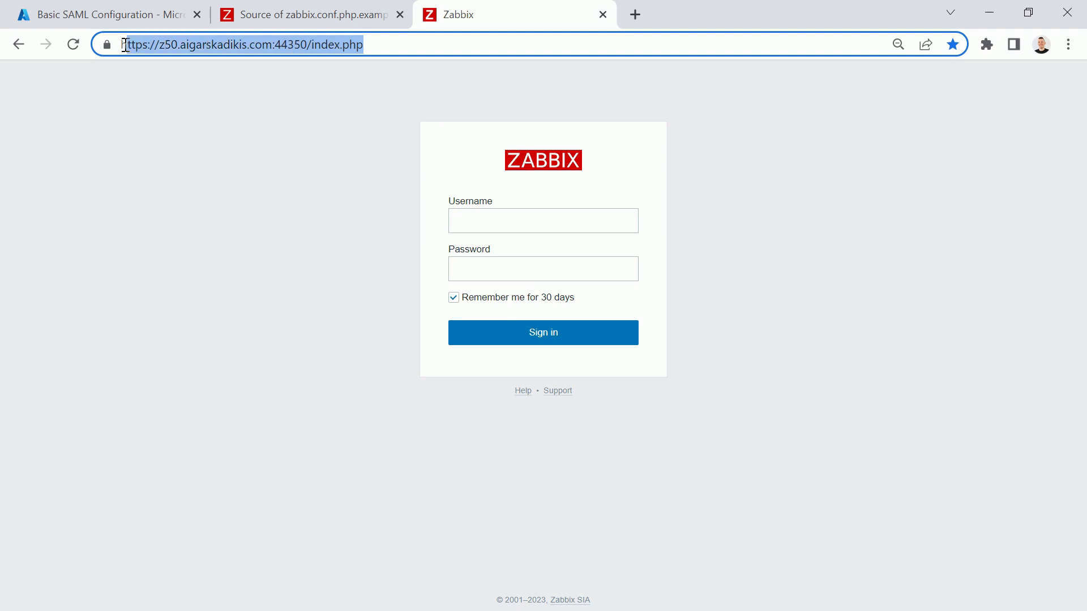
left_click(317, 44)
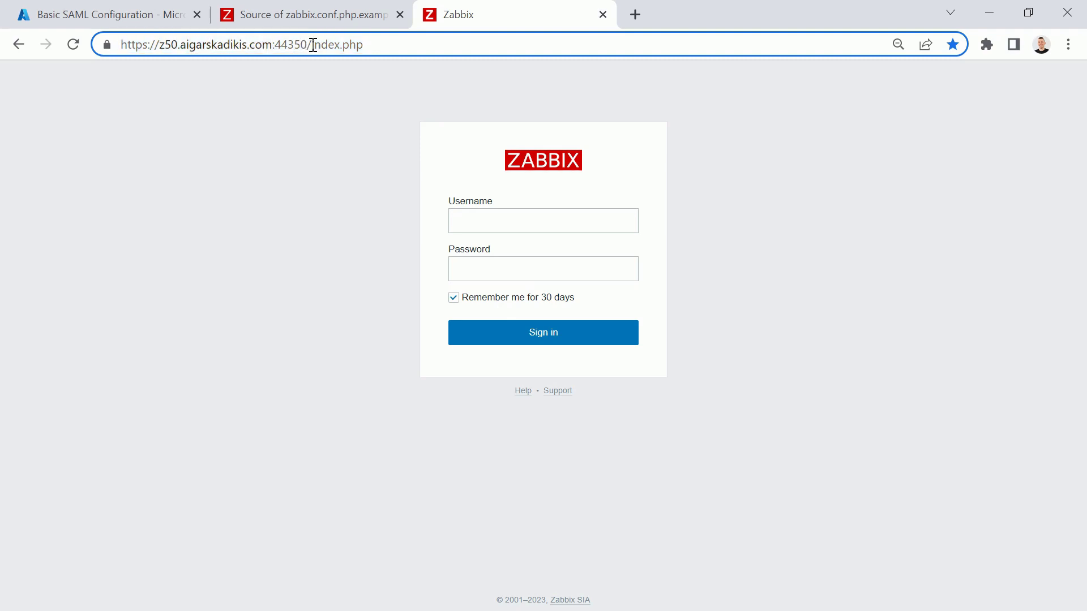
left_click_drag(311, 46, 121, 45)
right_click(151, 42)
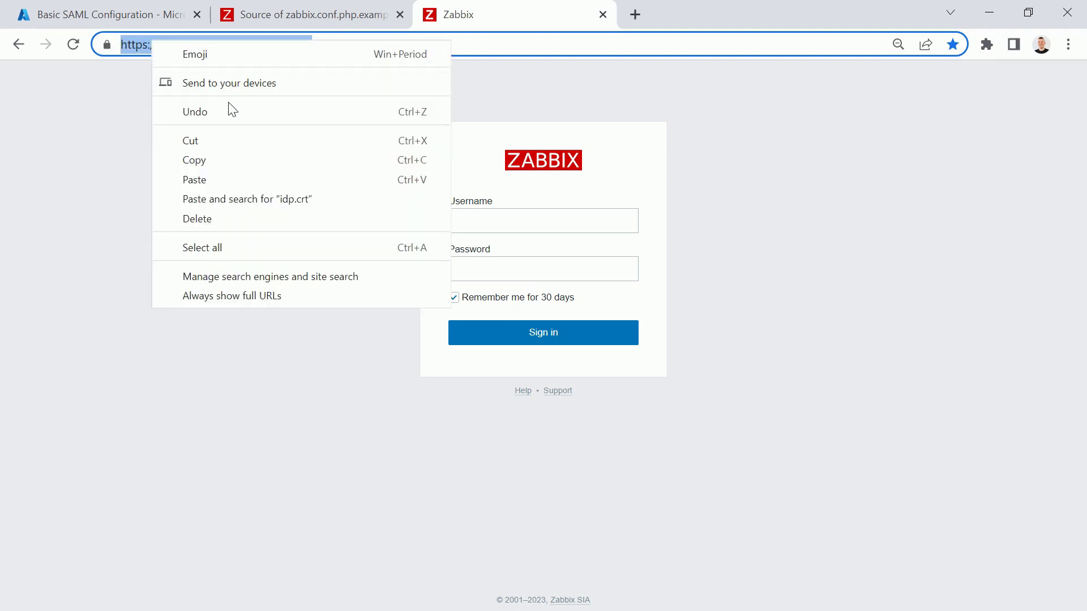
left_click(219, 163)
left_click(314, 17)
left_click(122, 16)
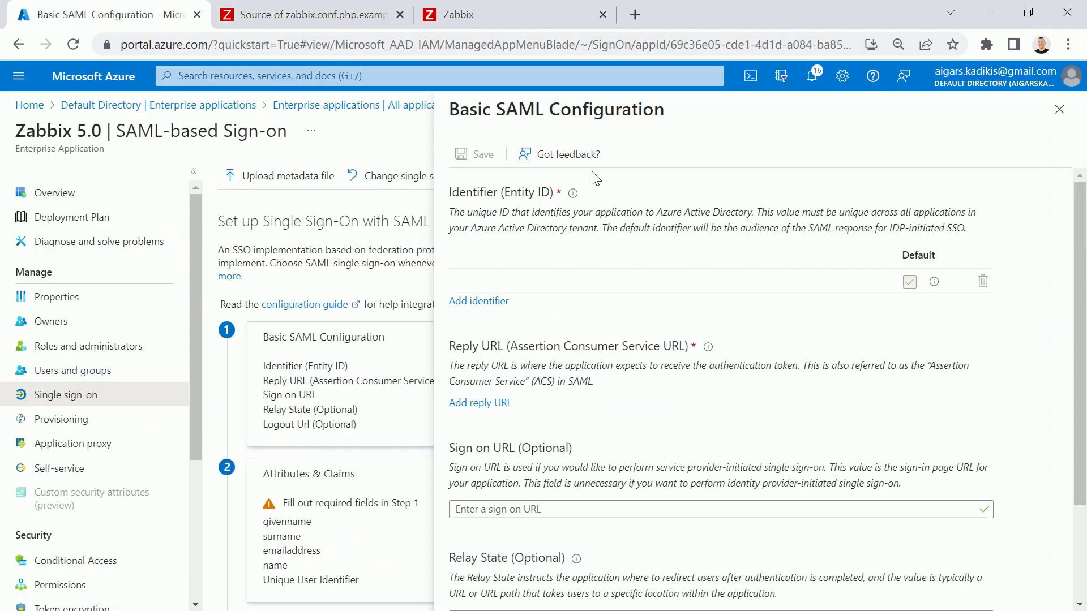
Set the Identifier (Entity ID) to the bare Zabbix host name and add a reply URL containing the copied base URL
left_click(505, 280)
key("ctrl+v")
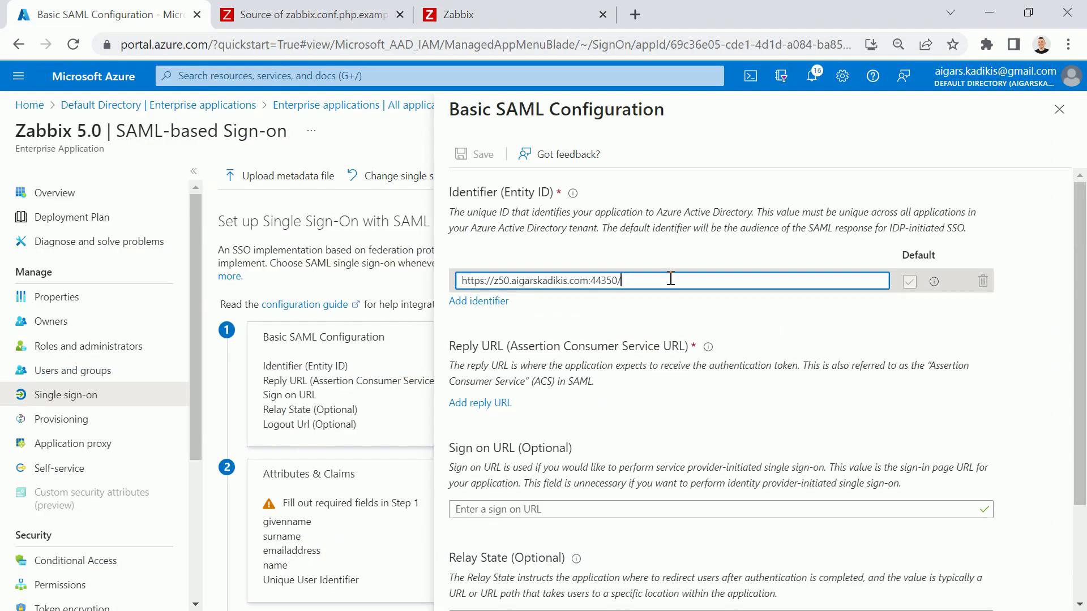
left_click_drag(590, 280, 642, 281)
key("Delete")
left_click_drag(492, 281, 381, 280)
key("Delete")
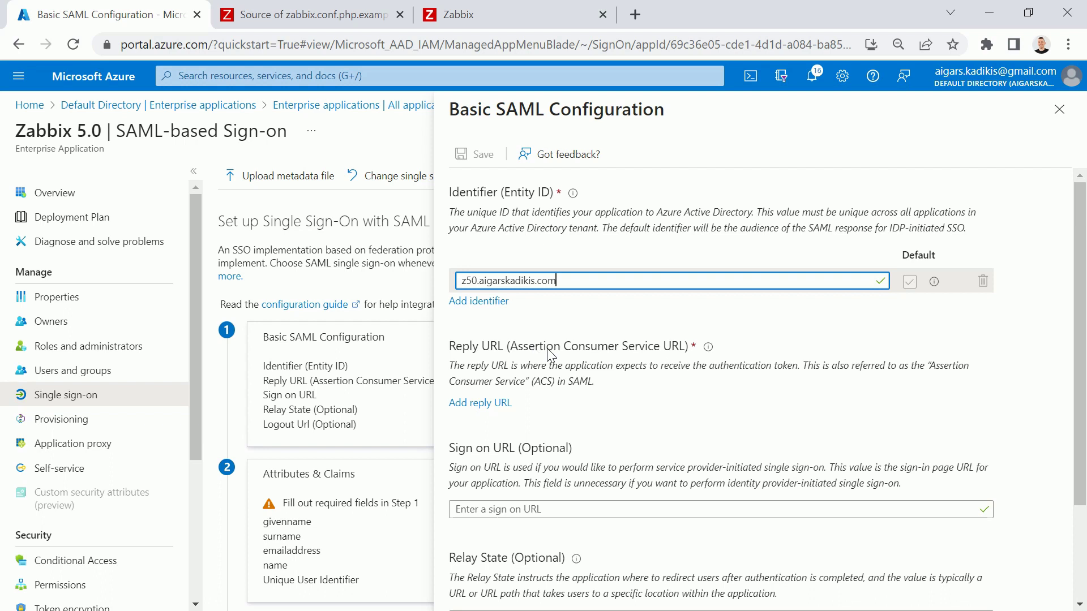
left_click(478, 403)
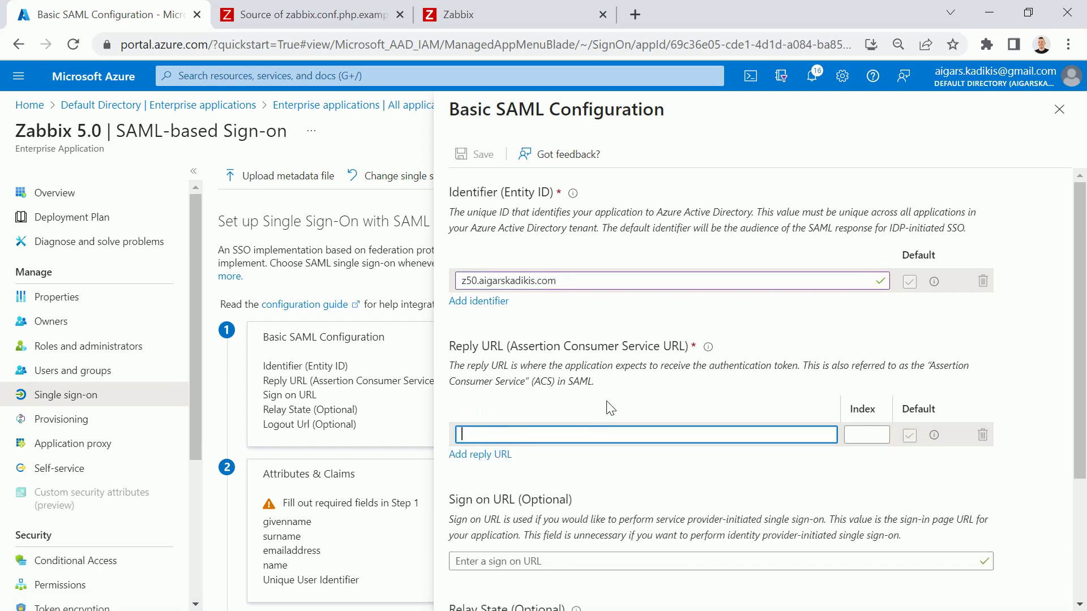
key("ctrl+v")
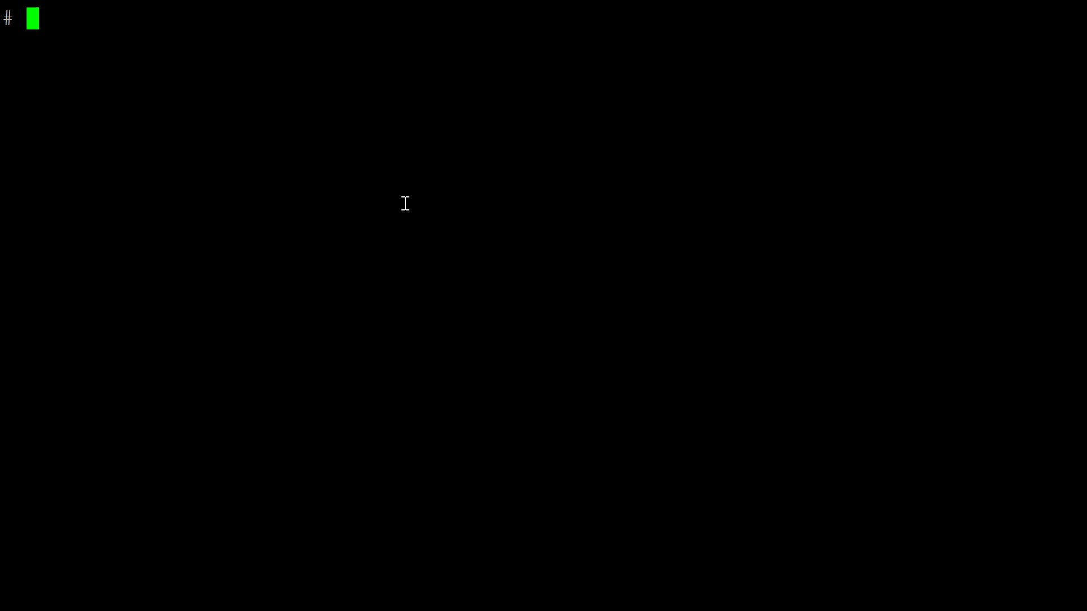
Switch to the server terminal and change to the /etc/nginx/conf.d/ directory
type("cd /")
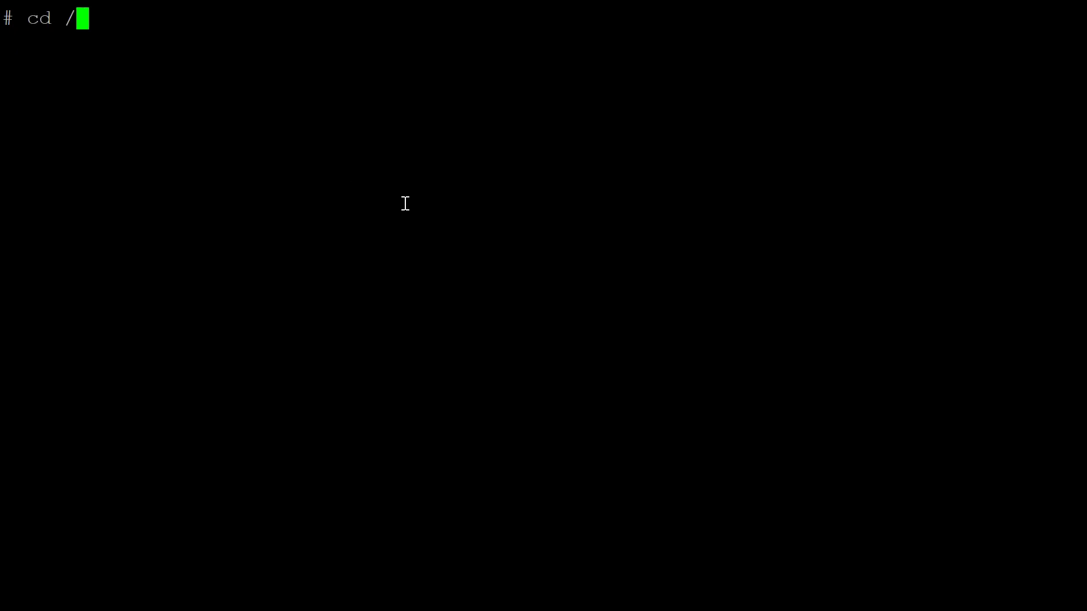
type("e")
key("Tab")
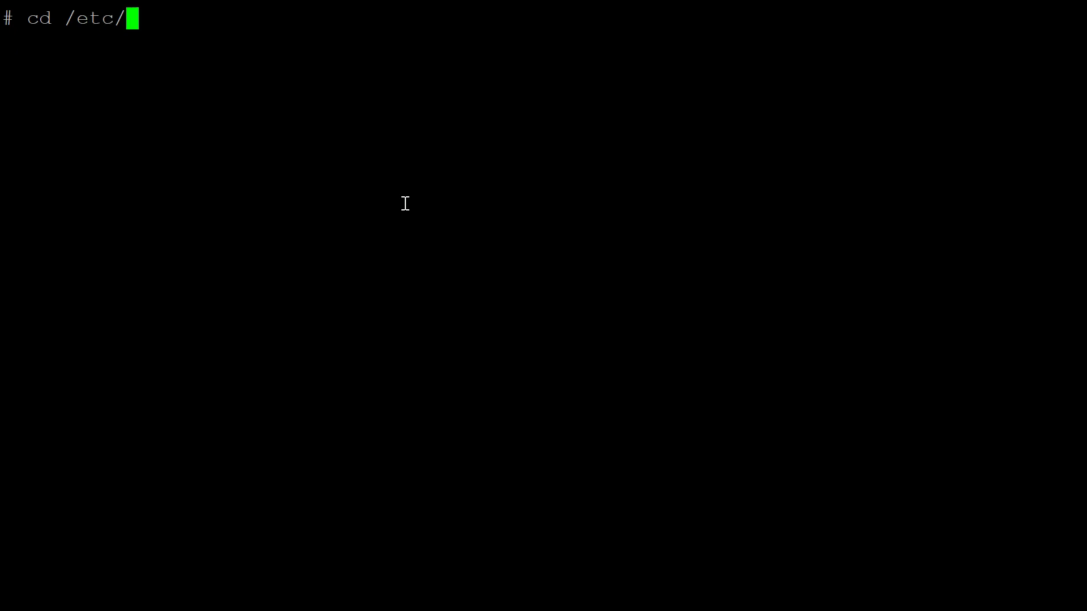
type("con")
key("Tab")
key("BackSpace")
key("BackSpace")
key("BackSpace")
key("BackSpace")
key("BackSpace")
key("BackSpace")
key("BackSpace")
key("BackSpace")
key("BackSpace")
key("BackSpace")
key("BackSpace")
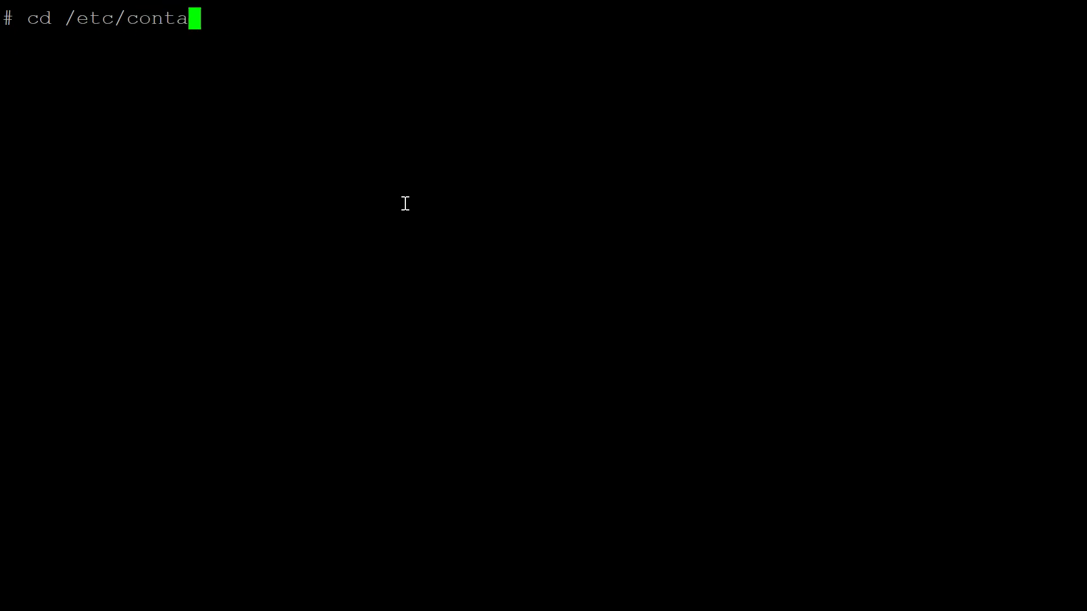
type("ng")
key("Tab")
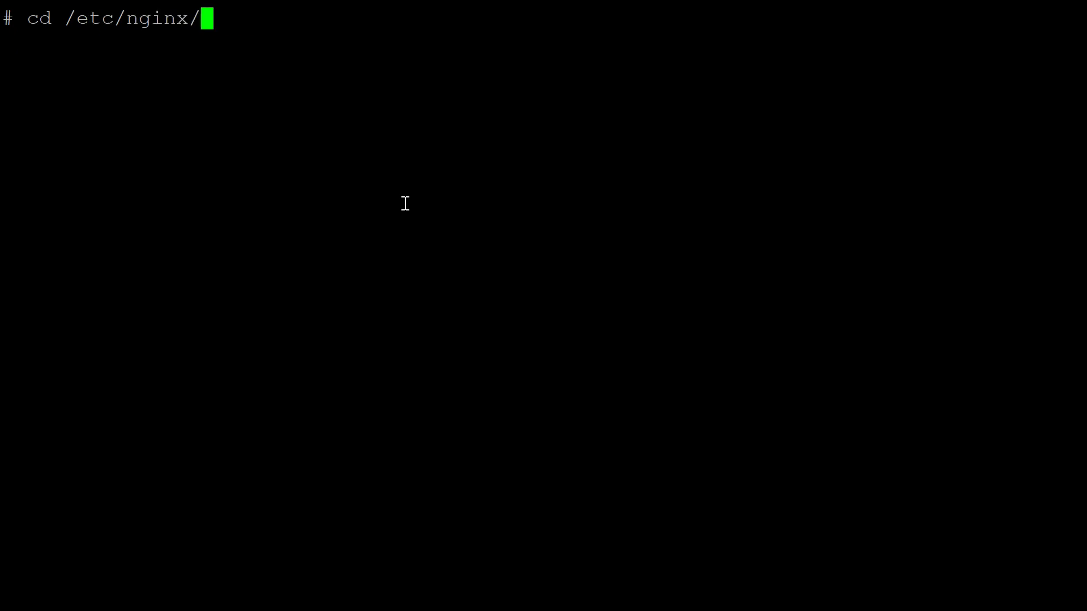
type("co")
key("Tab")
key("Return")
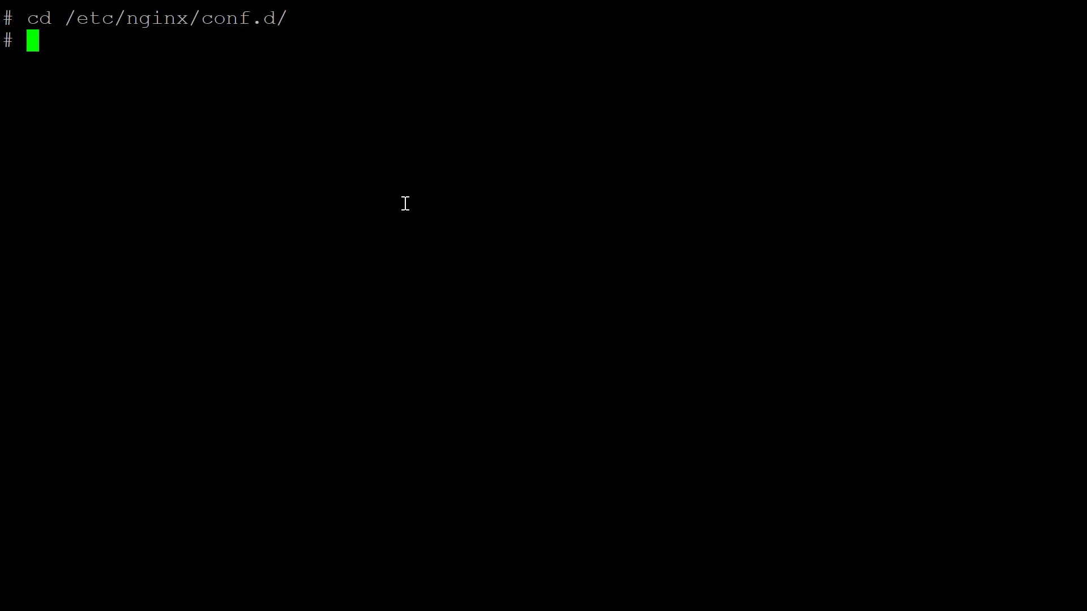
Search all nginx configuration files for root and examine the web root paths of the Zabbix frontends
type("grep")
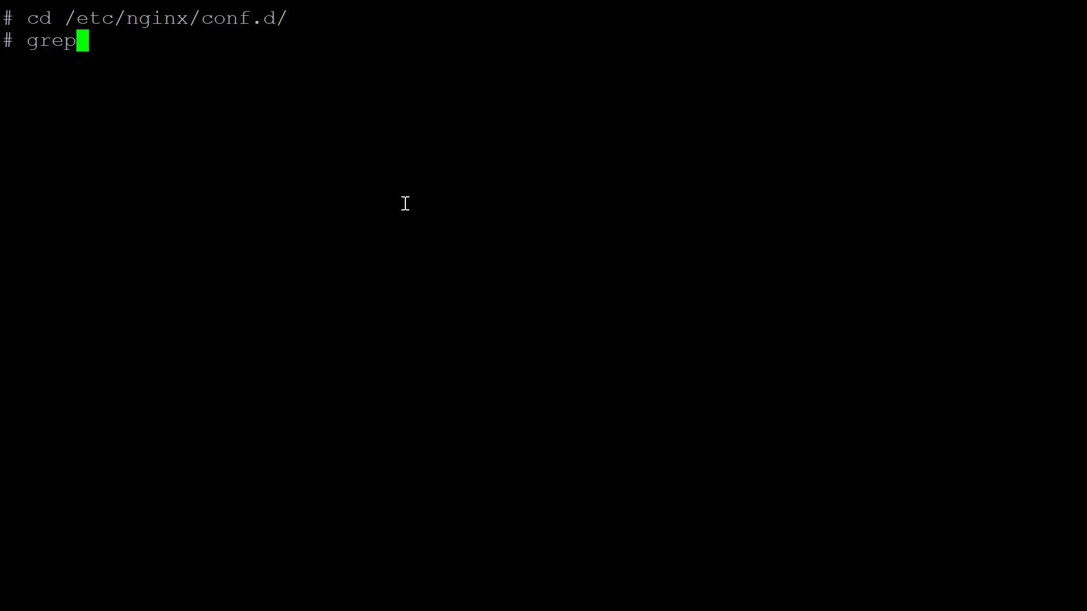
type(" root *")
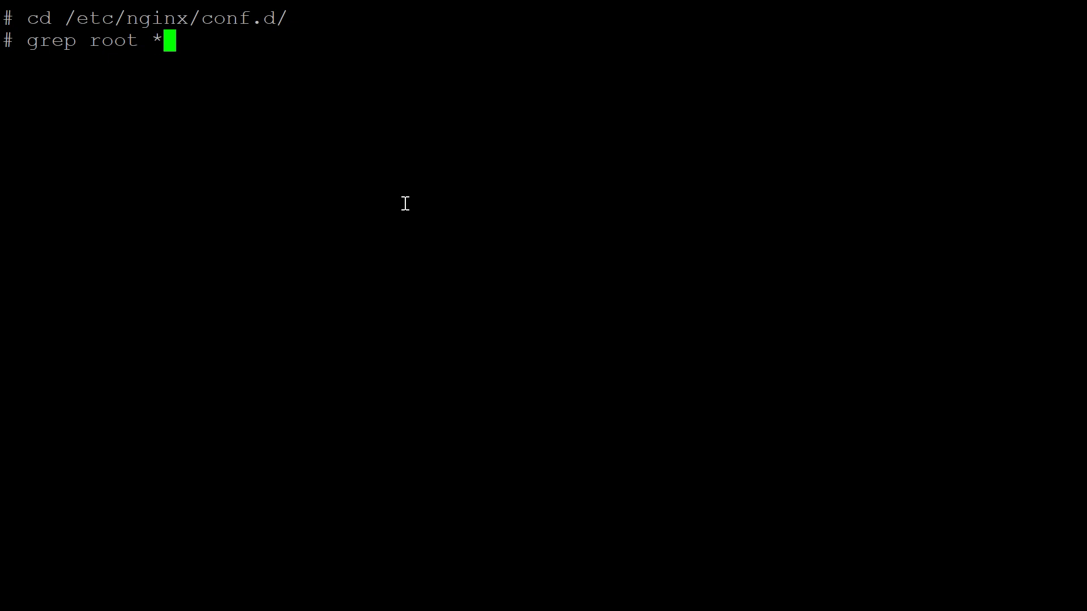
key("Return")
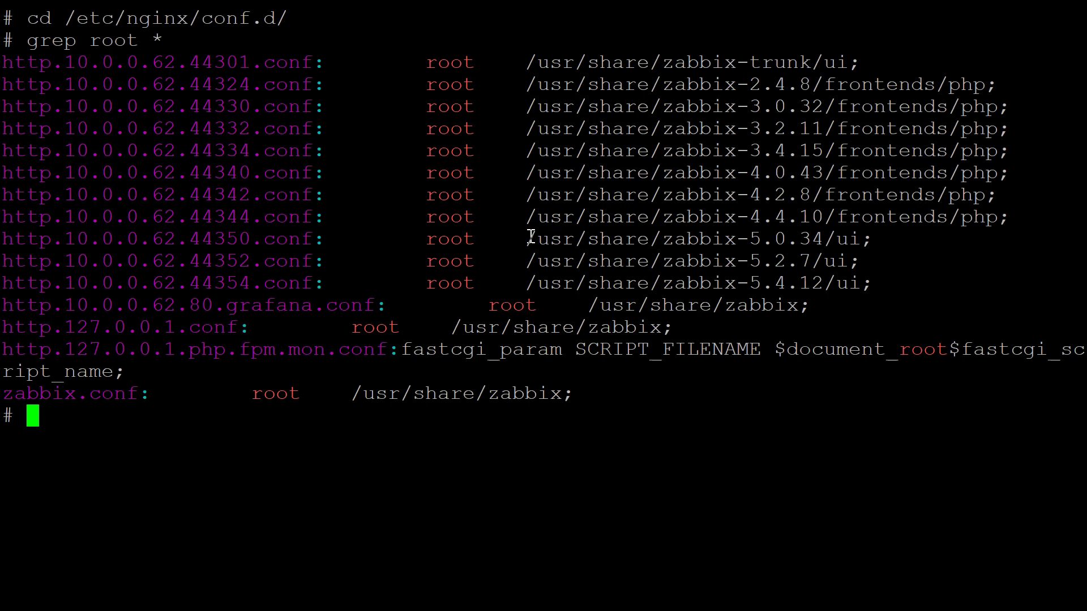
left_click_drag(526, 238, 861, 238)
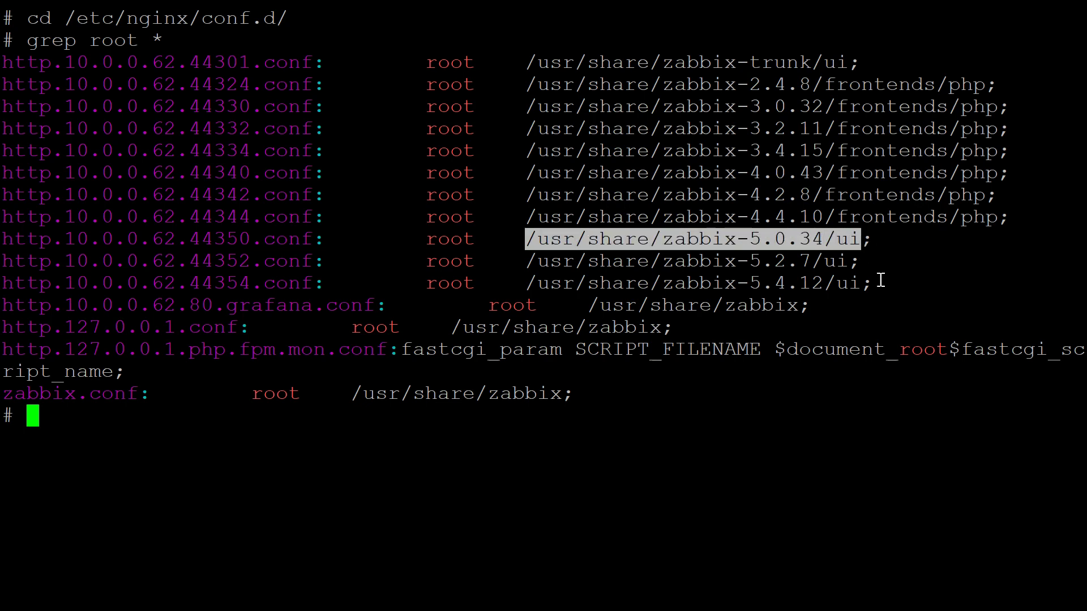
left_click_drag(489, 305, 804, 306)
left_click(838, 309)
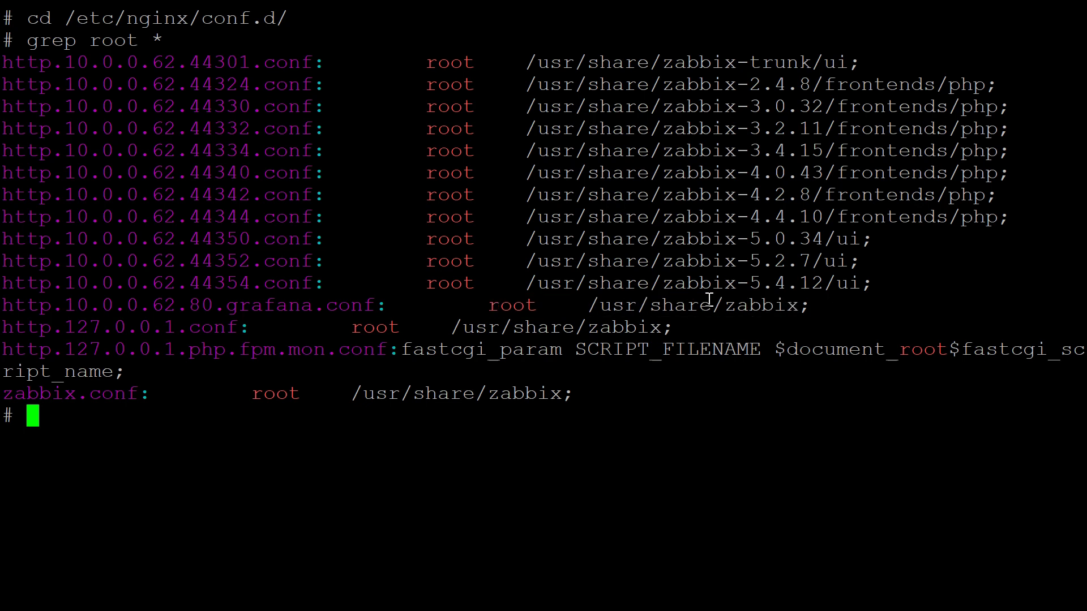
left_click_drag(589, 306, 795, 305)
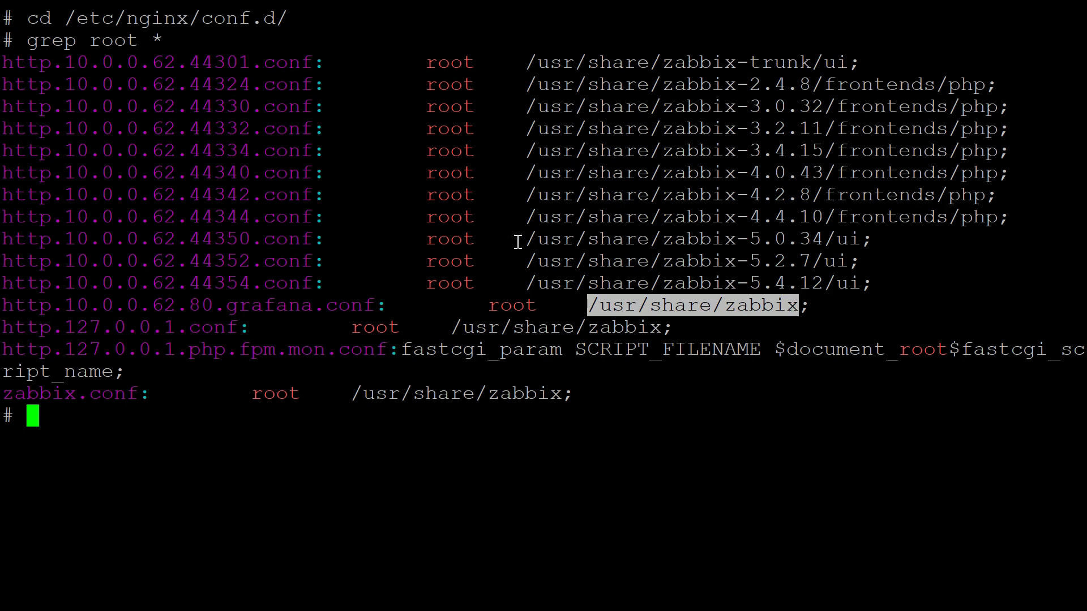
Copy the web root path for port 44350 and change to /usr/share/zabbix-5.0.34/ui
left_click_drag(530, 238, 858, 243)
key("ctrl+c")
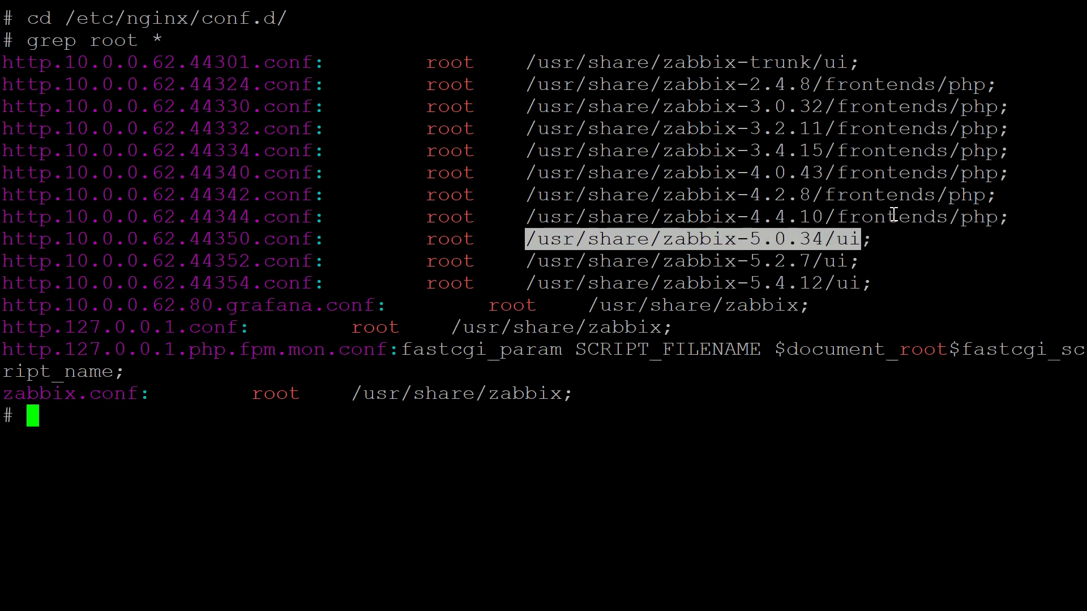
type("cd")
right_click(599, 356)
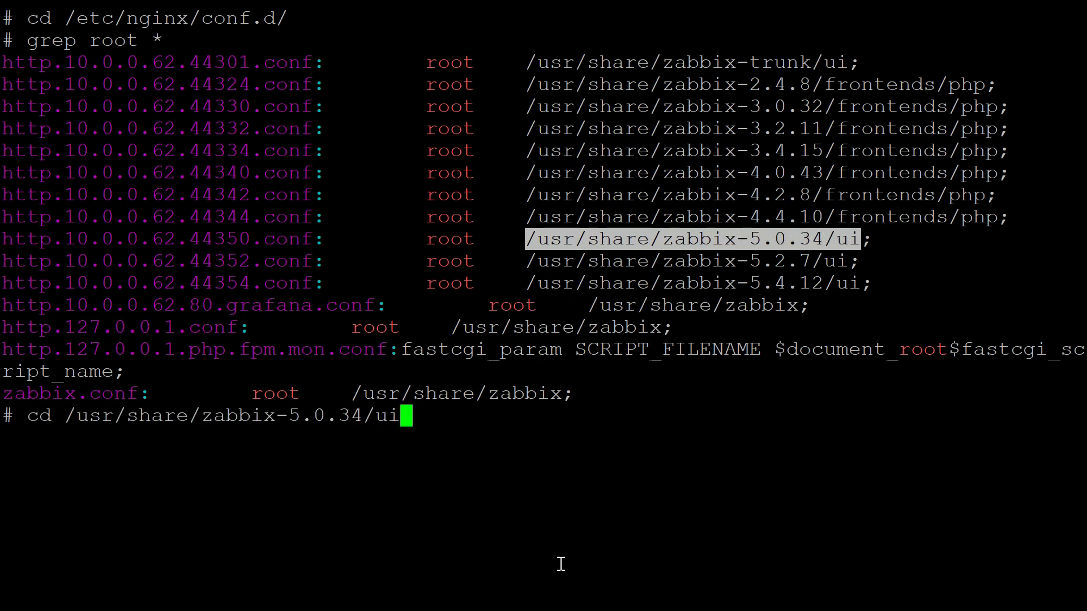
key("Return")
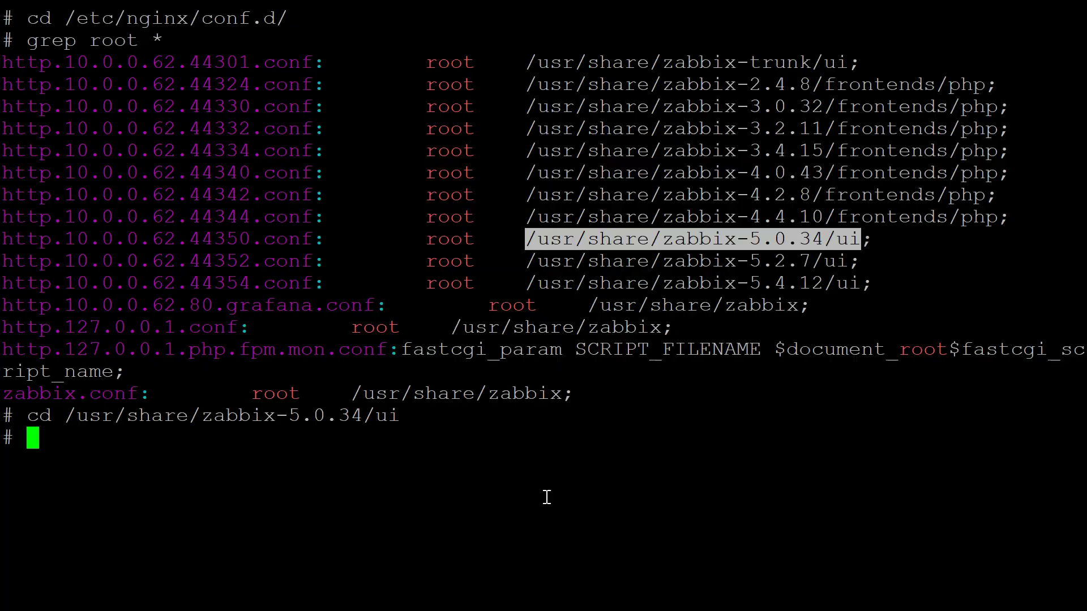
Clear the terminal, list the frontend directory, and filter the listing for file names containing index
key("ctrl+l")
type("ls")
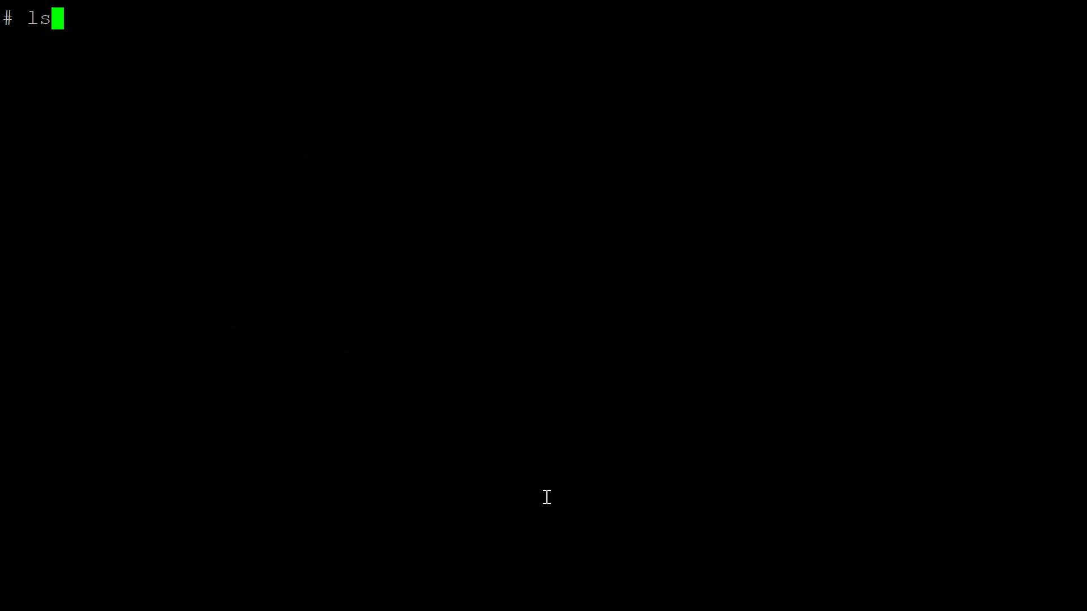
key("Return")
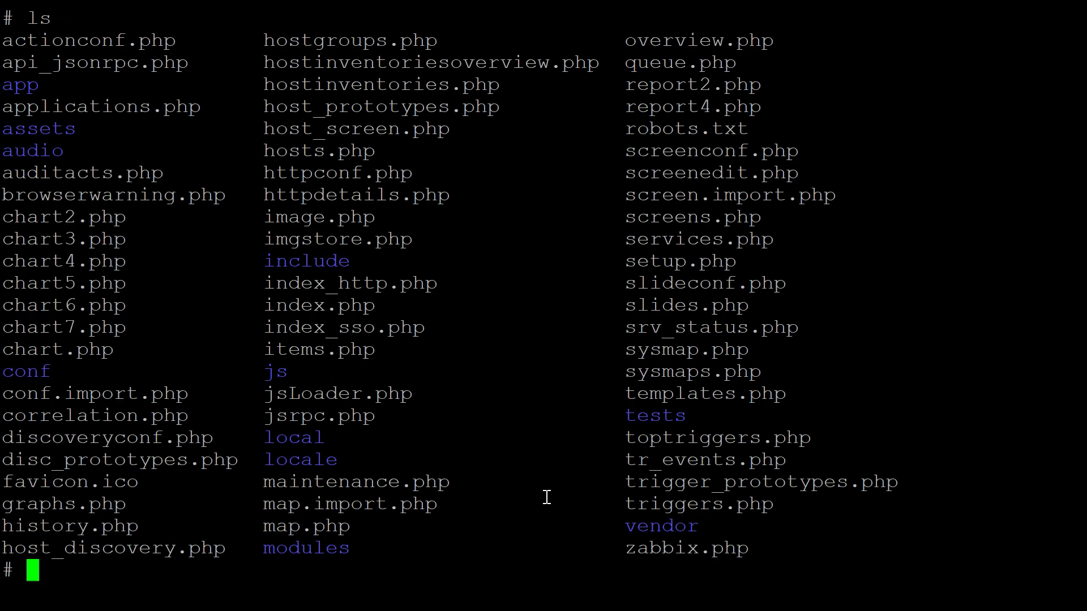
type("ls |")
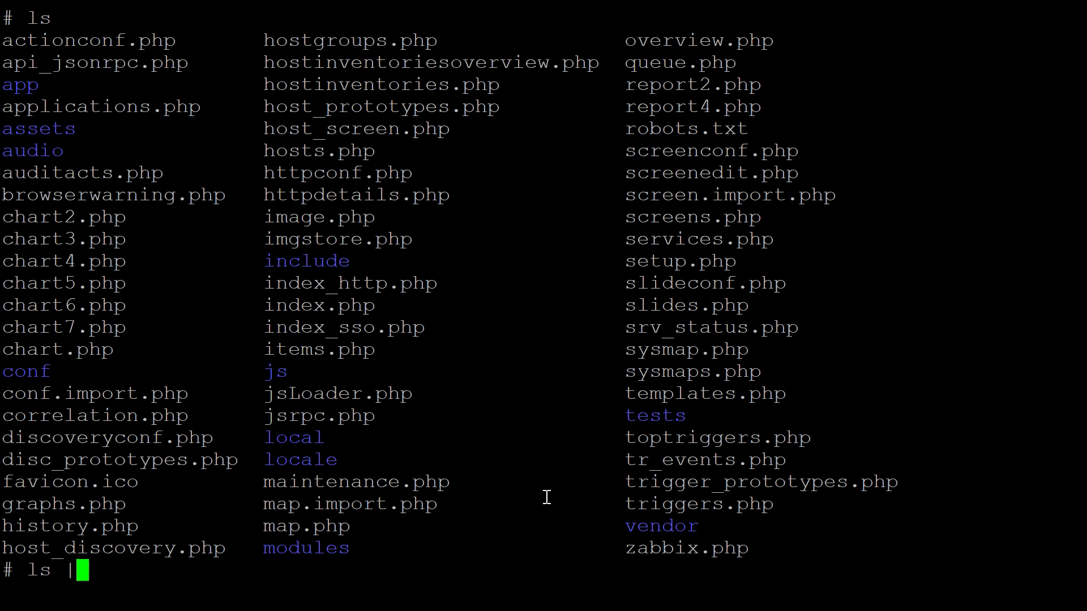
type(" grep index")
key("Return")
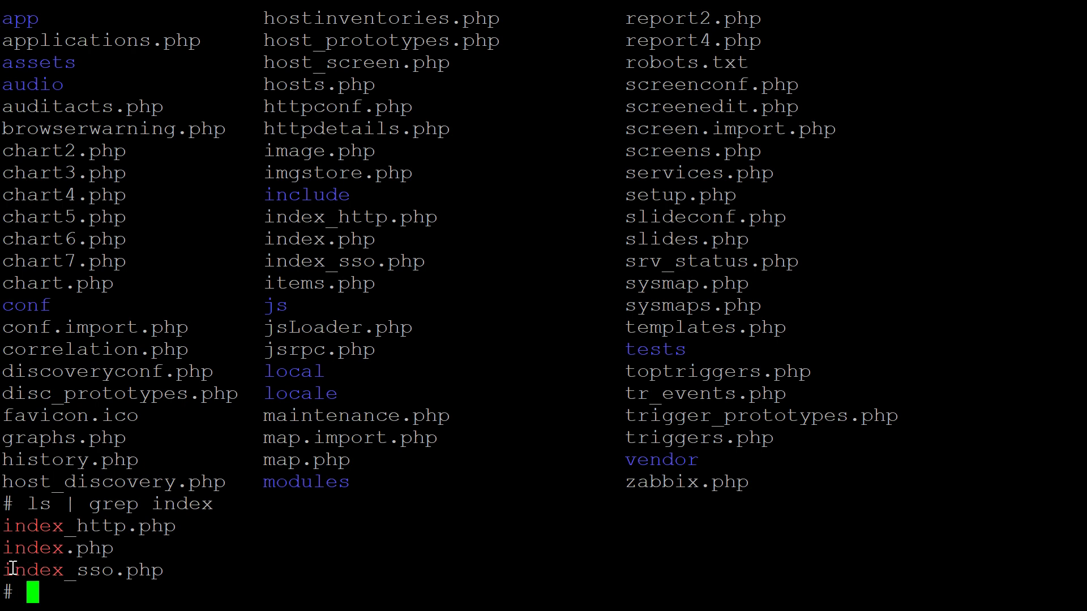
Copy the index_sso.php file name and, back in the Azure portal, complete the reply URL with index_sso.php?acs after the base URL
left_click_drag(7, 570, 154, 571)
key("ctrl+c")
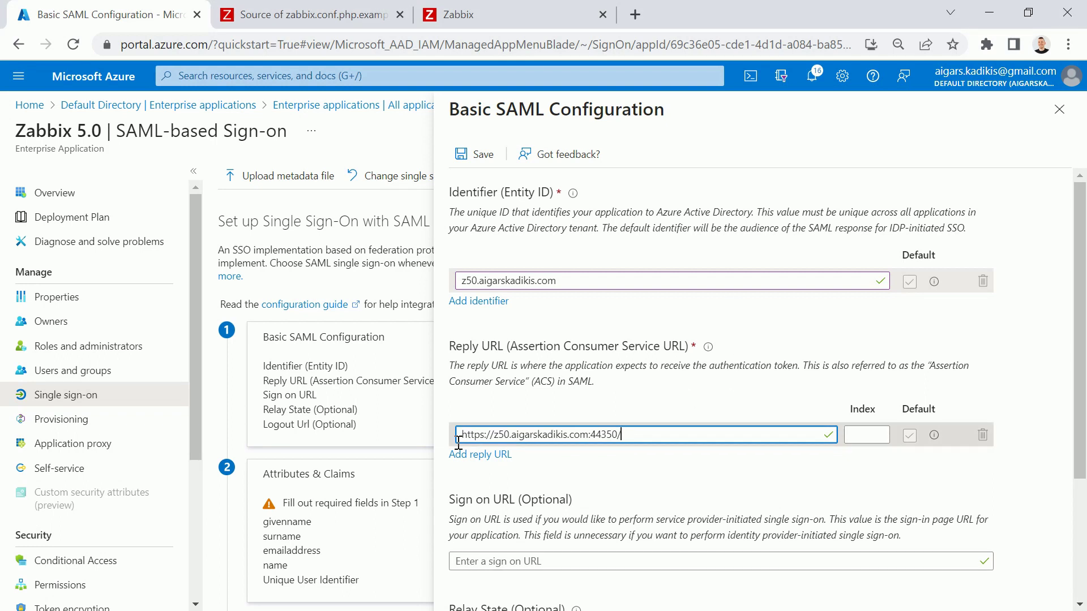
left_click(474, 435)
key("ctrl+v")
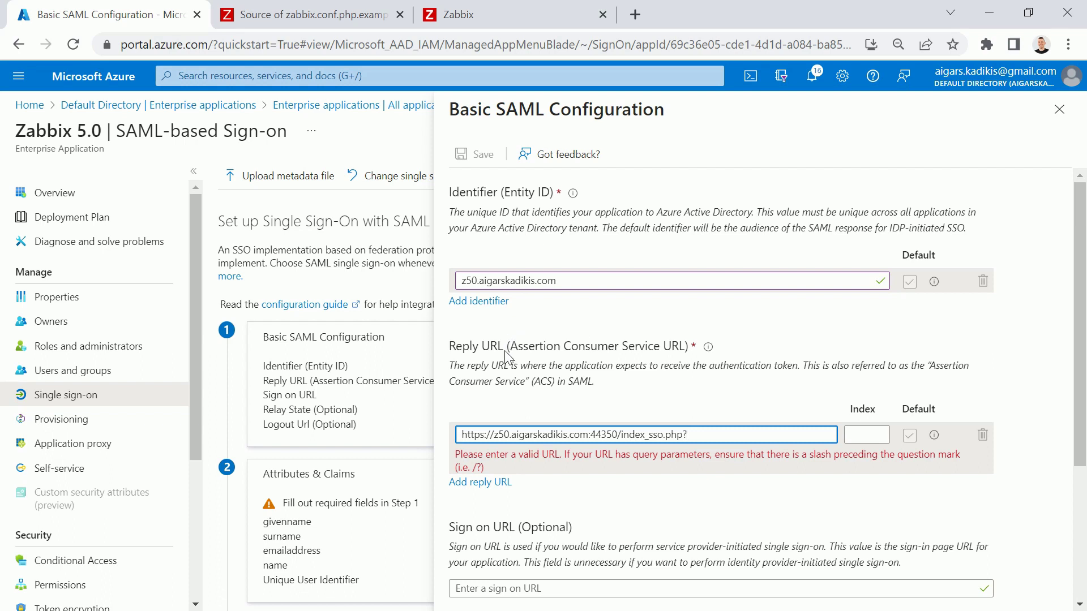
type("a")
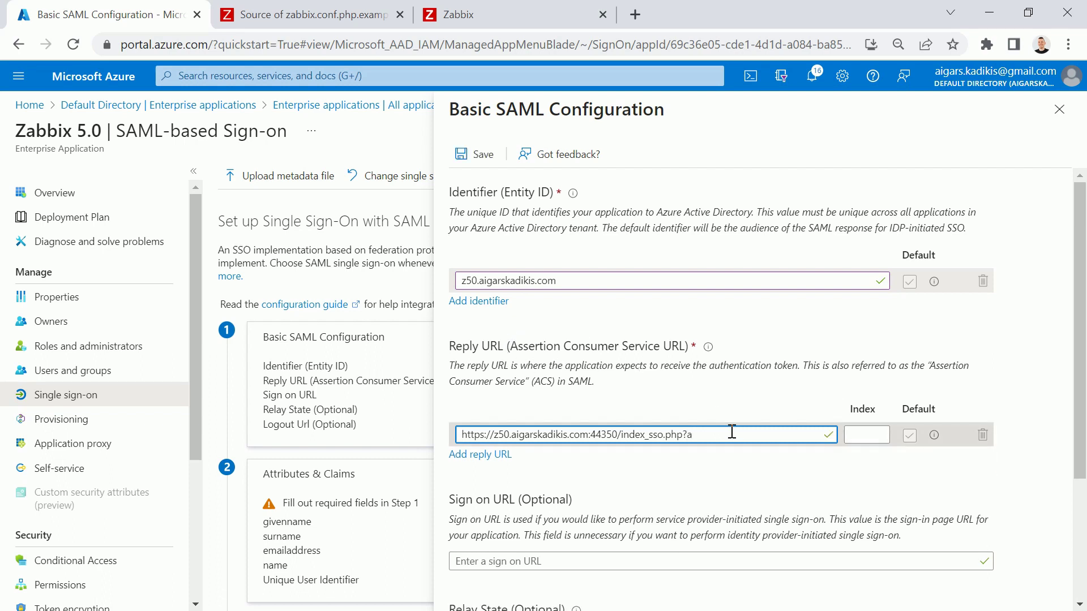
type("cs")
left_click_drag(688, 436, 709, 438)
left_click(706, 435)
Review the remaining optional URL fields and save the Basic SAML Configuration
scroll(734, 314, "down", 3)
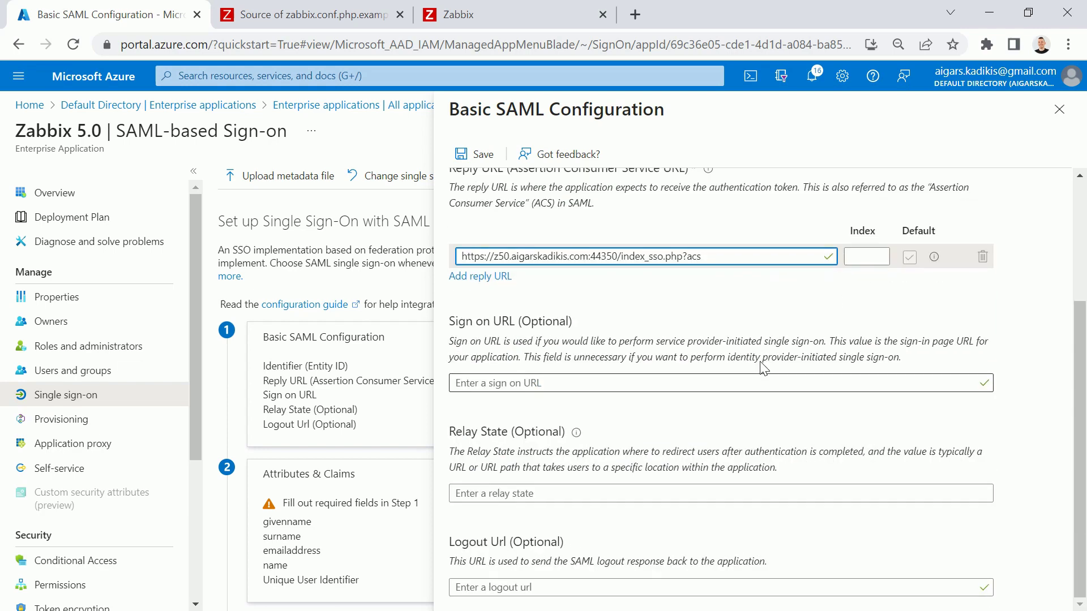
scroll(733, 314, "up", 3)
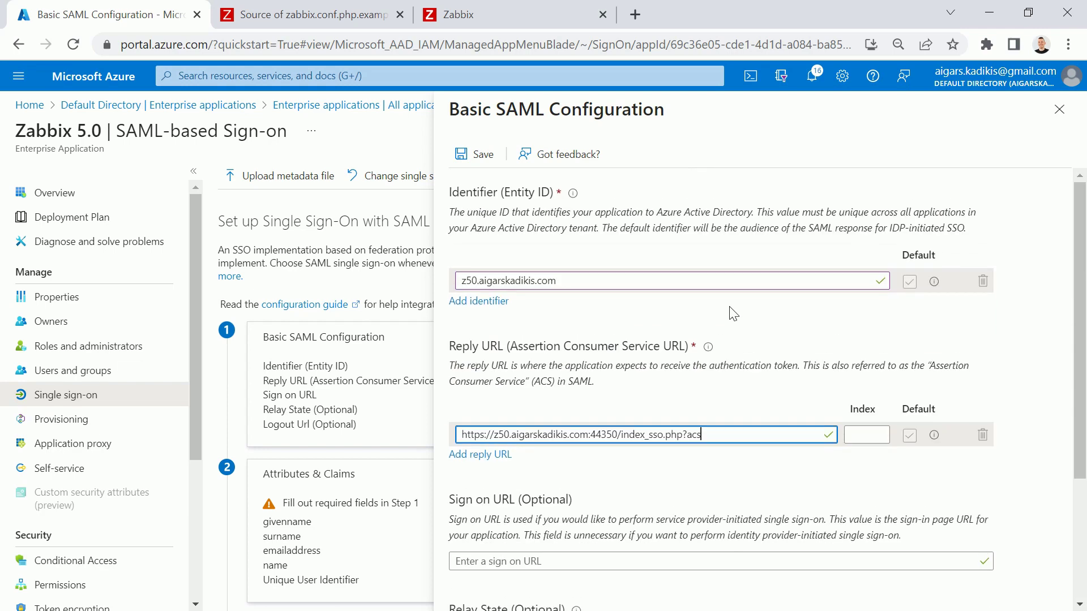
left_click(477, 156)
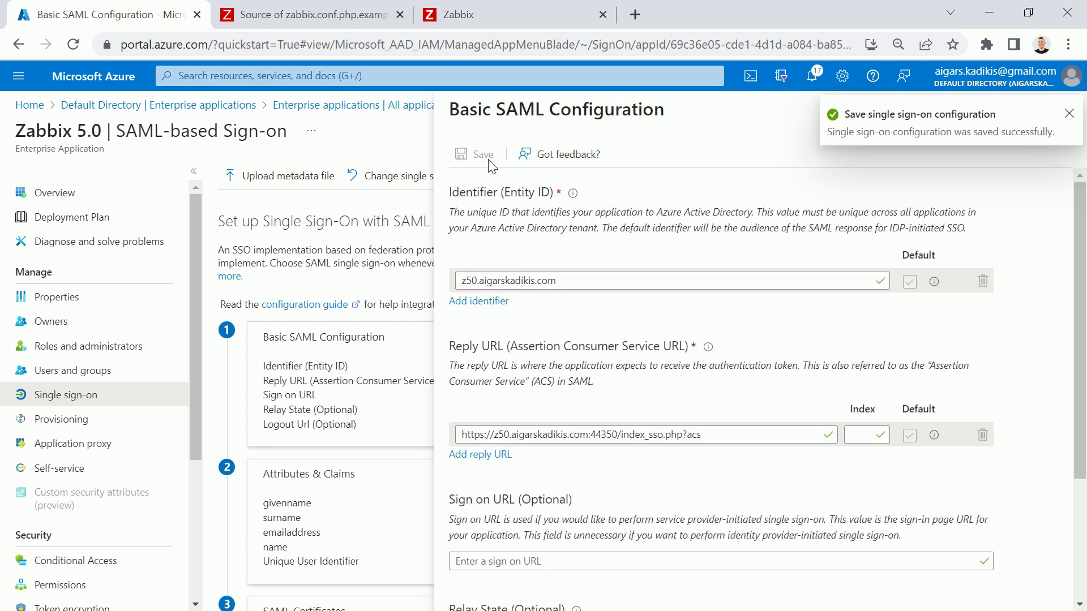
Close the Basic SAML Configuration without testing single sign-on and open Attributes & Claims for editing
left_click(1069, 113)
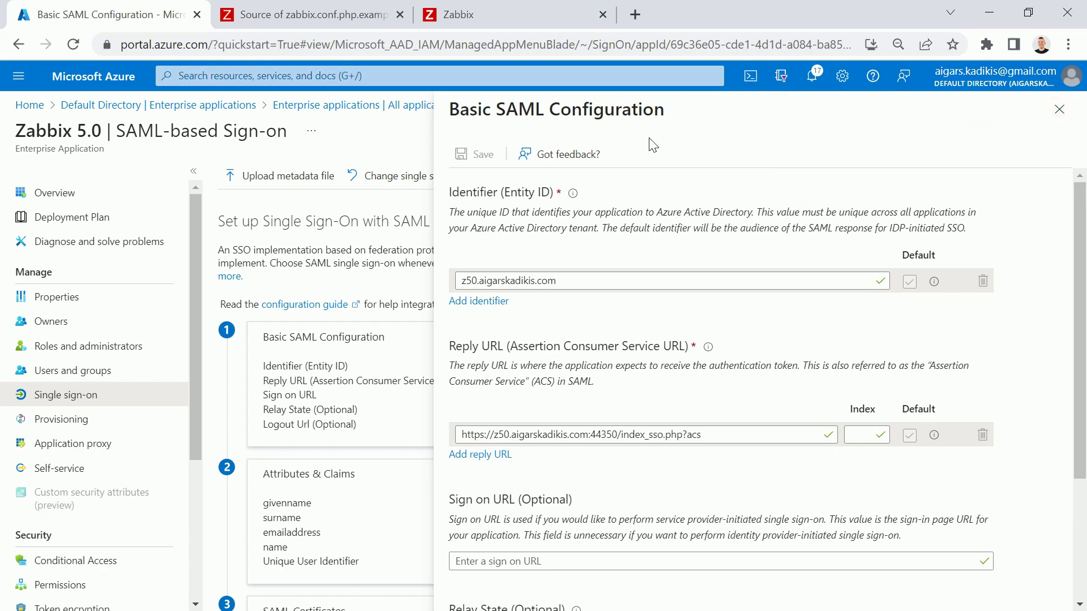
left_click(1060, 110)
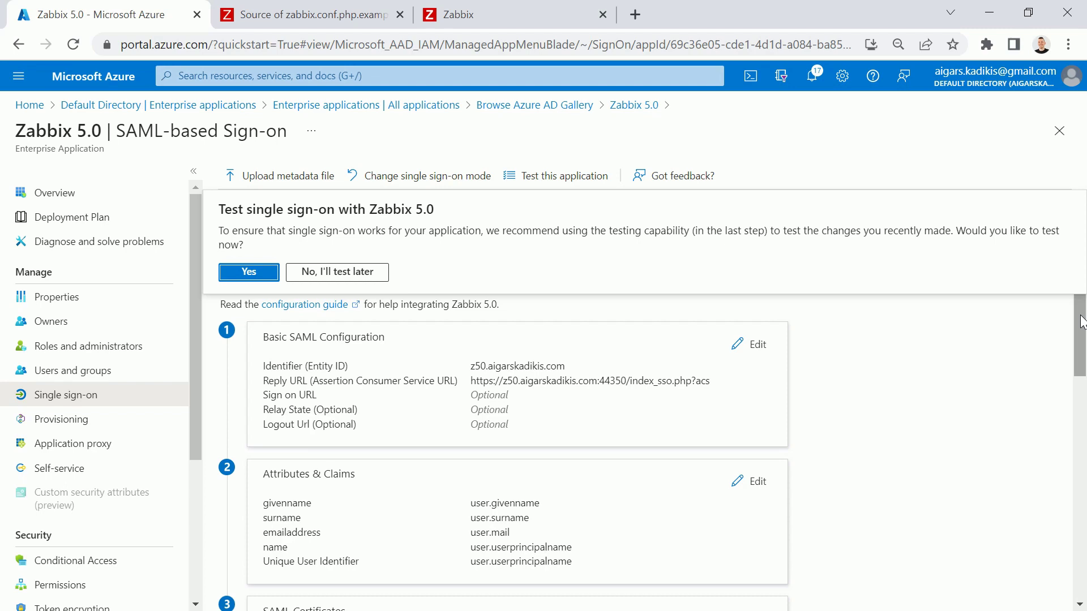
left_click_drag(1081, 321, 1079, 376)
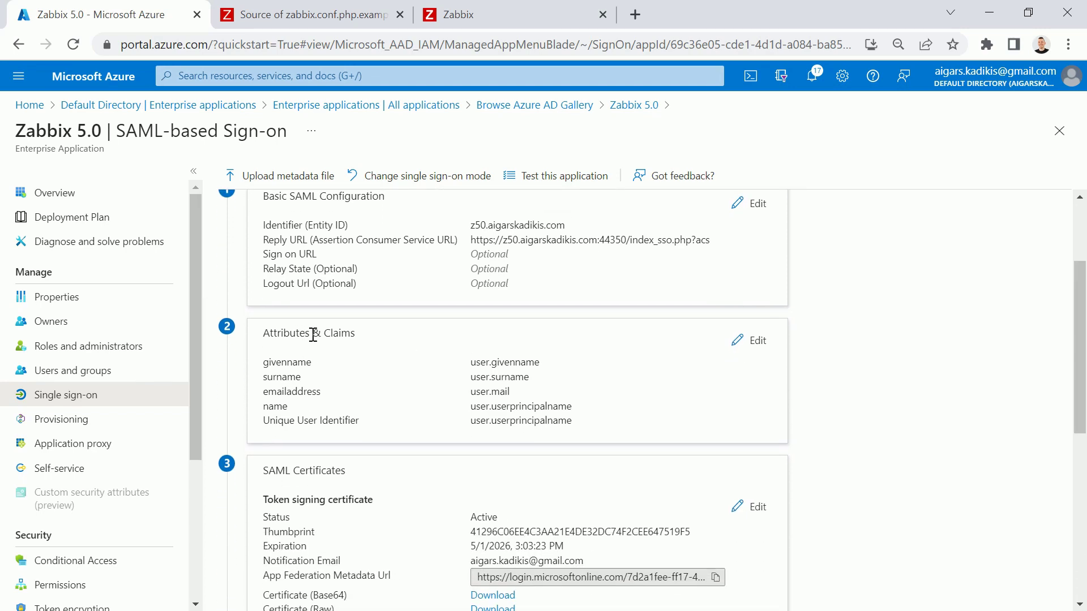
left_click(746, 342)
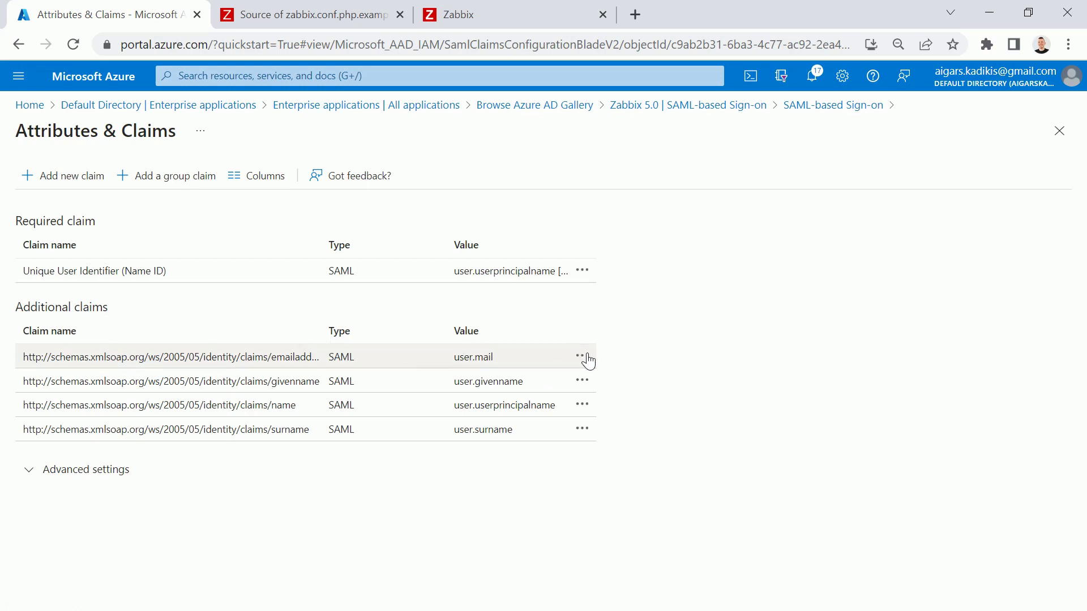
Delete the four default additional claims: emailaddress, givenname, name and surname
left_click(583, 358)
left_click(604, 363)
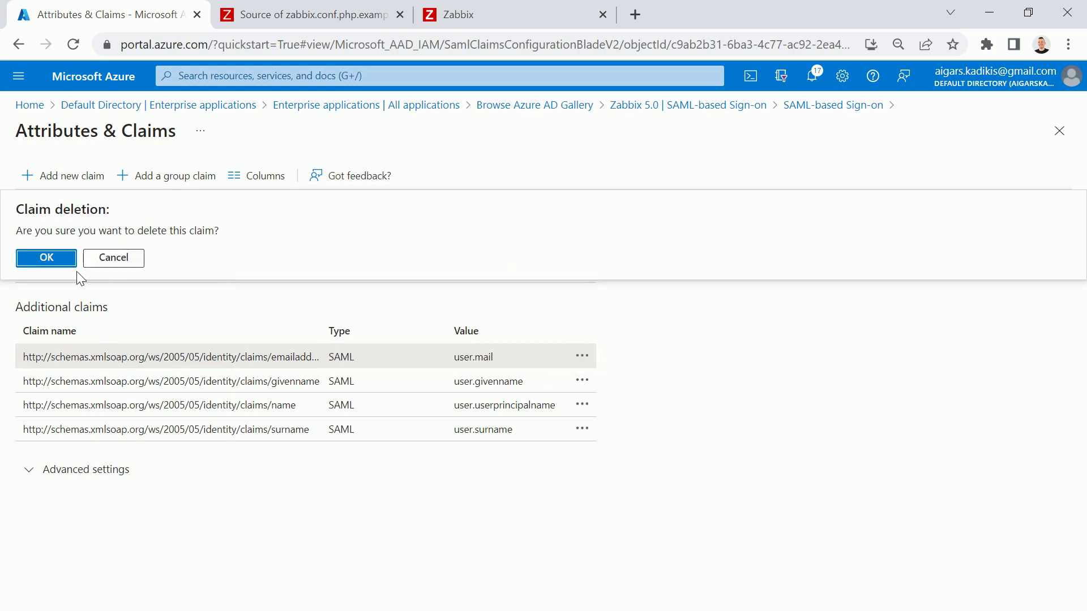
left_click(52, 262)
left_click(582, 356)
left_click(613, 369)
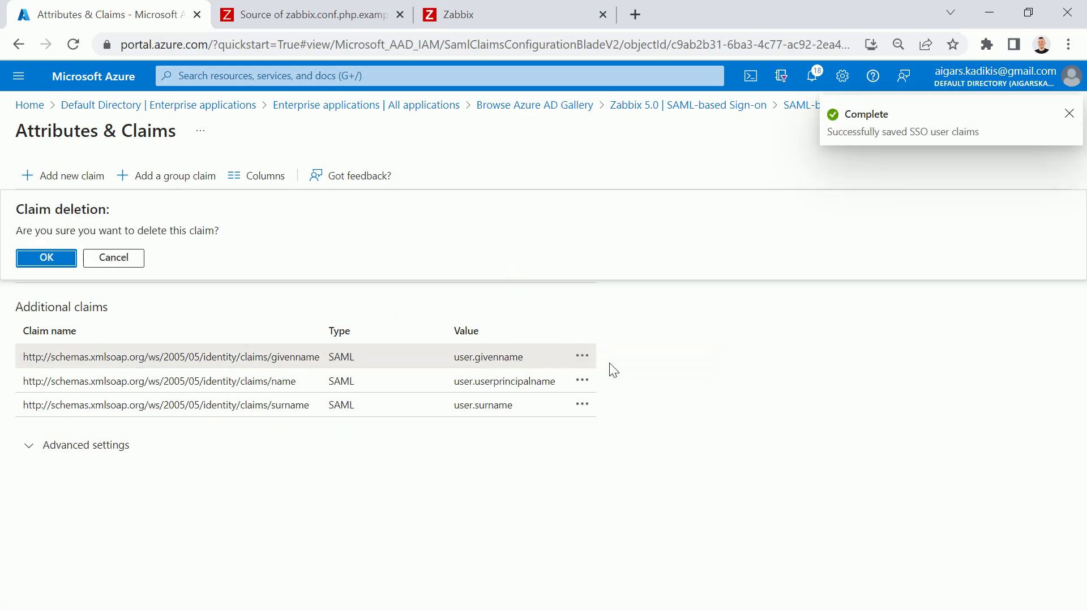
left_click(39, 261)
left_click(583, 357)
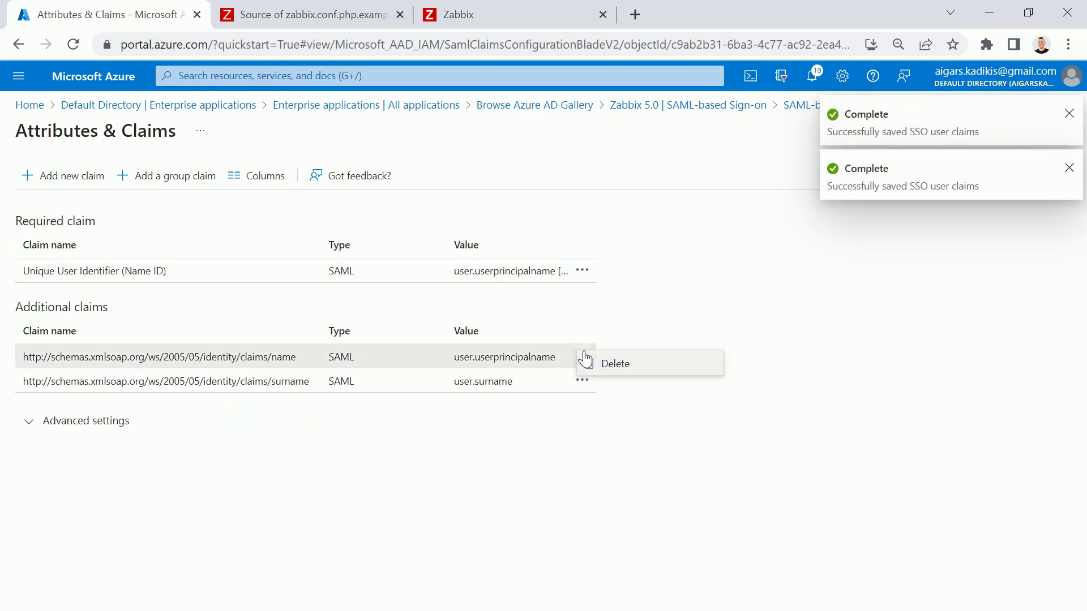
left_click(606, 368)
left_click(58, 262)
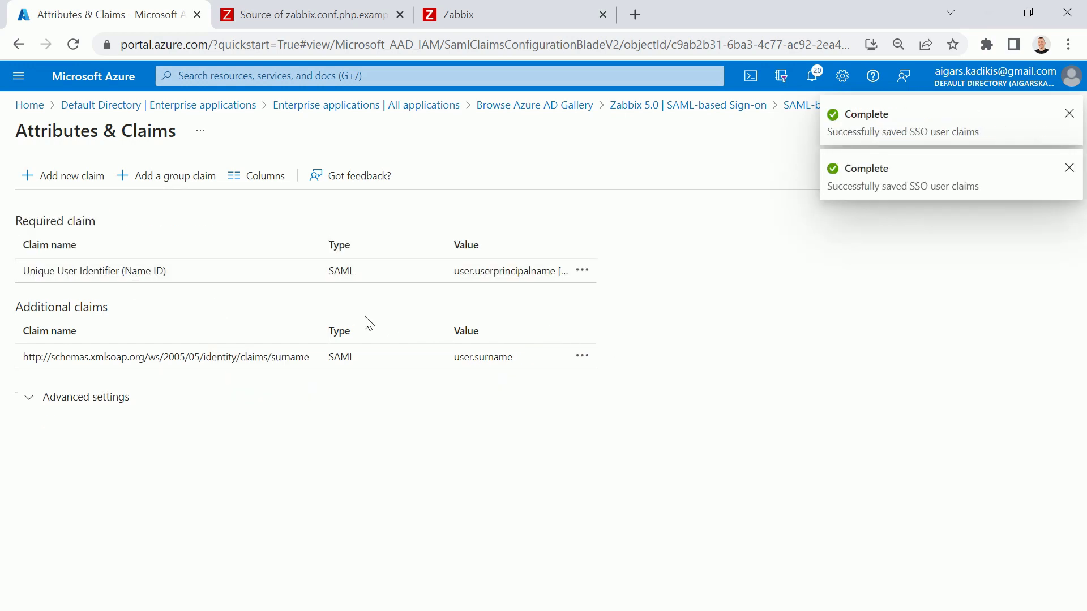
left_click(581, 357)
left_click(609, 368)
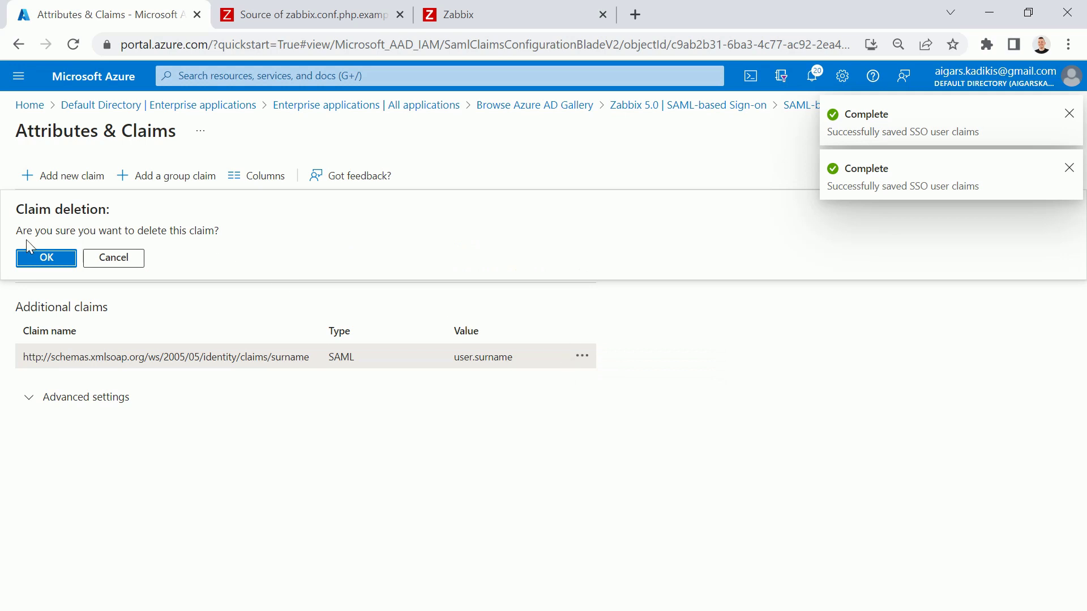
left_click(44, 256)
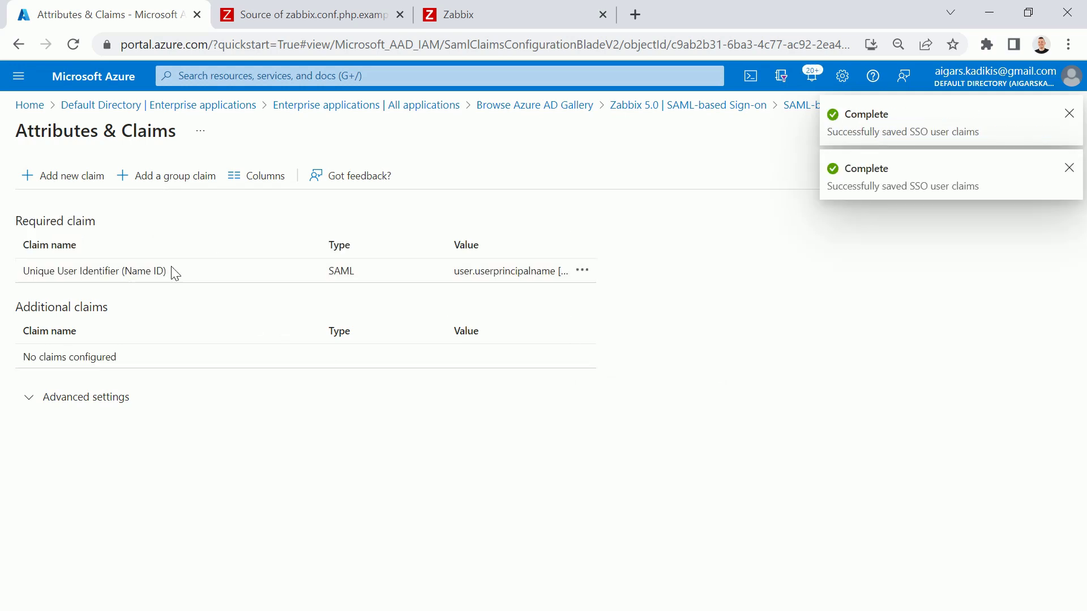
Add a claim called name with user.userprincipalname as its source attribute and save it
left_click(63, 186)
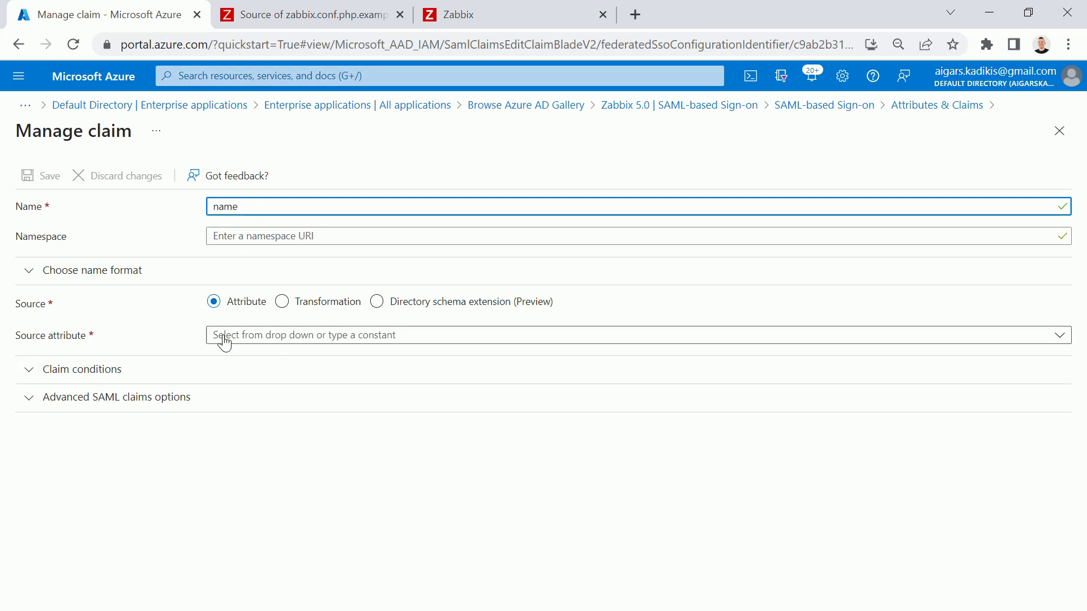
left_click(253, 343)
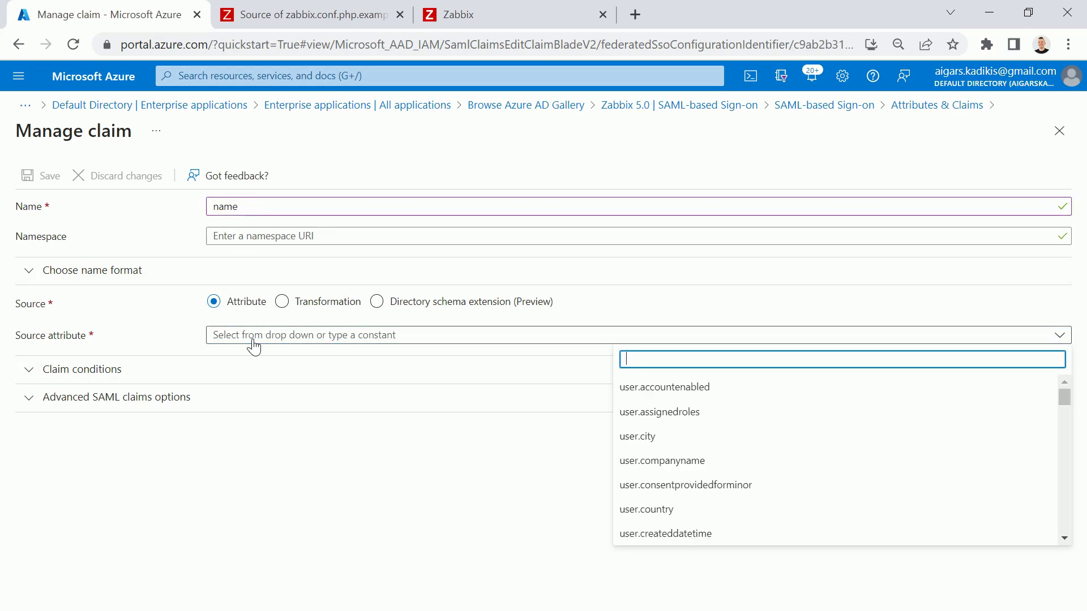
type("princ")
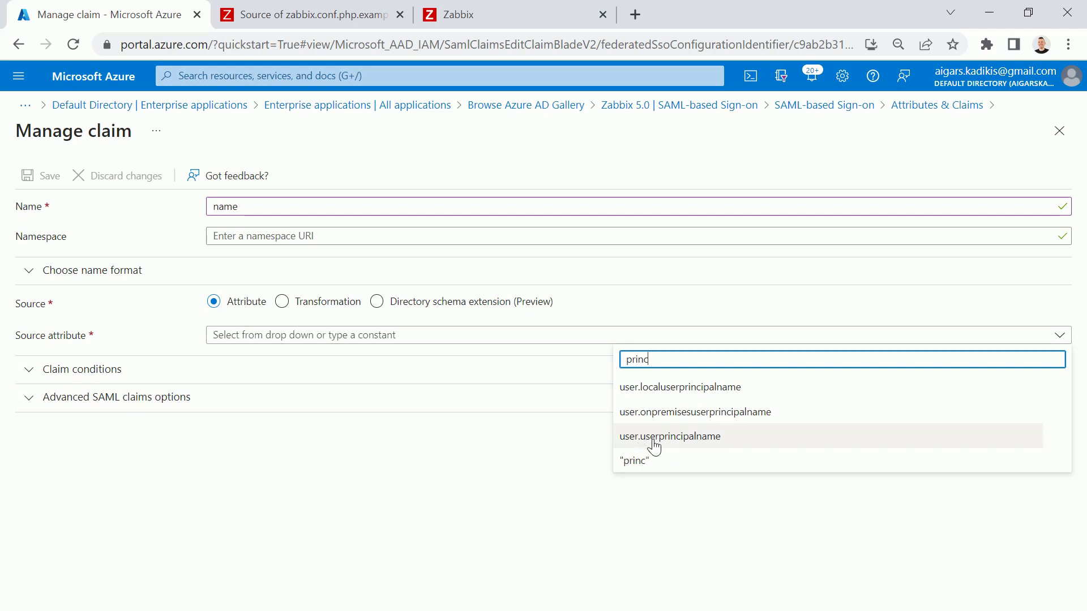
left_click(705, 444)
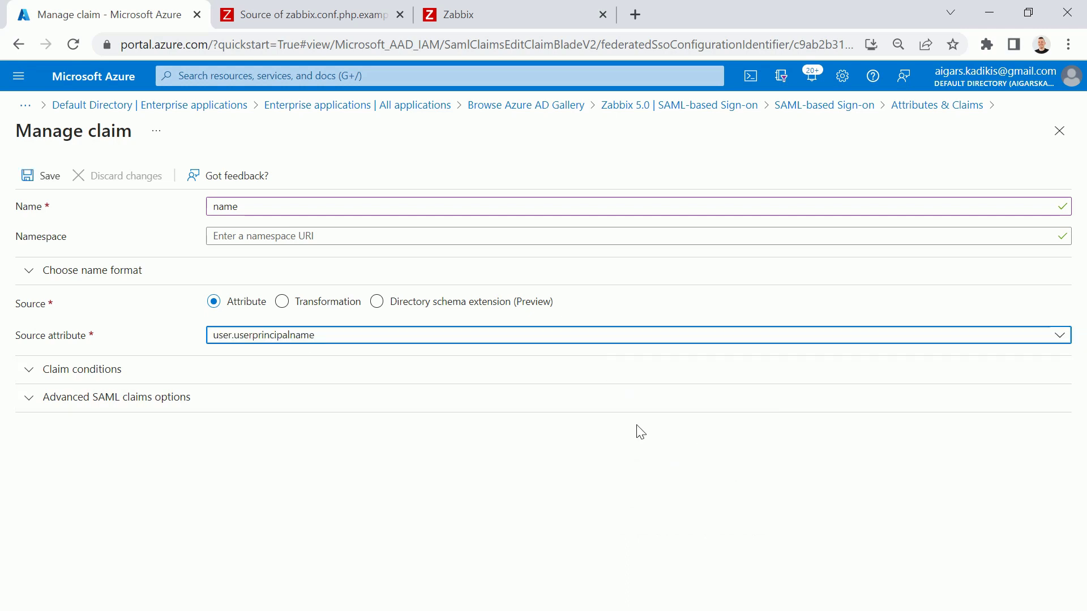
left_click(46, 177)
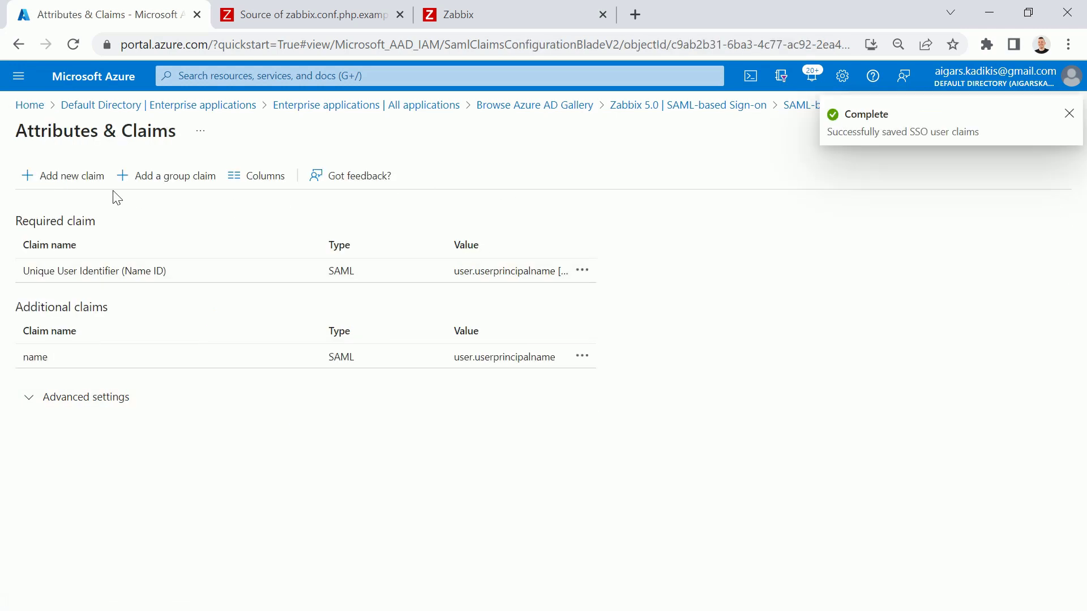
Add a second claim called alias with source attribute user.userprincipalname and save it
left_click(55, 185)
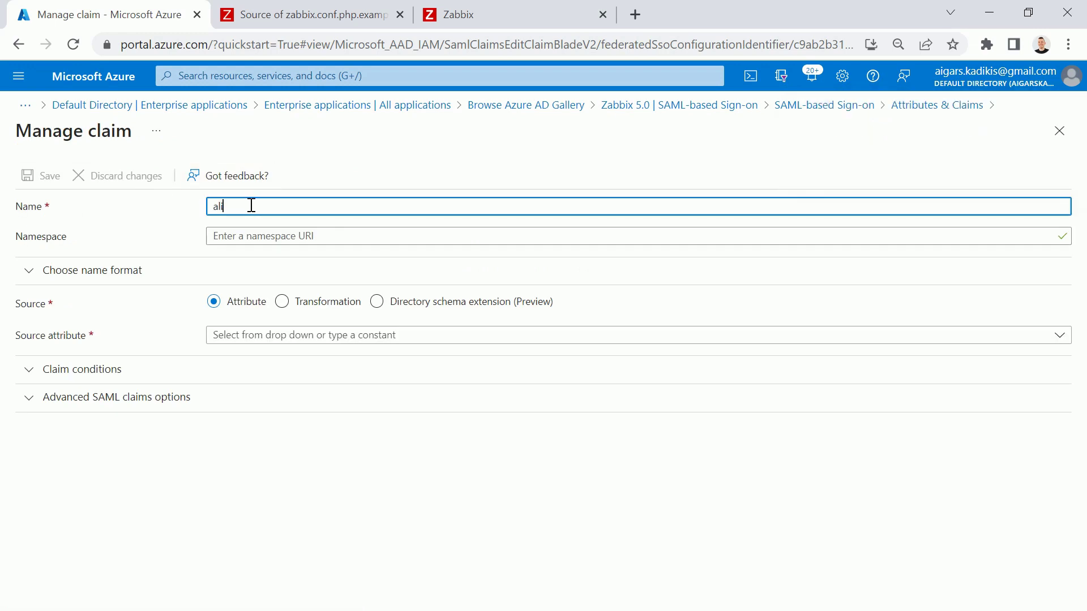
left_click(298, 336)
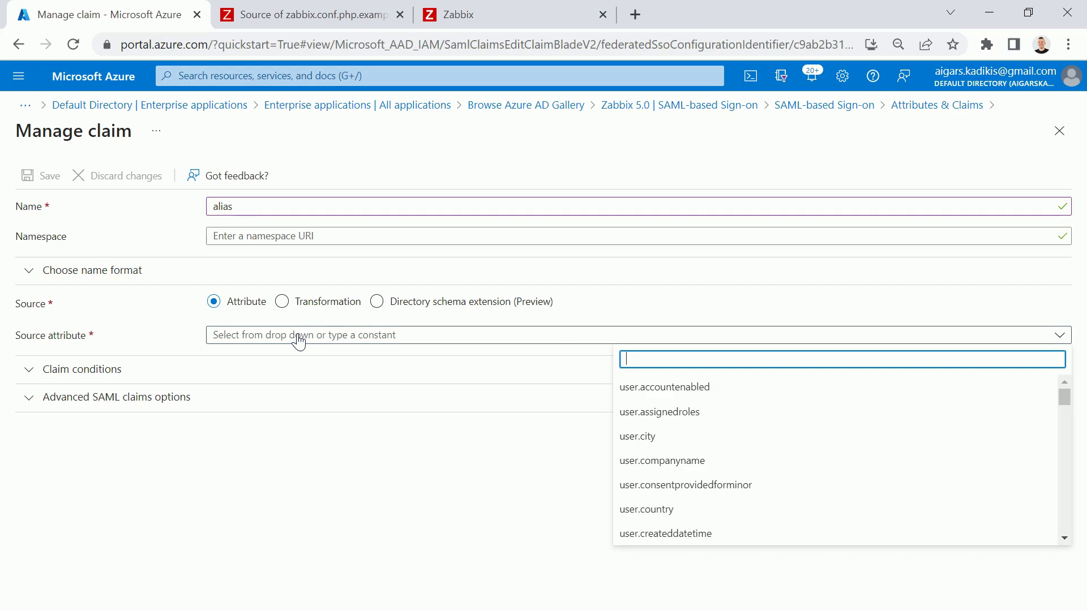
type("princ")
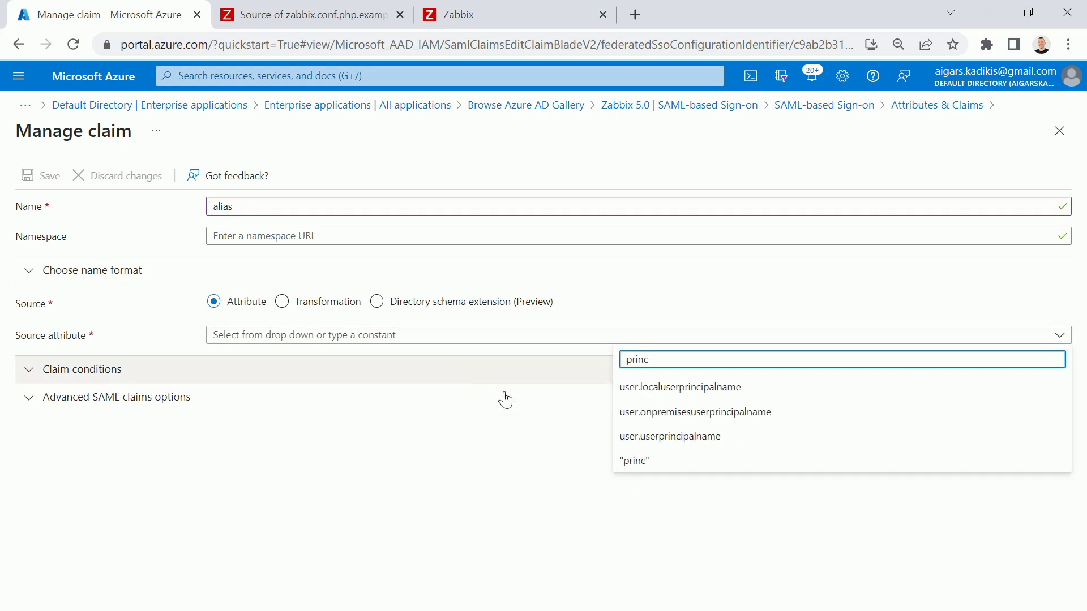
left_click(700, 442)
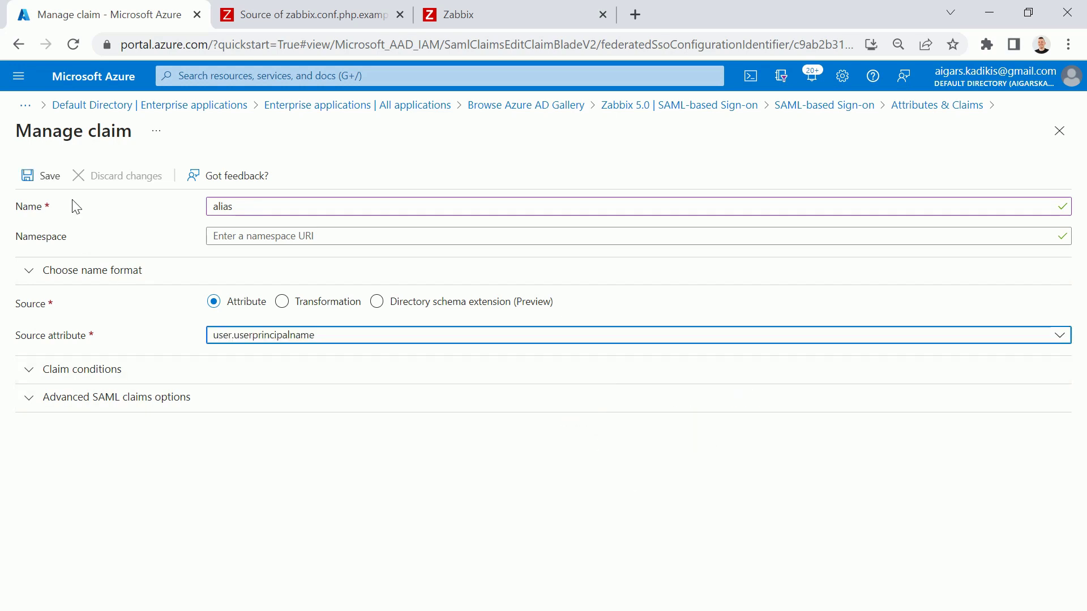
left_click(41, 177)
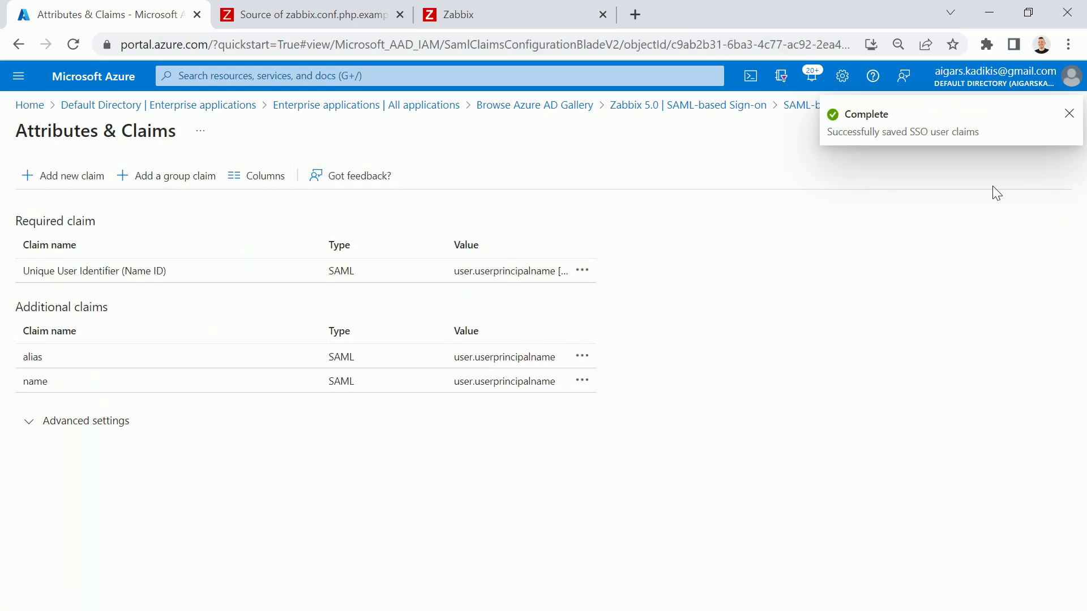
Return to the SAML-based Sign-on overview and locate the Certificate (Base64) entry under SAML Certificates
left_click(1069, 114)
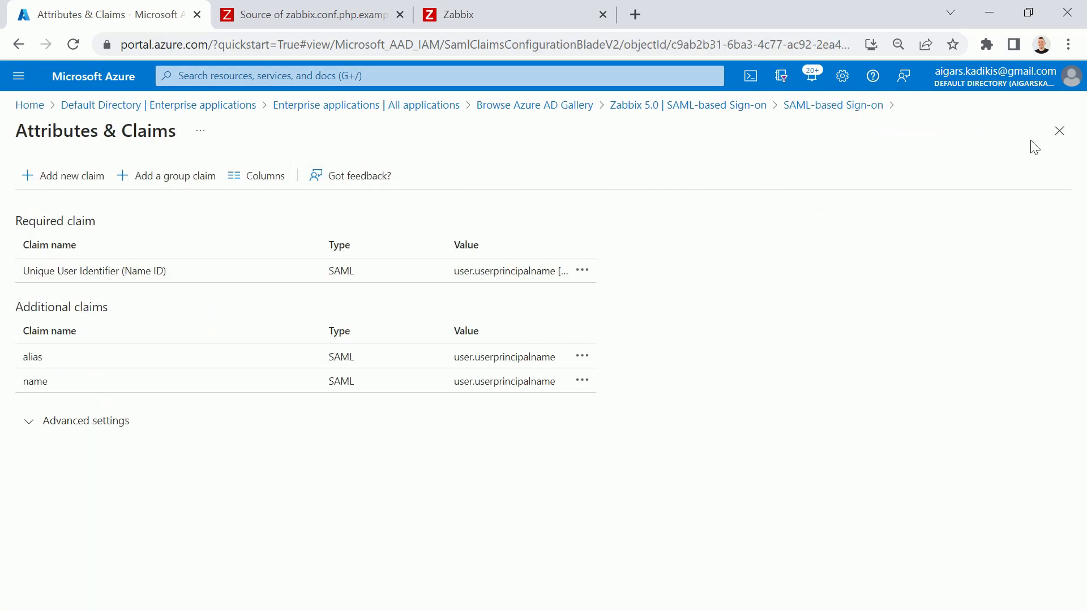
left_click(1059, 132)
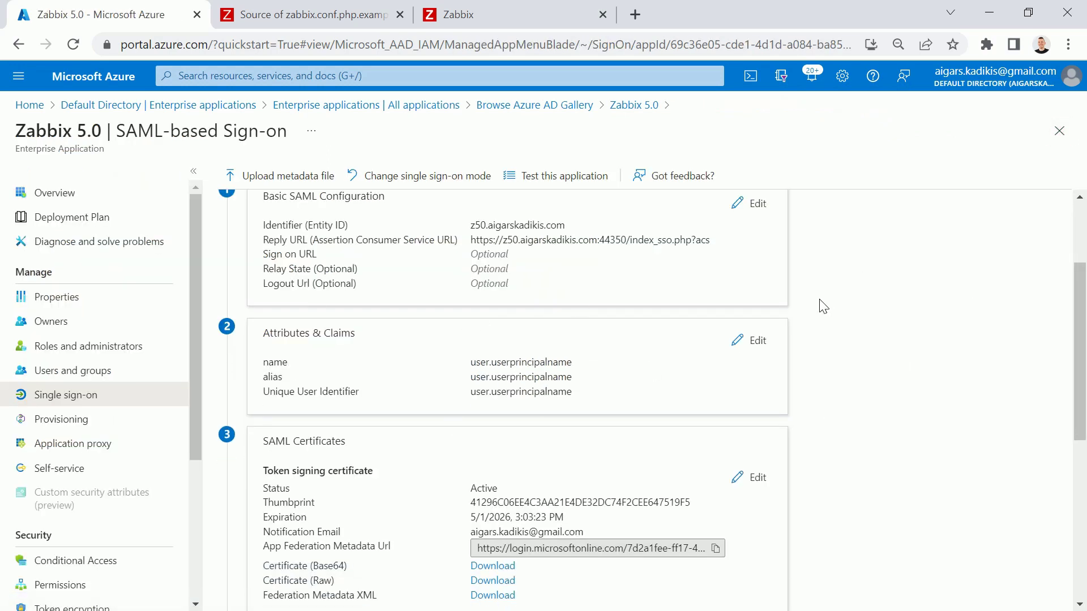
scroll(837, 306, "down", 1)
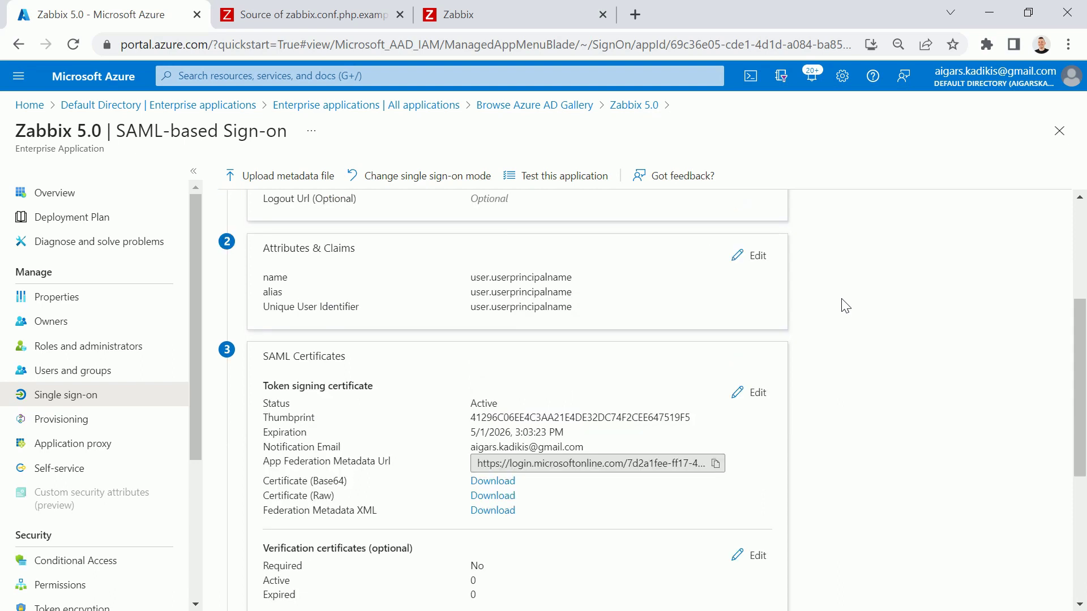
left_click_drag(266, 481, 362, 481)
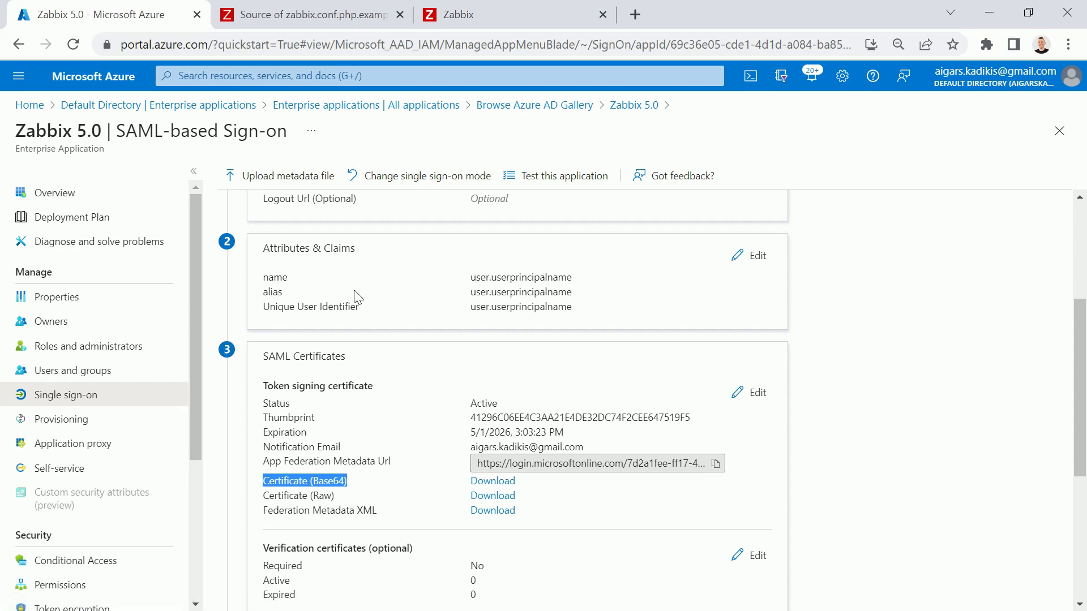
Examine the zabbix.conf.php.example source for the configuration file name and the IDP_CERT setting's certificate path on line 46
left_click(294, 20)
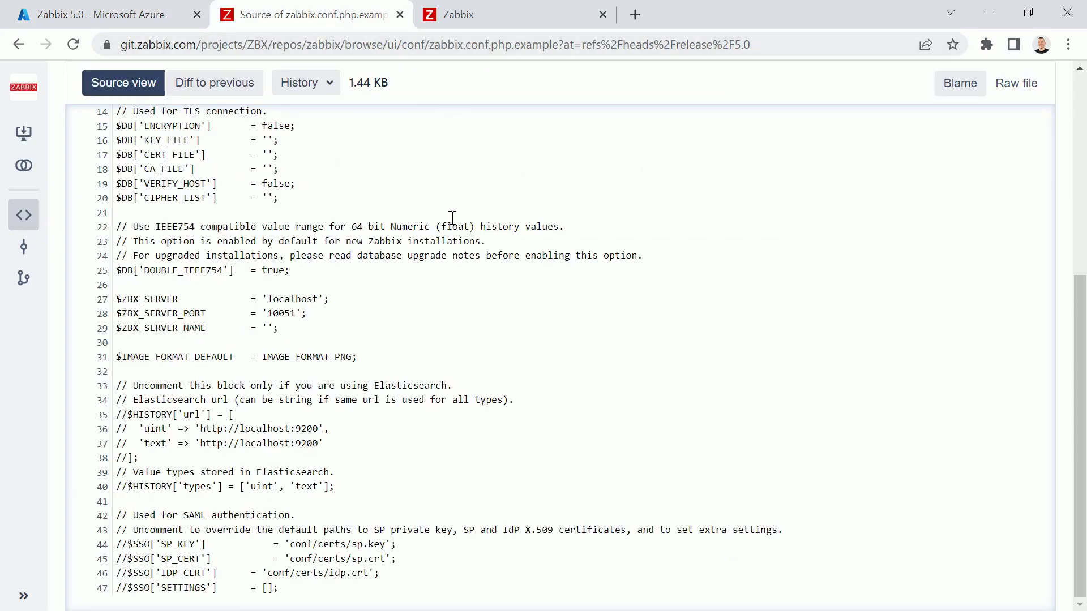
scroll(451, 219, "up", 6)
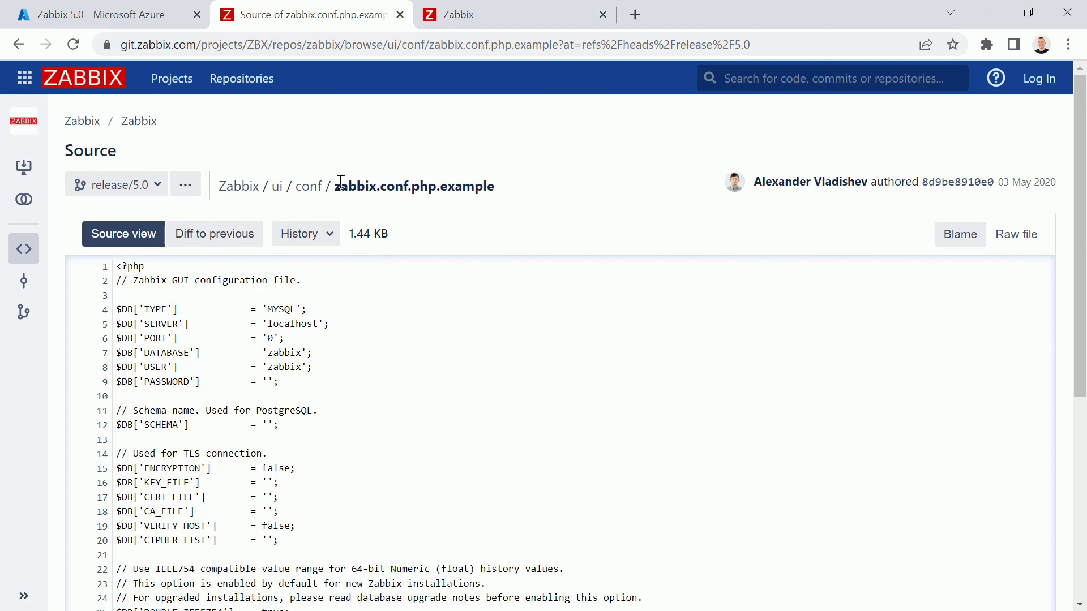
left_click_drag(334, 186, 436, 187)
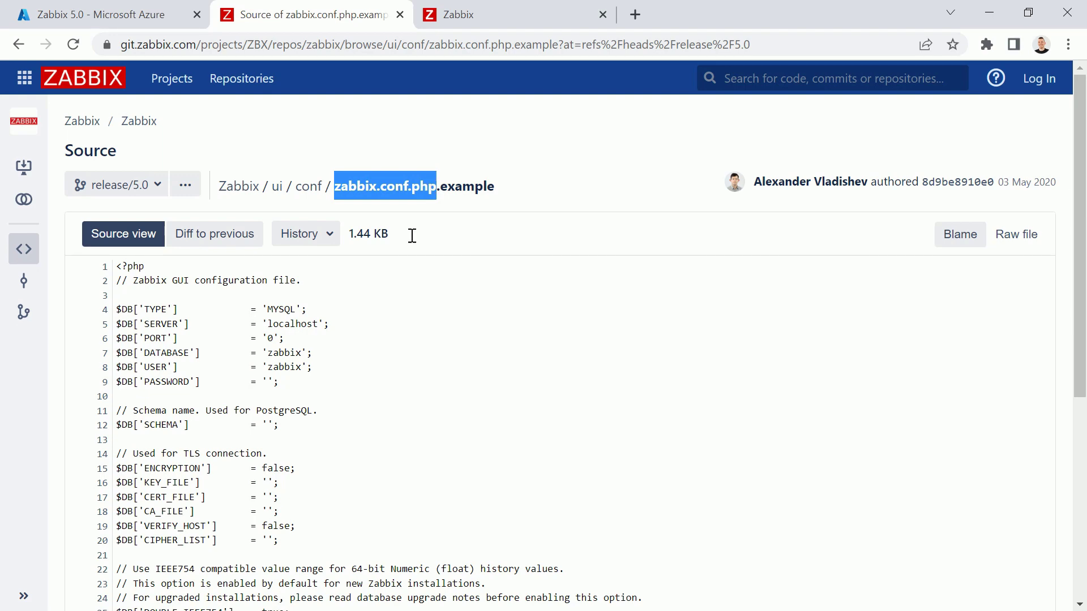
scroll(288, 335, "down", 5)
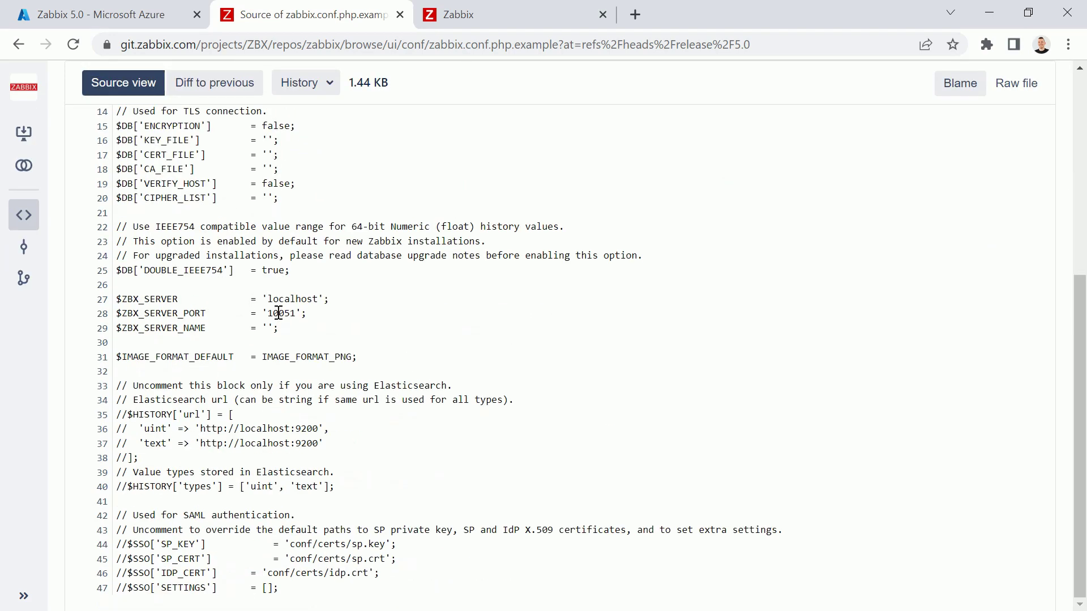
left_click(104, 573)
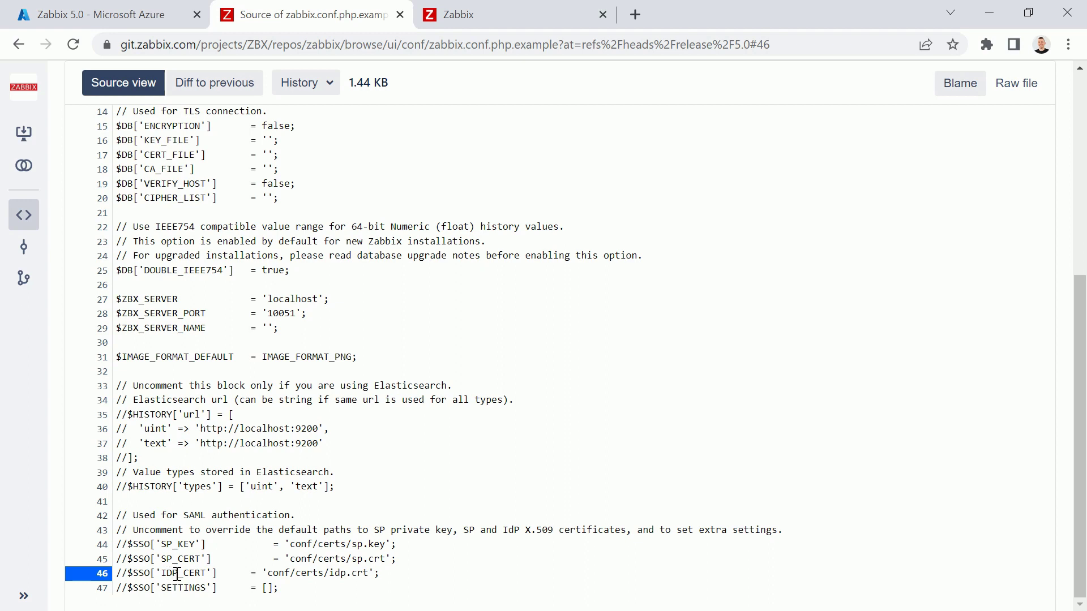
left_click_drag(184, 573, 369, 573)
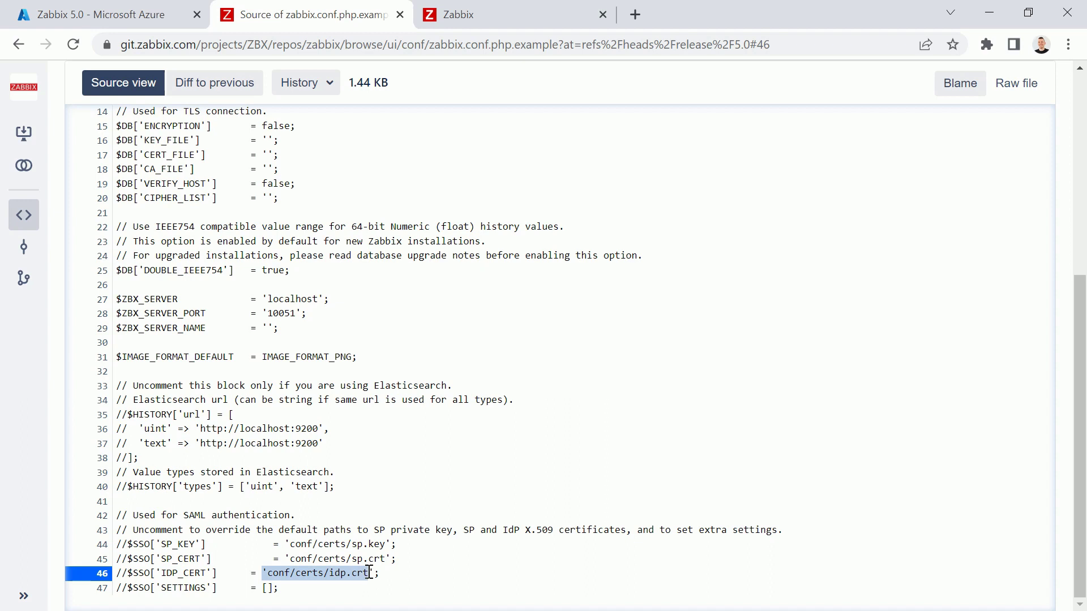
left_click(446, 533)
left_click_drag(270, 573, 328, 573)
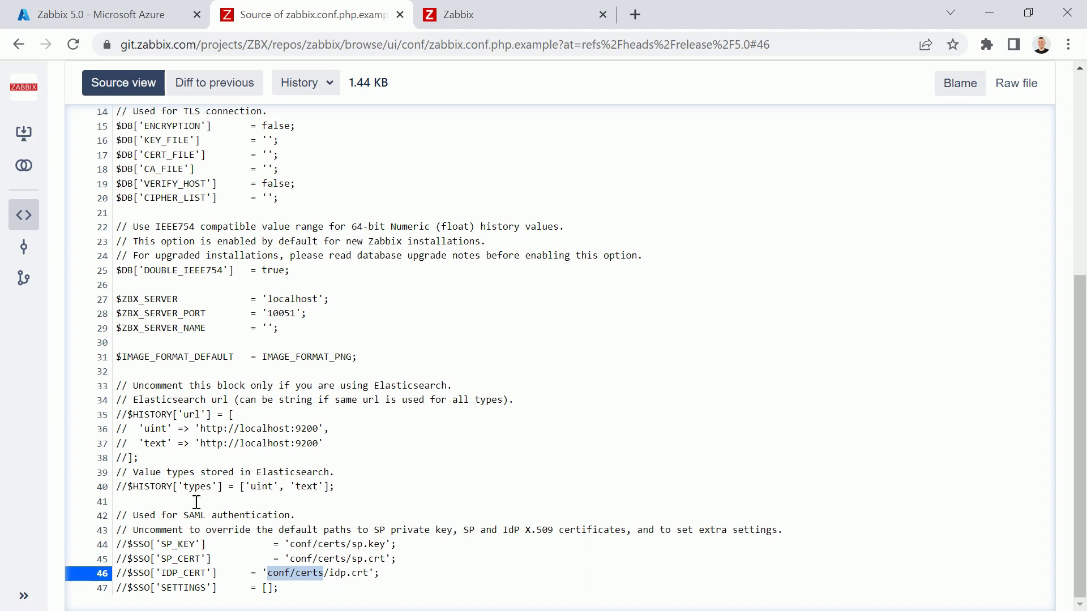
left_click_drag(119, 573, 220, 572)
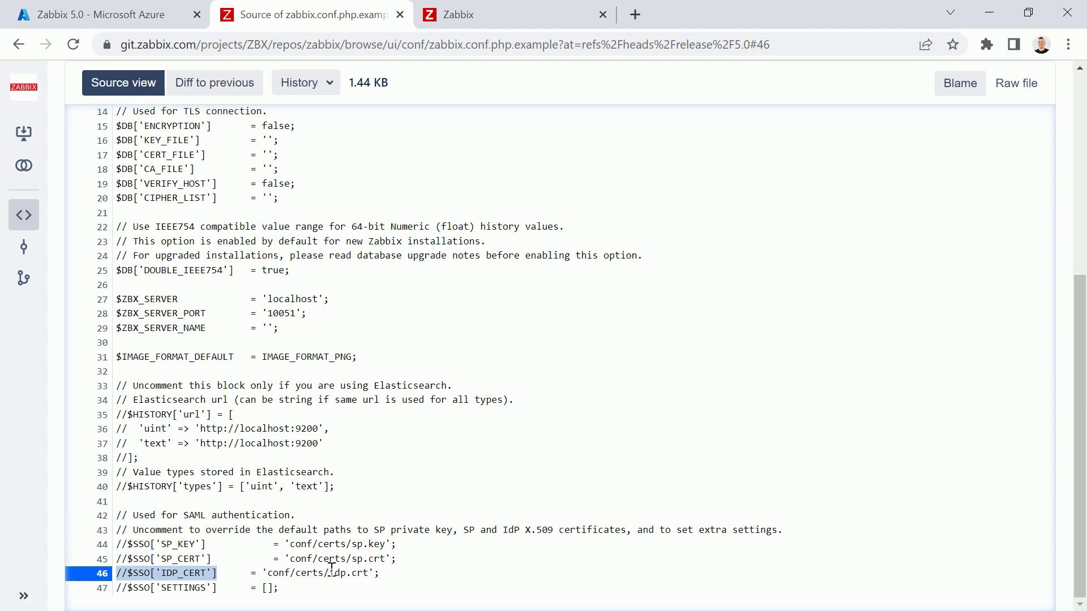
left_click(357, 566)
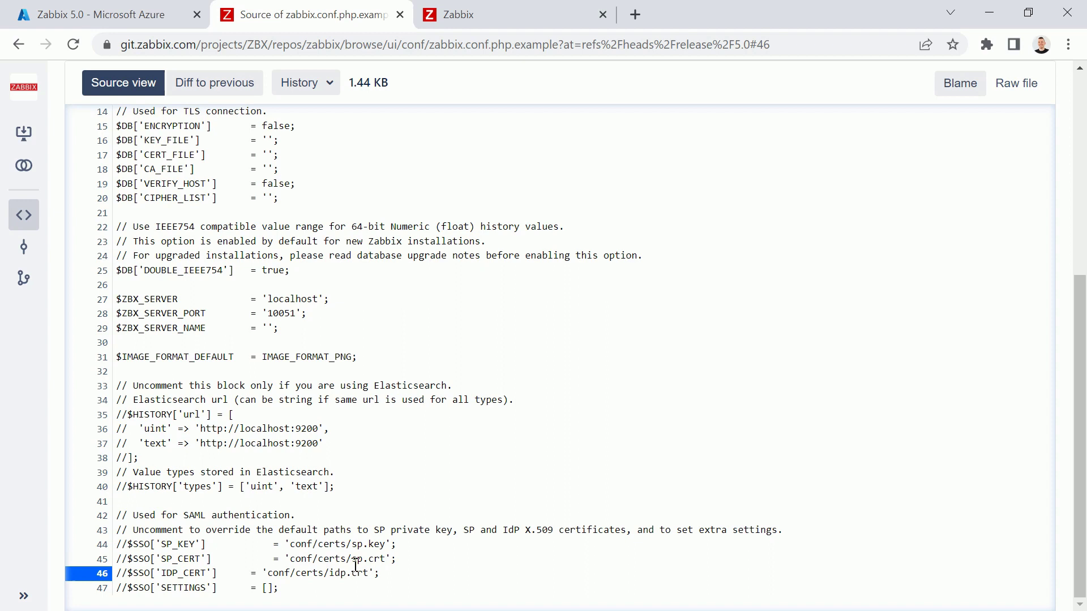
Copy the certificate file name idp.crt from the IDP_CERT path on line 46 of the example configuration
double_click(335, 573)
left_click_drag(350, 572, 364, 573)
right_click(361, 573)
left_click(415, 425)
Download the Certificate (Base64) from the Azure SAML Certificates section and save it as idp.crt in the Desktop folder 1
left_click(132, 19)
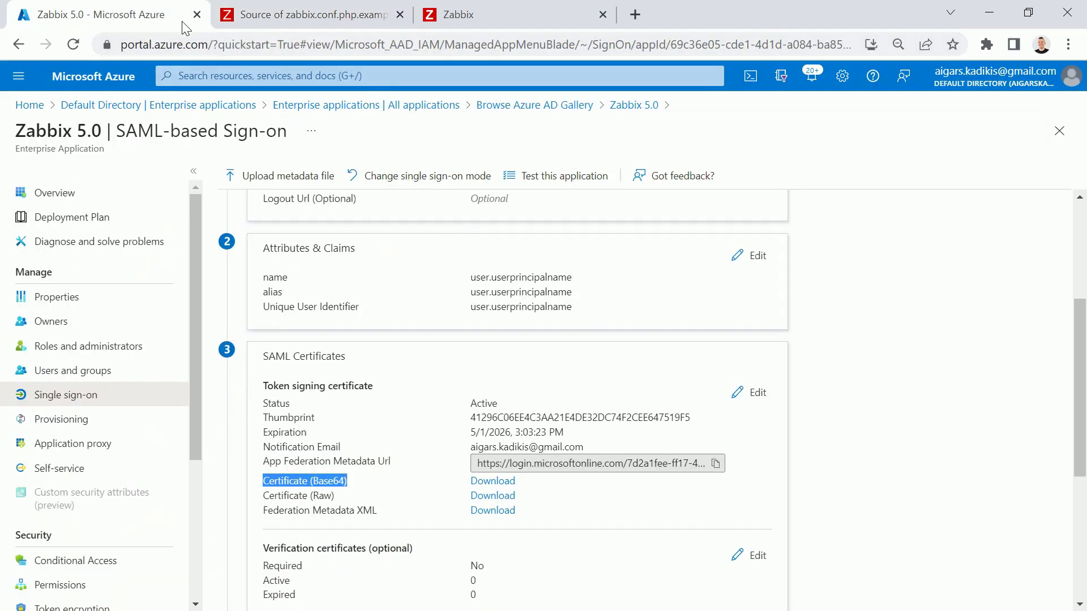
left_click(488, 480)
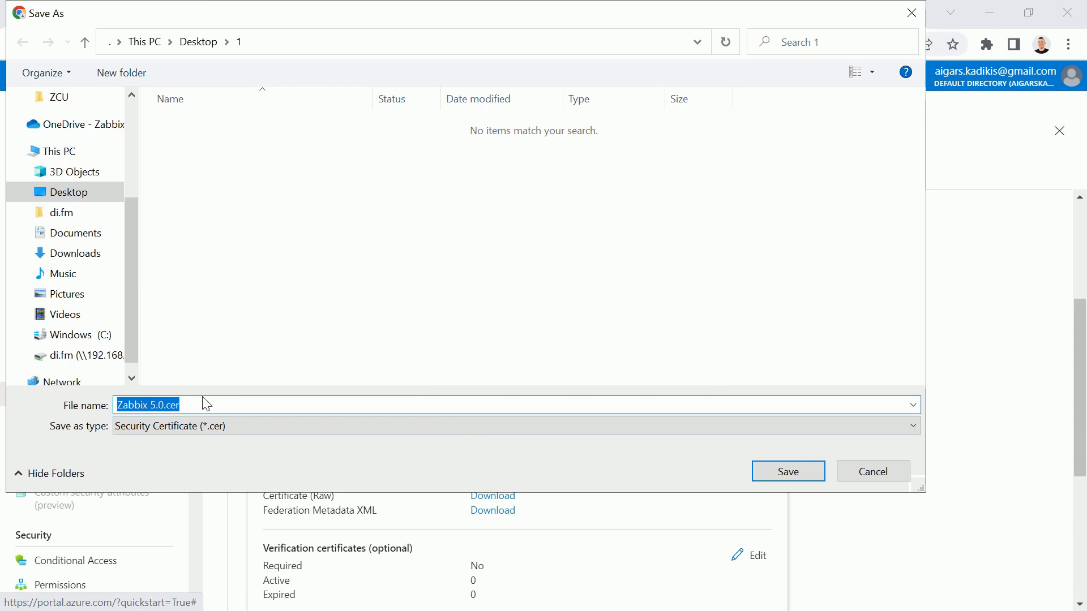
right_click(166, 404)
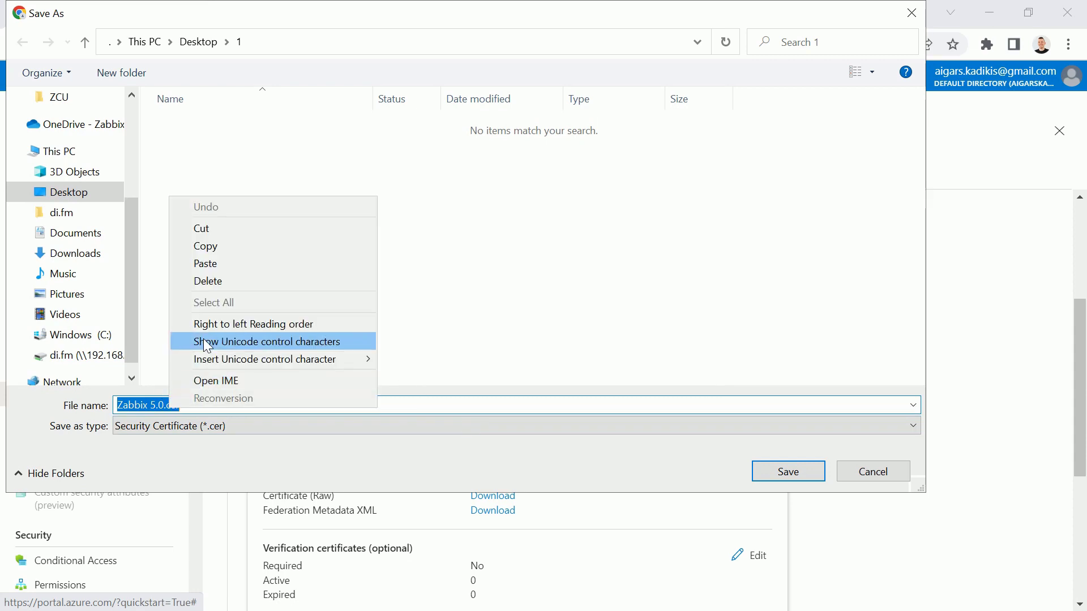
left_click(217, 263)
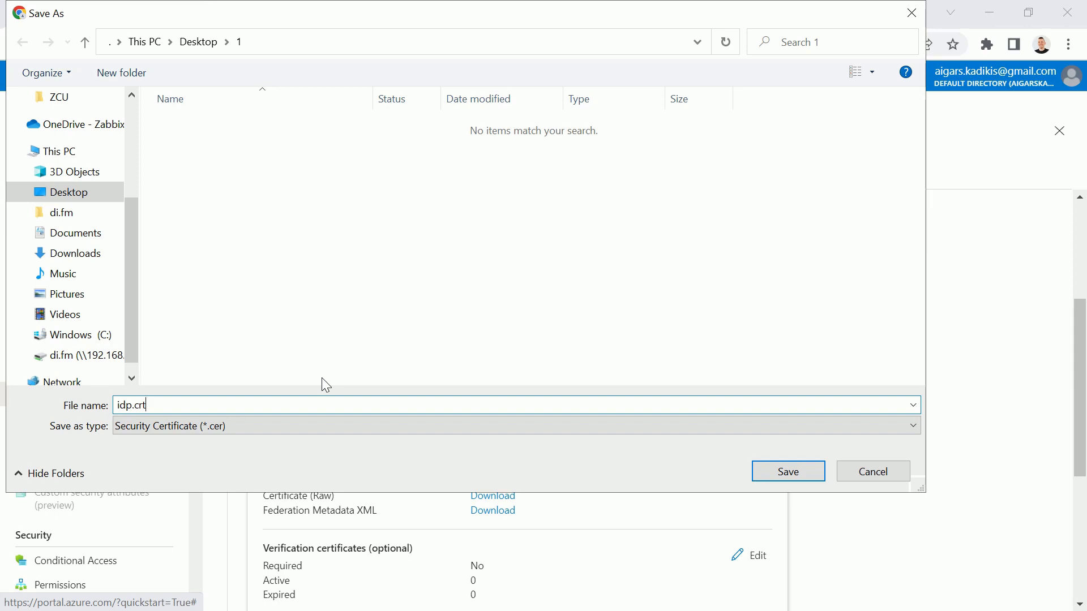
left_click(798, 479)
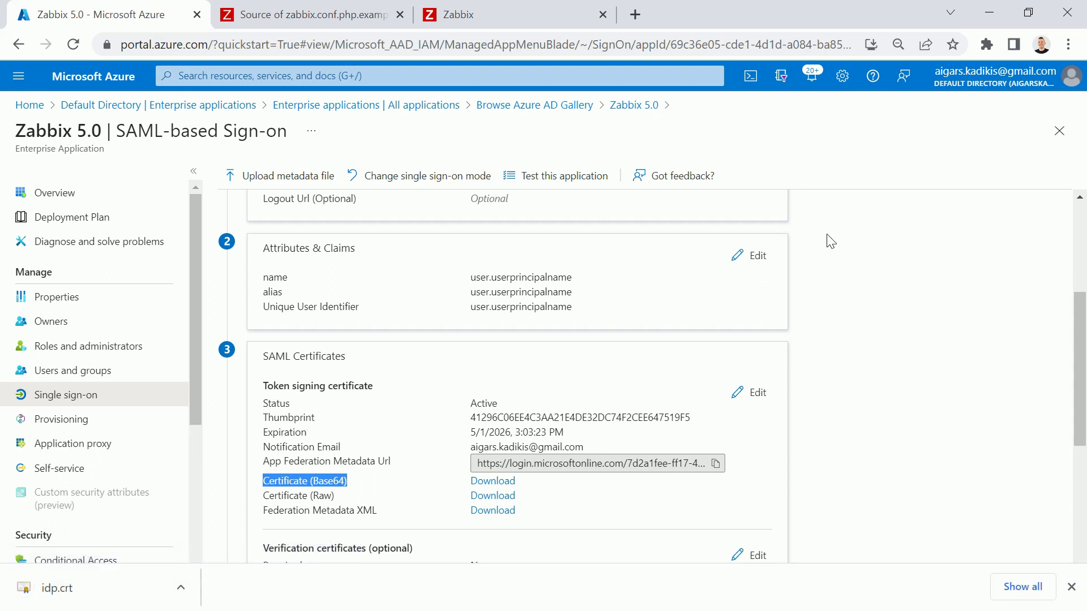
Switch to WinSCP and open the server directory /usr/share/zabbix/conf/certs
key("alt+Tab")
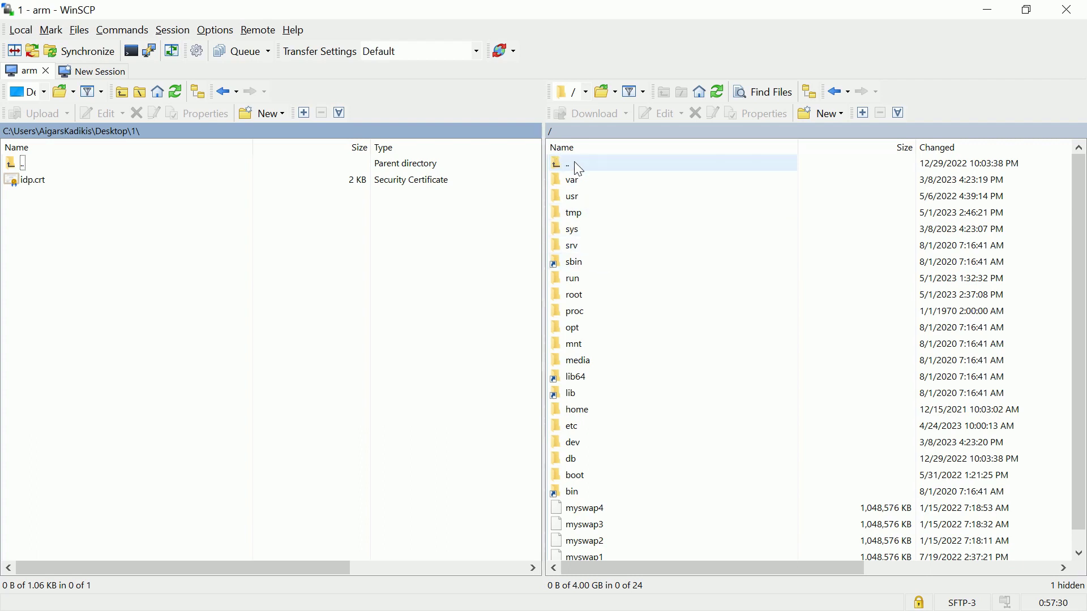
left_click(588, 359)
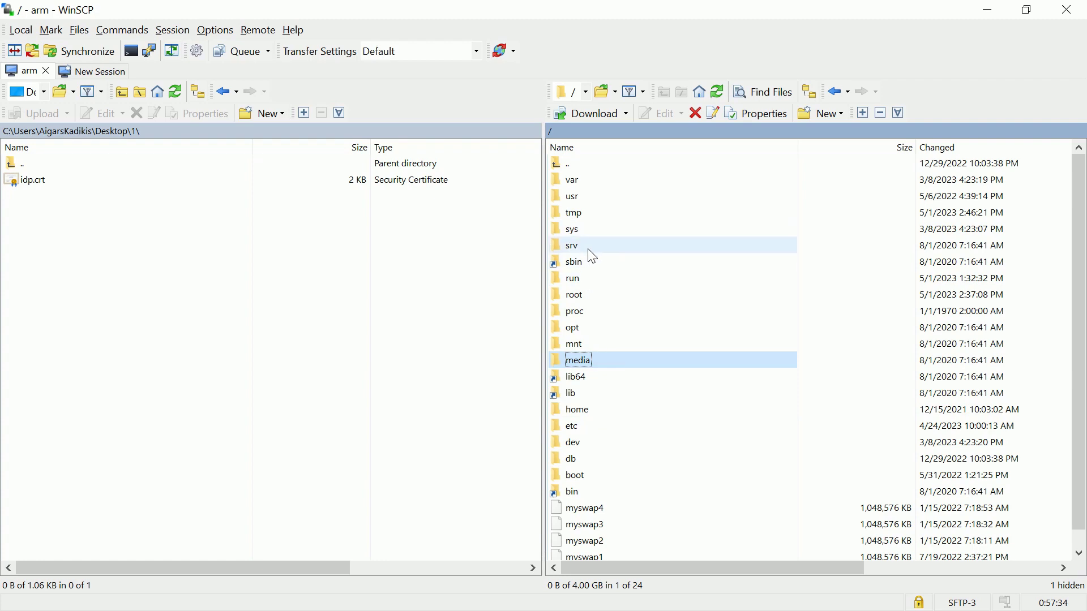
double_click(572, 197)
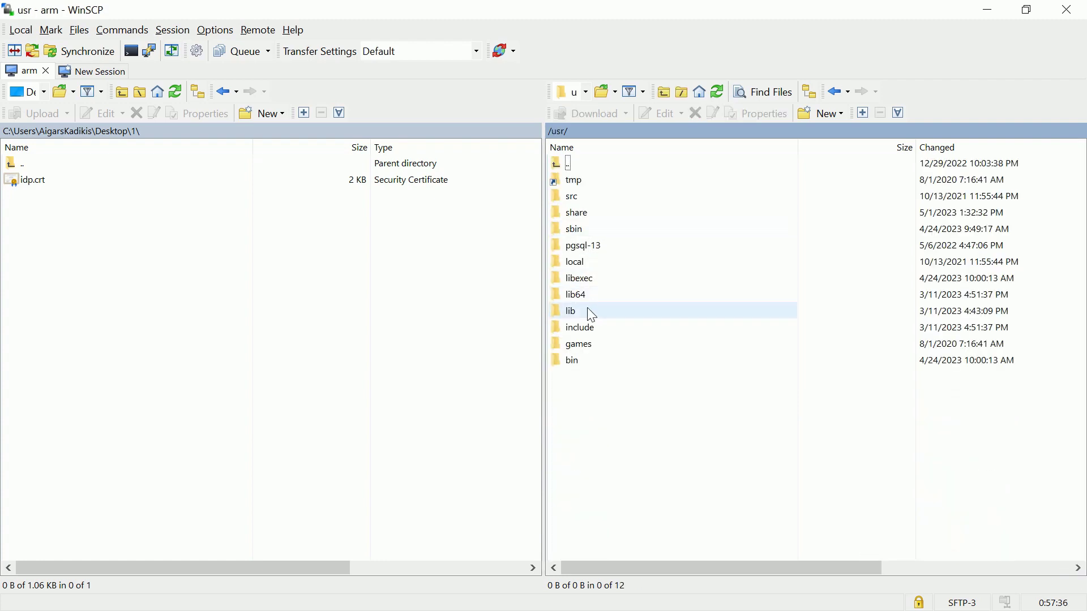
double_click(579, 215)
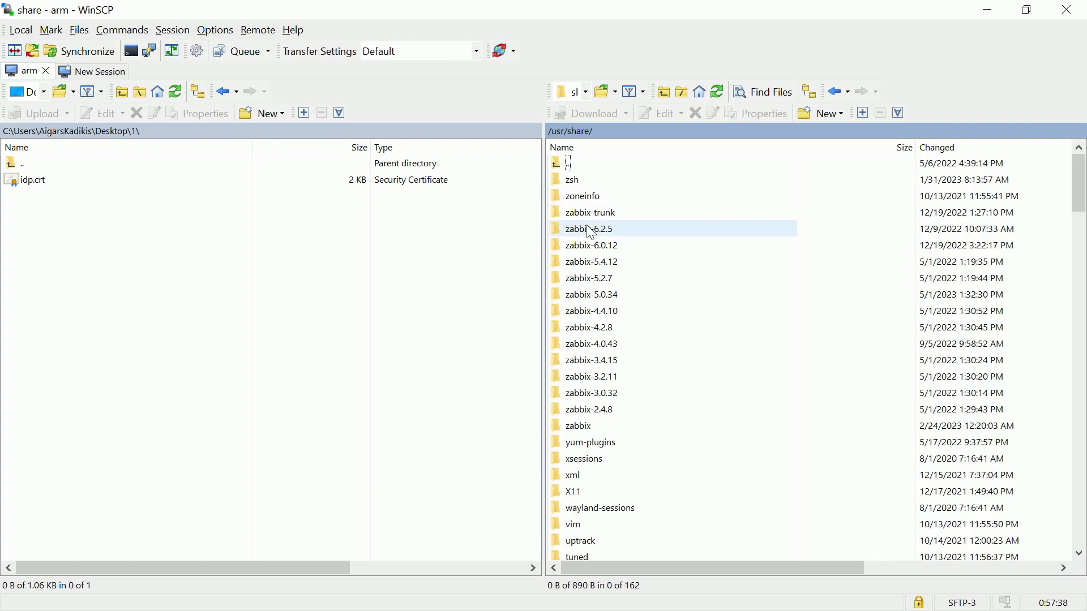
double_click(582, 429)
double_click(577, 297)
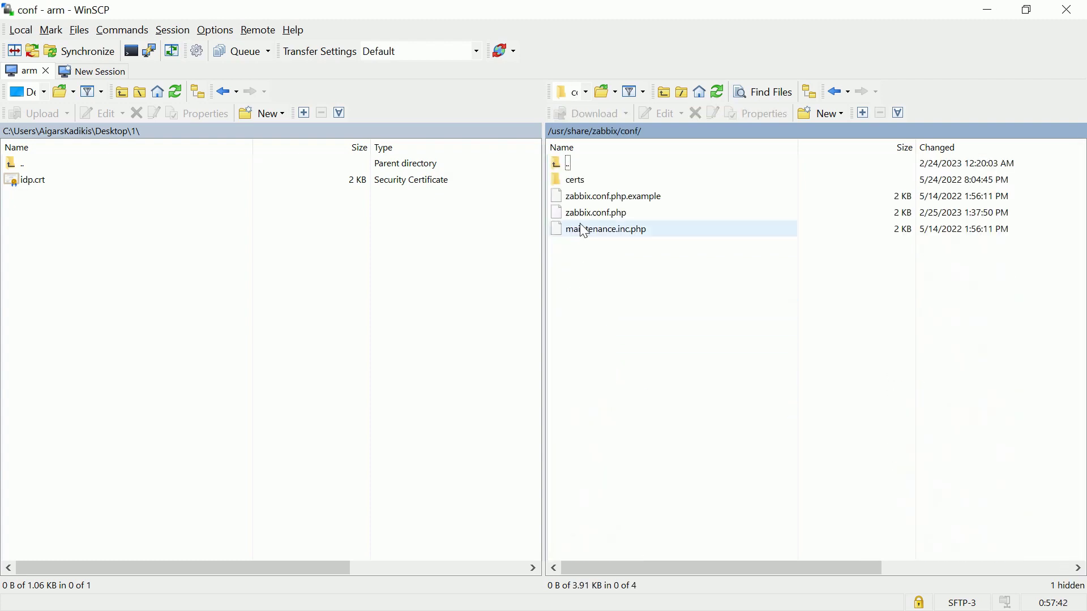
double_click(575, 181)
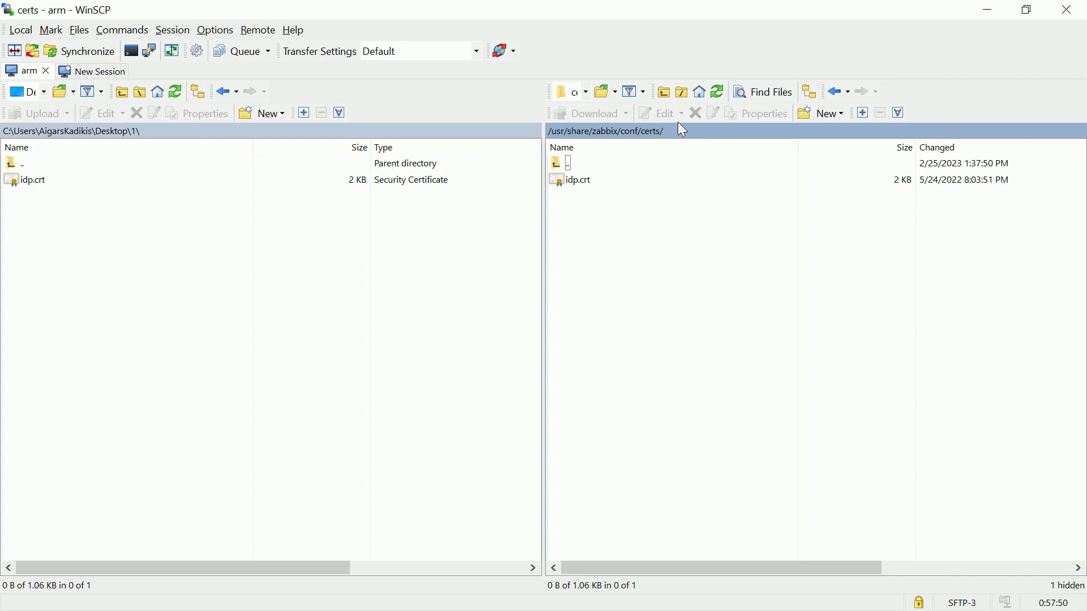
Examine the full path of the remote certs directory and dismiss the Open directory dialog without changing it
left_click(638, 131)
double_click(610, 180)
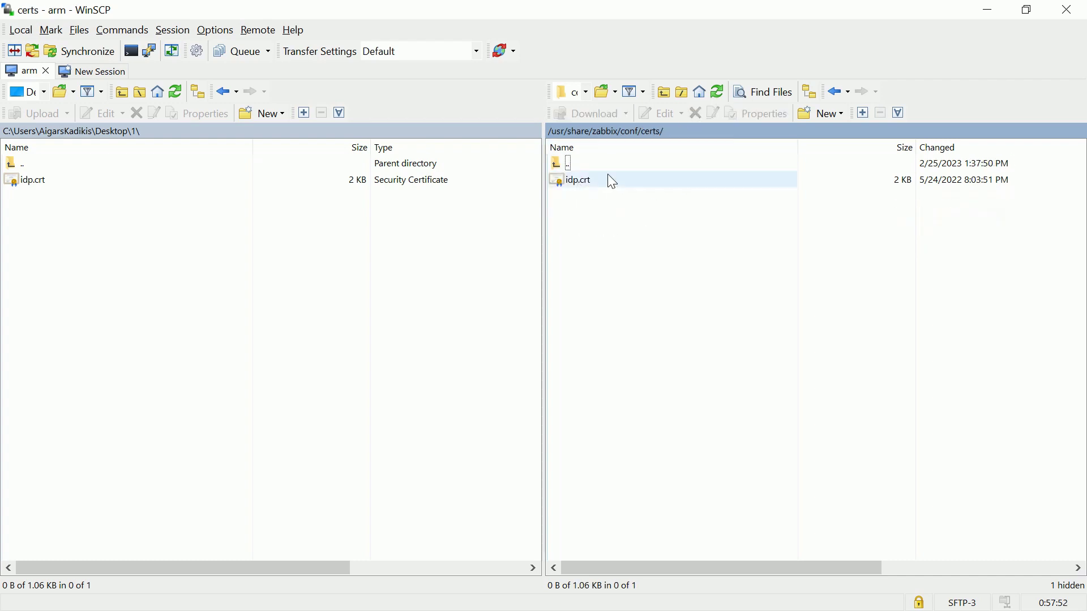
left_click(688, 130)
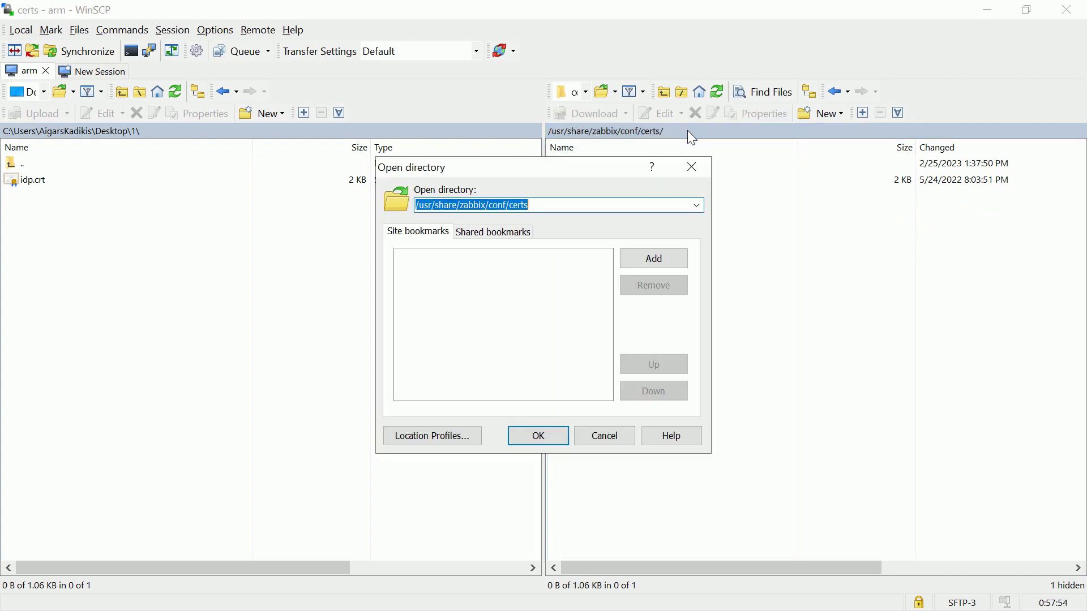
left_click(522, 204)
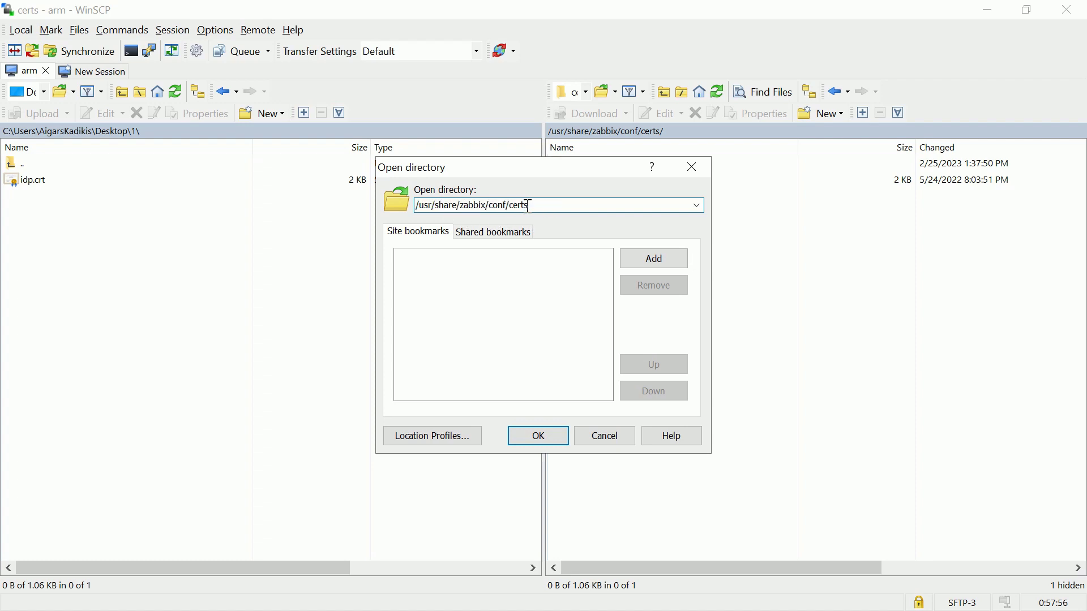
left_click_drag(530, 205, 396, 206)
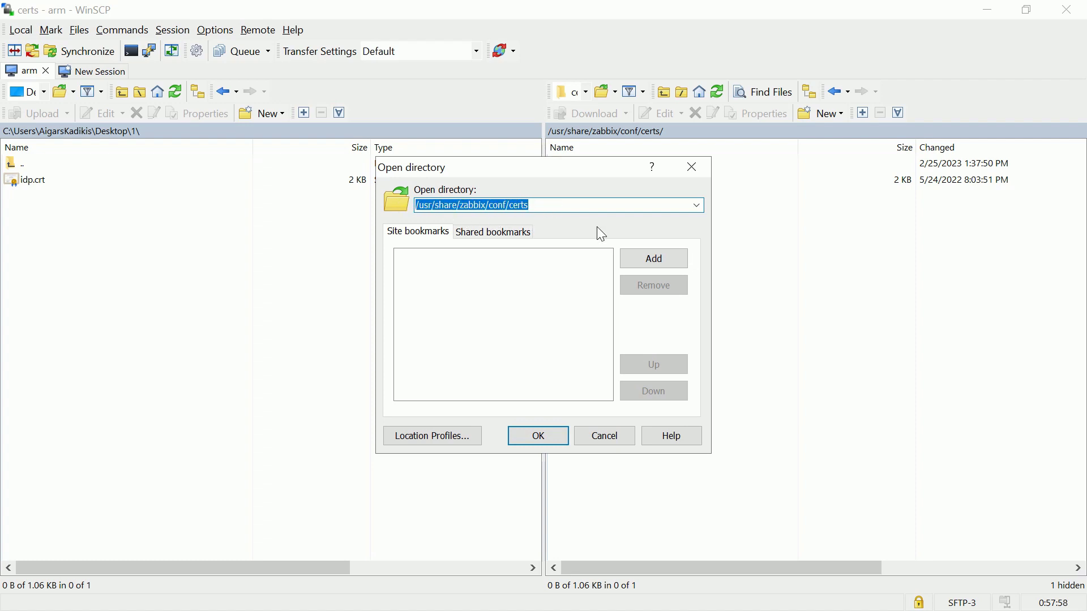
left_click(616, 433)
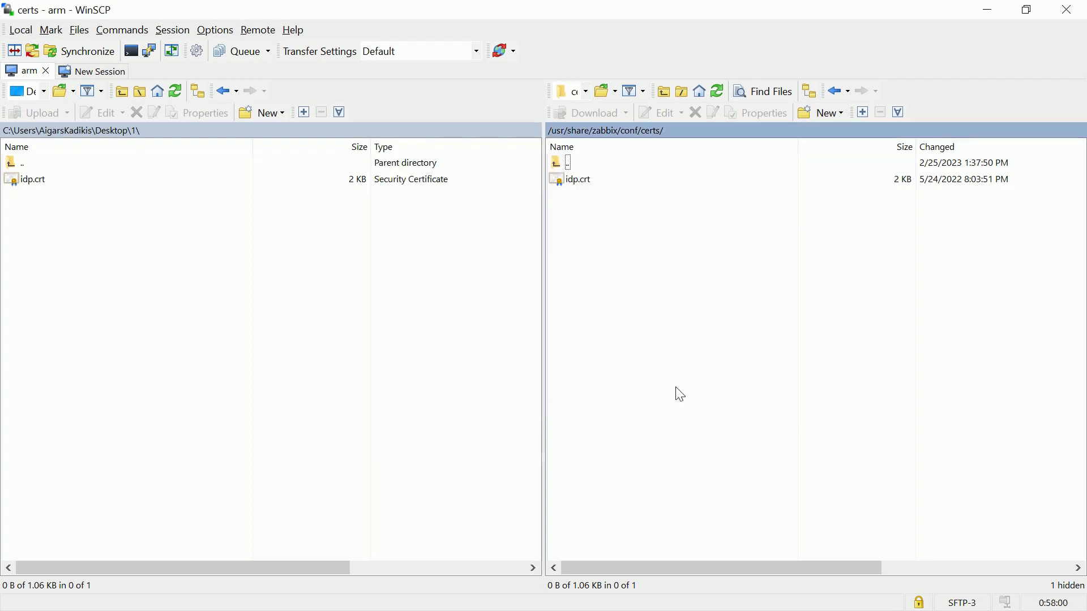
Go back up to /usr/share and open the server directory /usr/share/zabbix-5.0.34/ui/conf/certs
double_click(568, 165)
double_click(568, 165)
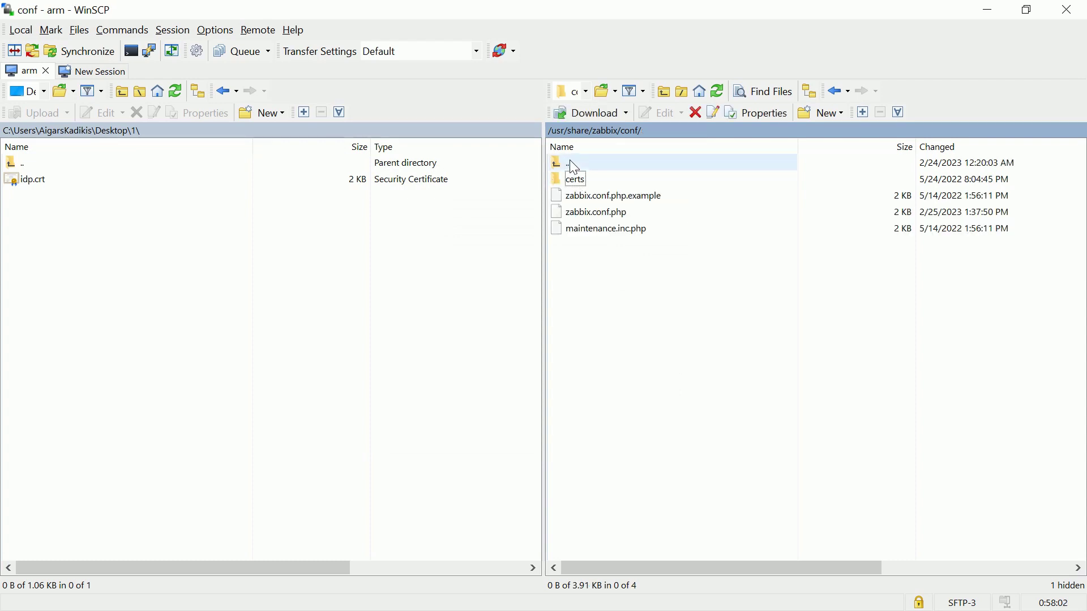
double_click(566, 163)
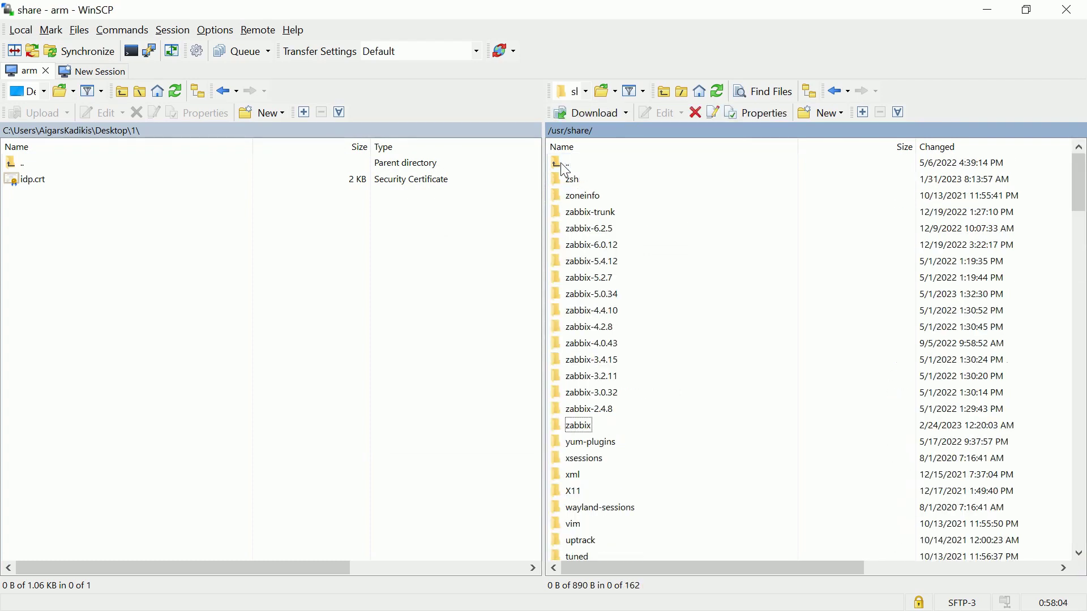
double_click(611, 295)
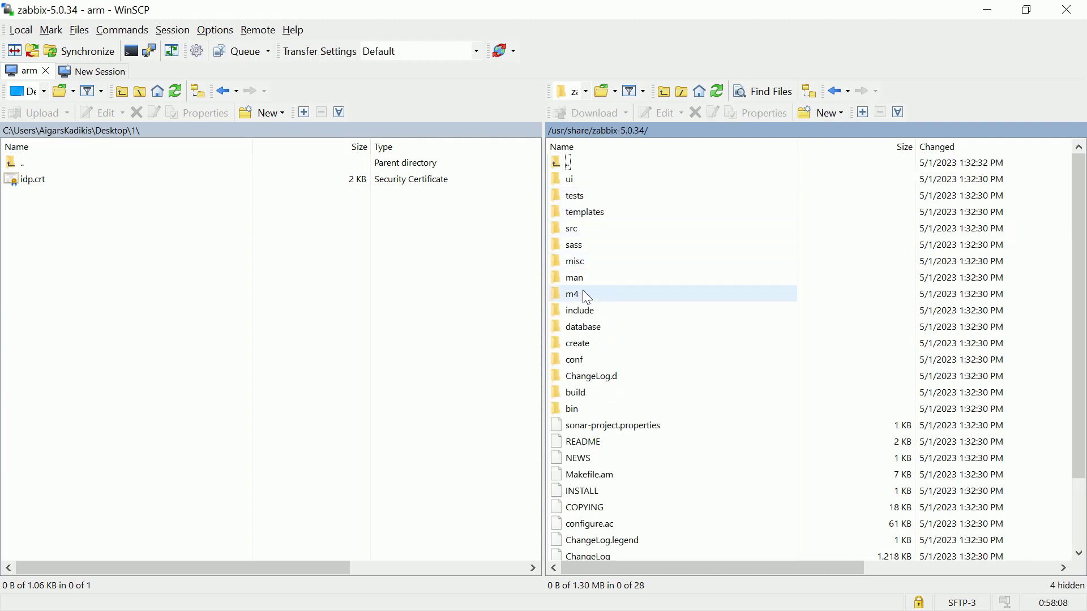
double_click(571, 180)
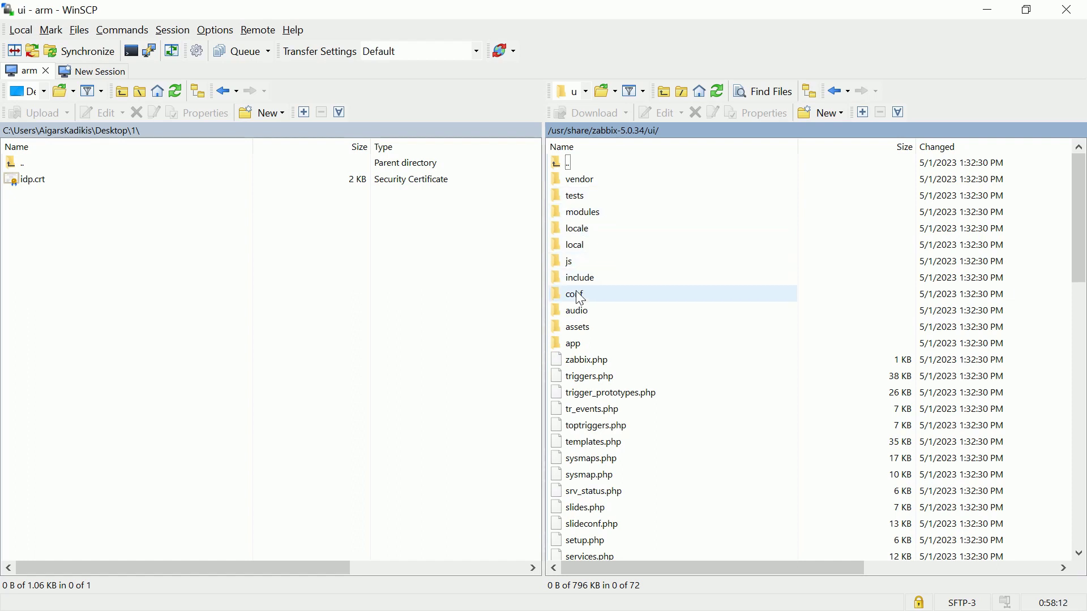
double_click(577, 294)
double_click(571, 180)
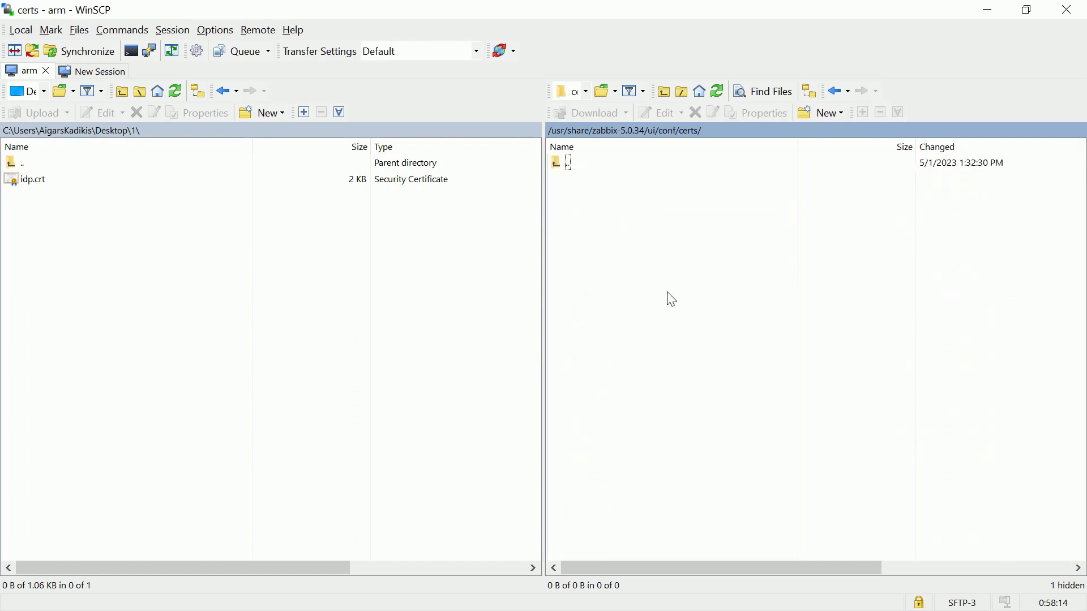
Upload the local idp.crt certificate to the server's /usr/share/zabbix-5.0.34/ui/conf/certs directory
left_click(32, 182)
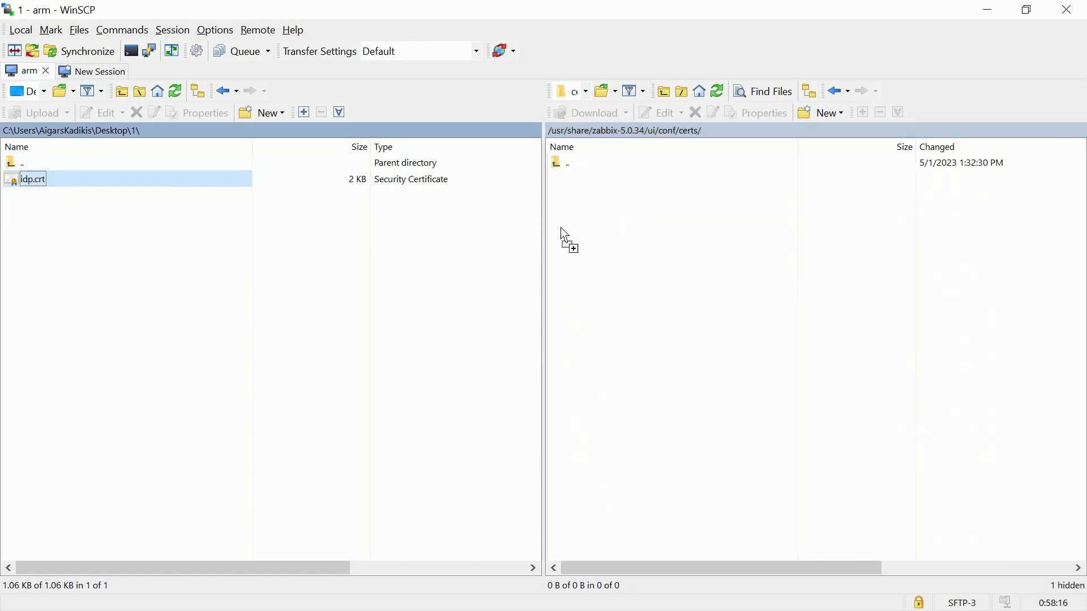
left_click_drag(666, 294, 666, 294)
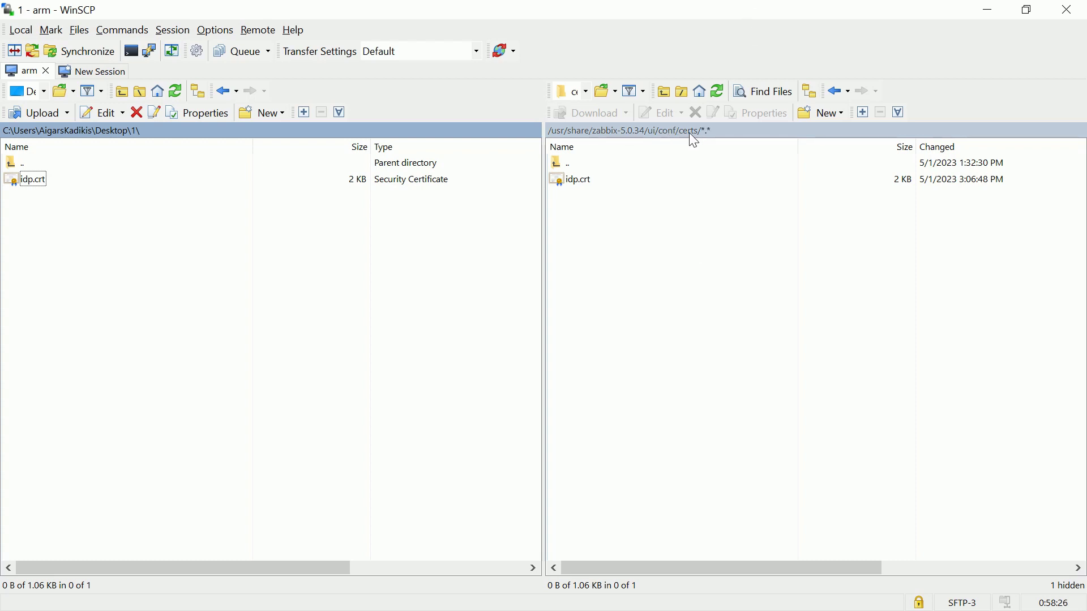
left_click(706, 139)
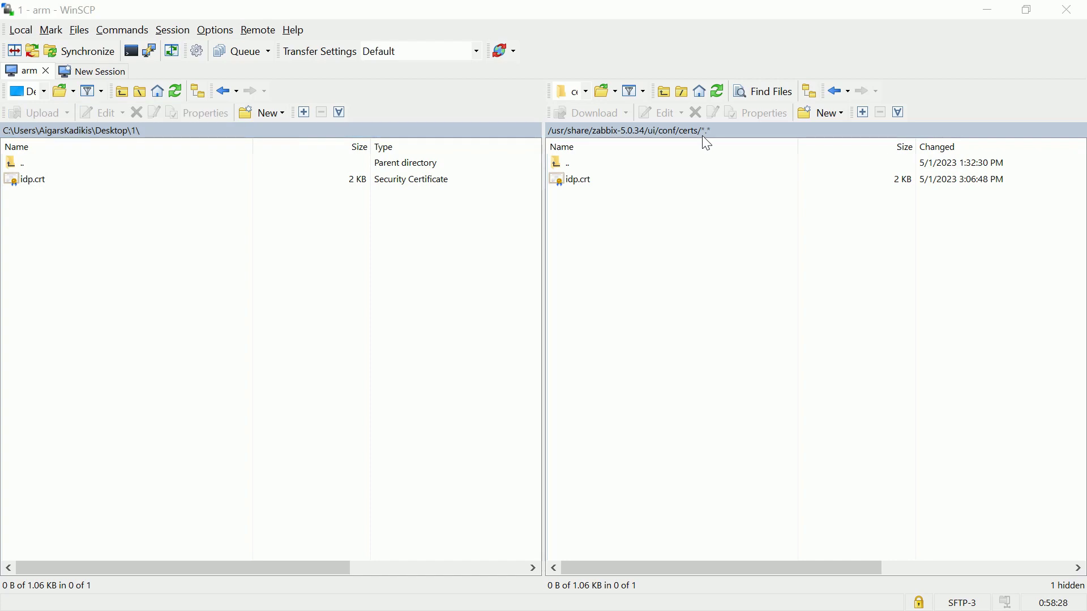
Switch back to the zabbix.conf.php.example source in Chrome and review the conf/certs/idp.crt path on line 46
key("alt+Tab")
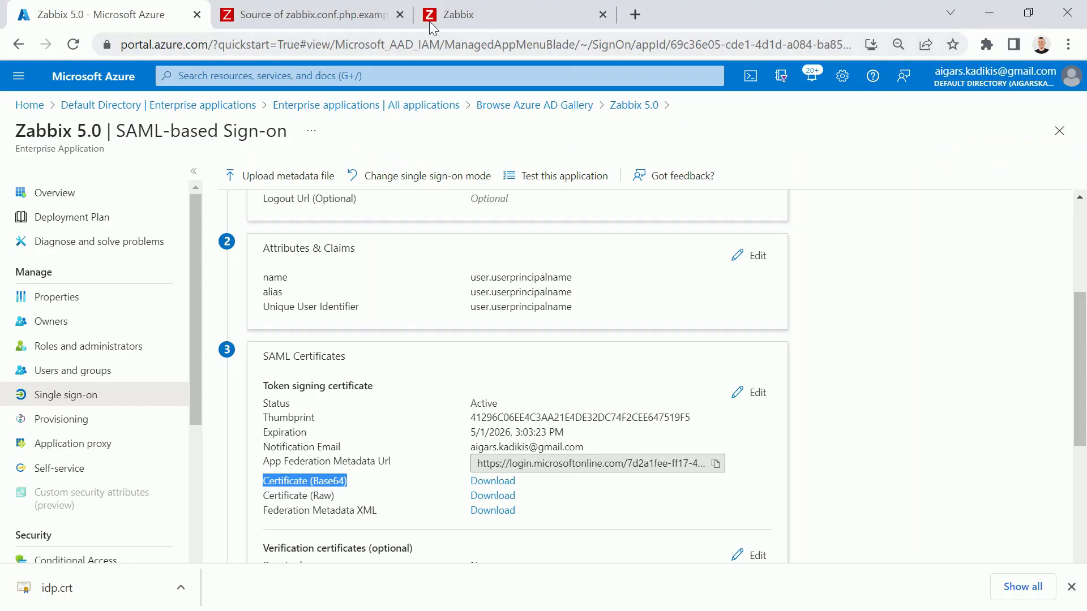
left_click(368, 17)
scroll(329, 396, "down", 1)
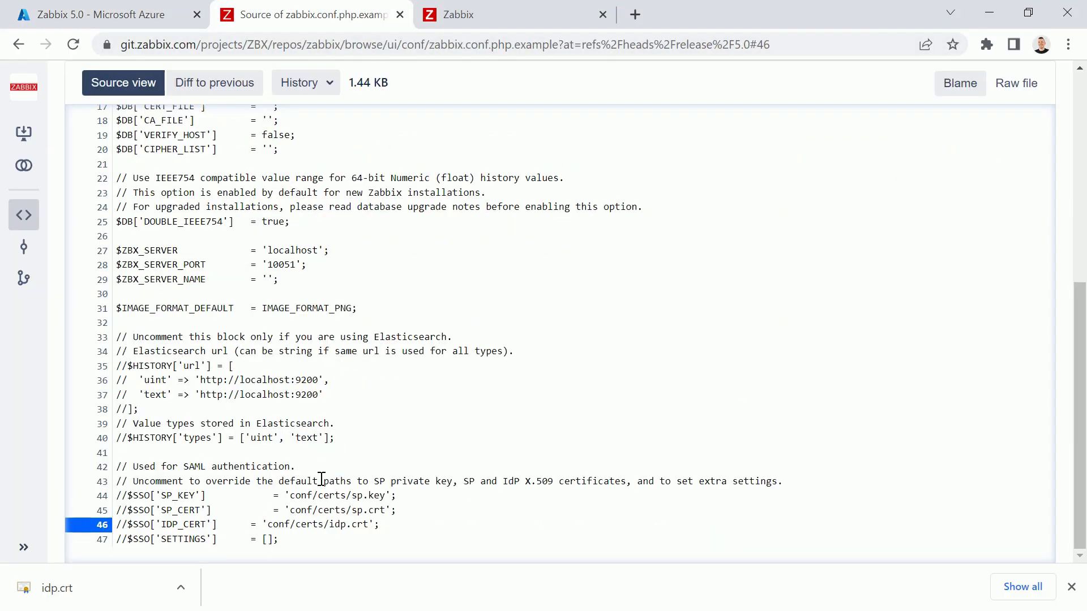
left_click_drag(267, 526, 368, 527)
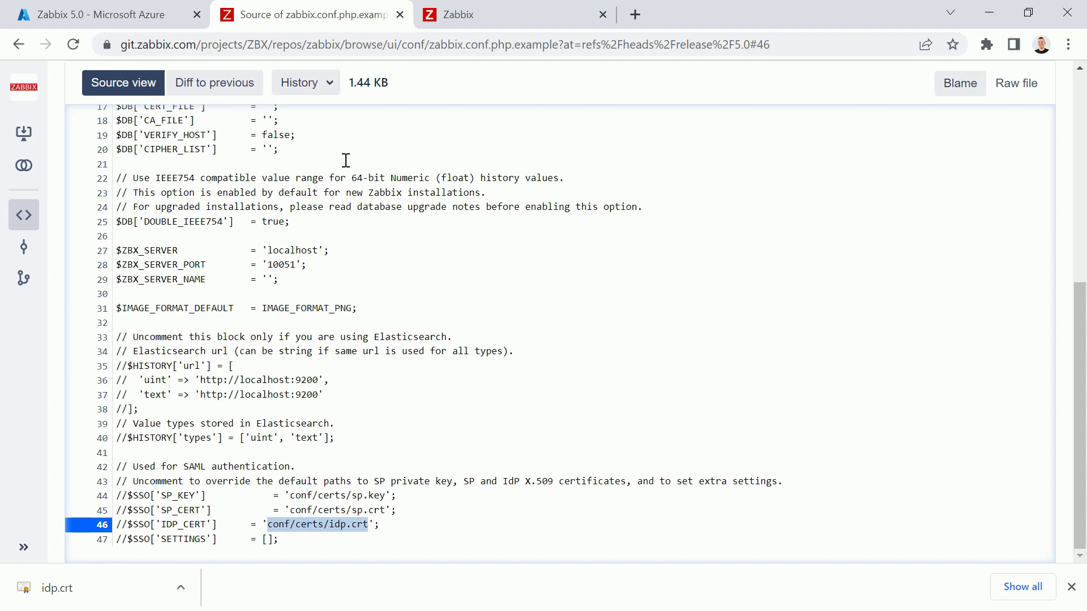
Return to the Azure SAML-based Sign-on page and locate the Login URL and Azure AD Identifier under Set up Zabbix 5.0
left_click(127, 16)
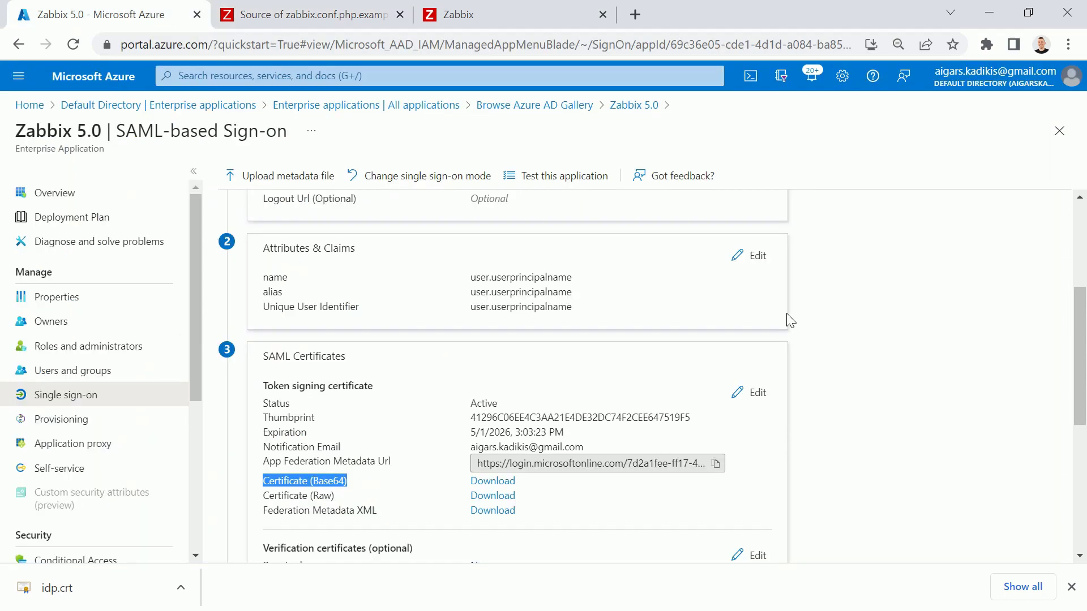
scroll(687, 303, "down", 5)
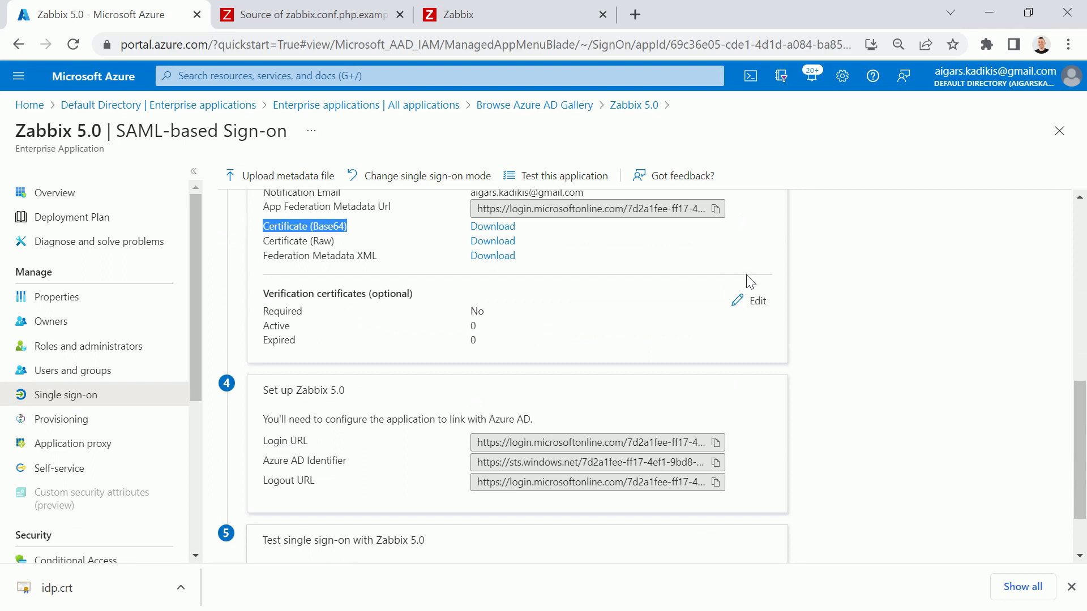
scroll(682, 280, "down", 2)
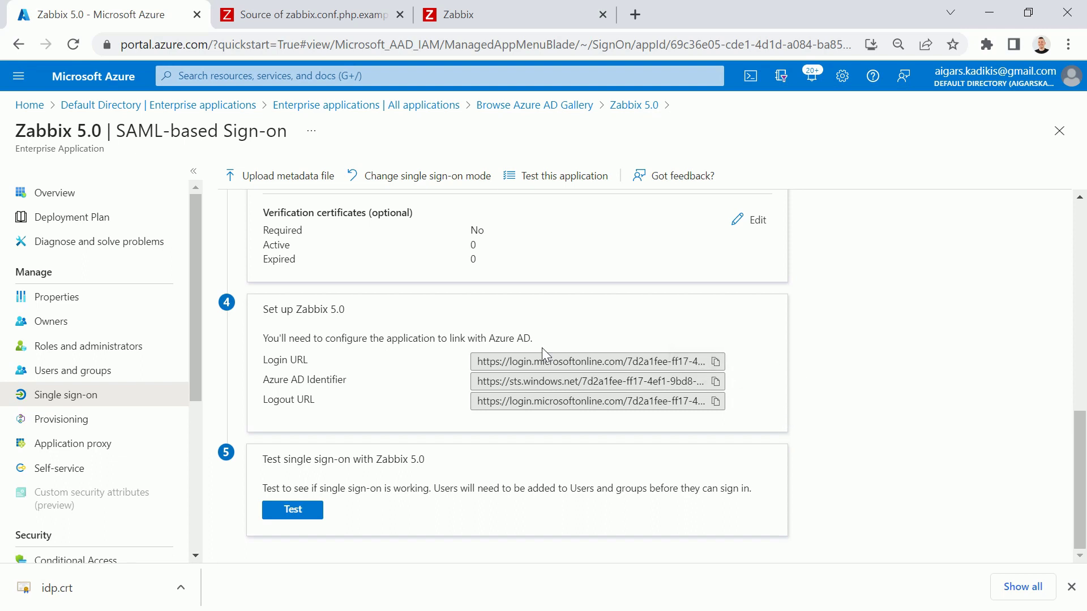
left_click_drag(264, 360, 358, 385)
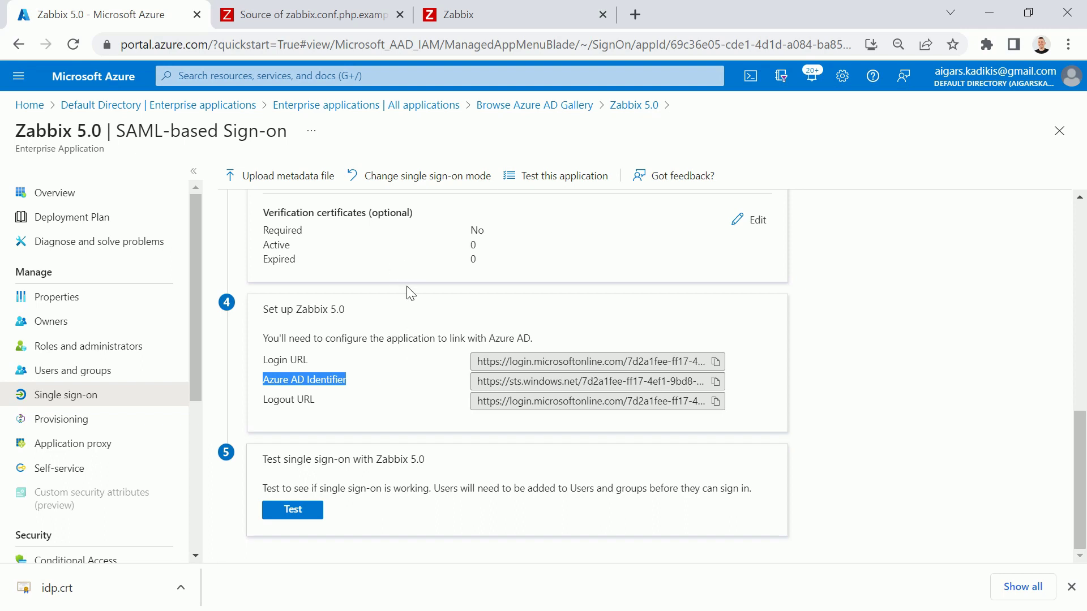
Switch to the Zabbix frontend, open the SAML settings under Administration's Authentication and enable SAML authentication
key("alt+Tab")
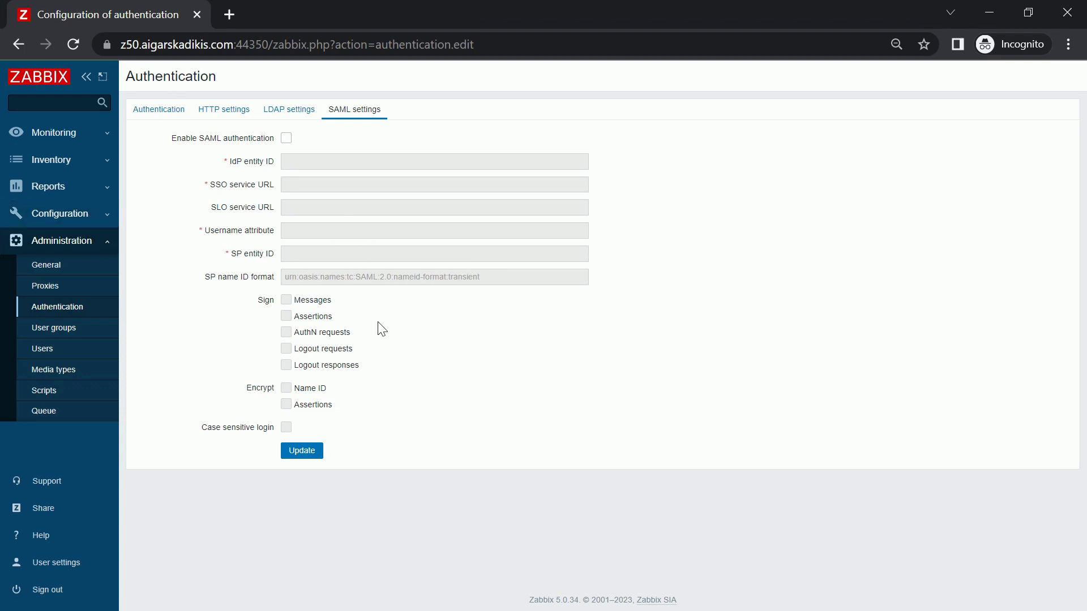
left_click_drag(557, 598, 571, 599)
left_click(56, 307)
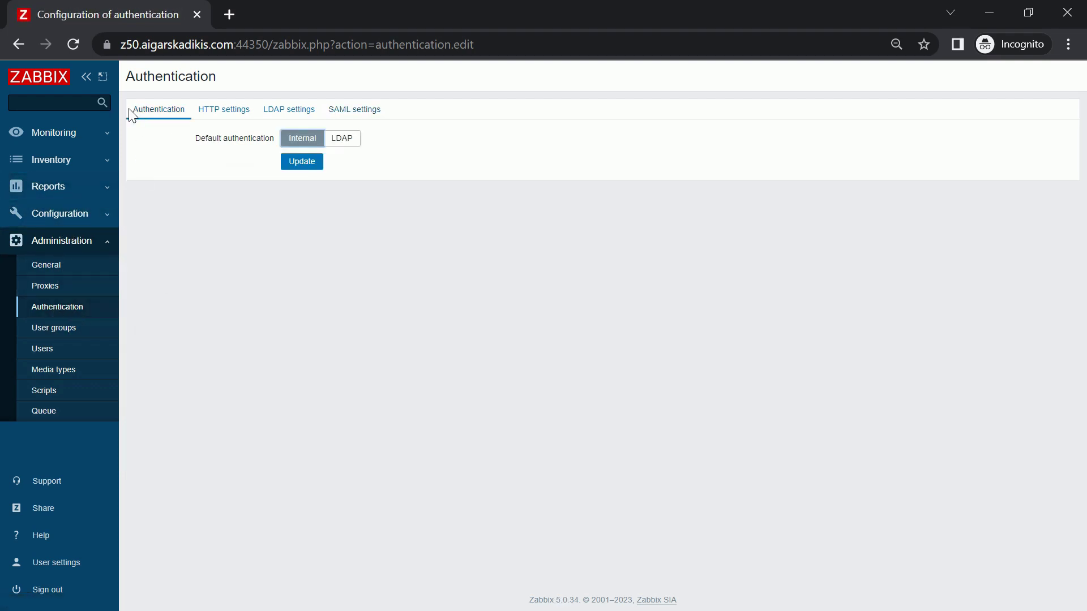
left_click(375, 112)
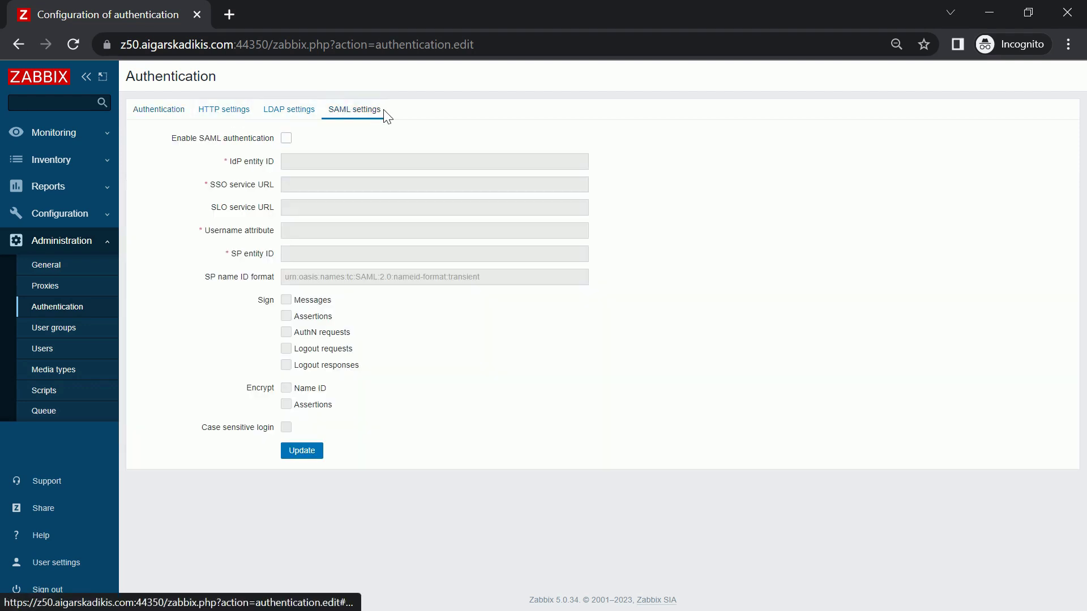
left_click(286, 138)
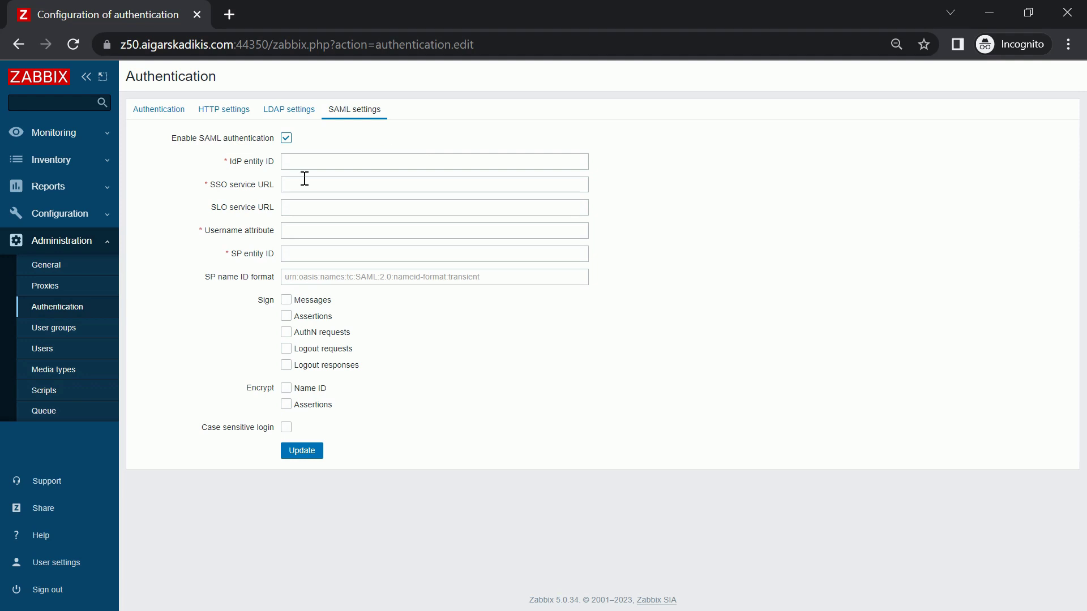
Switch to the Azure SAML-based Sign-on page and copy the Azure AD Identifier from the Set up Zabbix 5.0 section
left_click_drag(230, 163, 282, 165)
left_click_drag(205, 233, 242, 239)
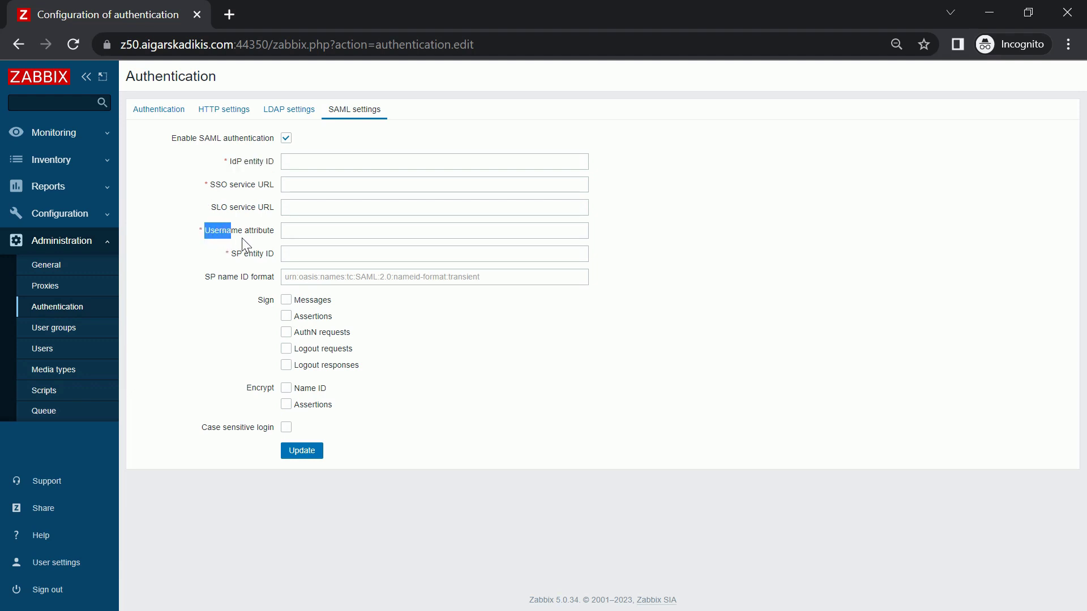
left_click(302, 164)
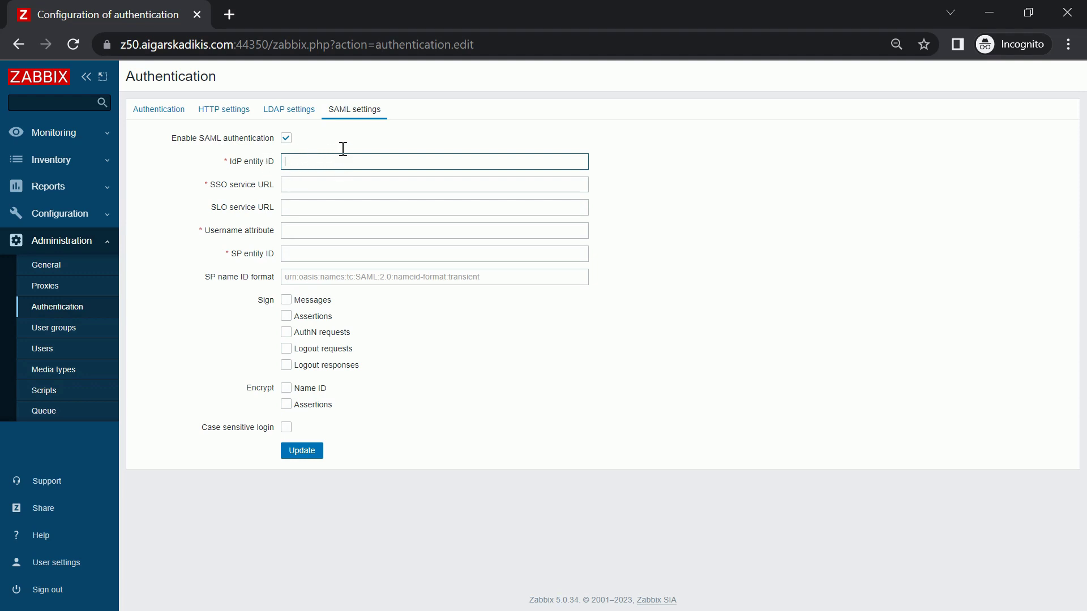
key("alt+Tab")
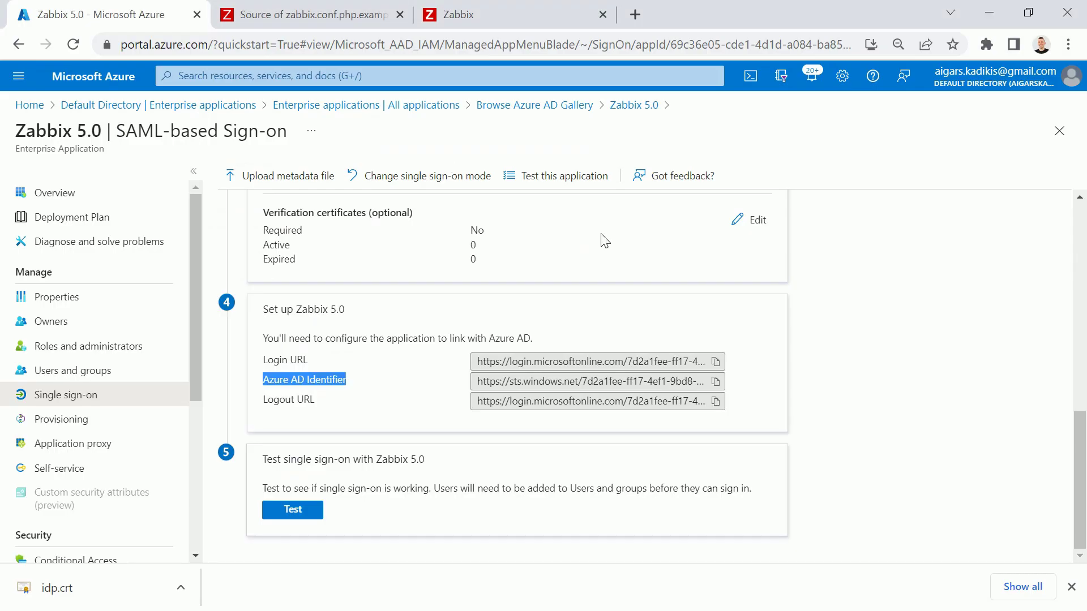
left_click(905, 378)
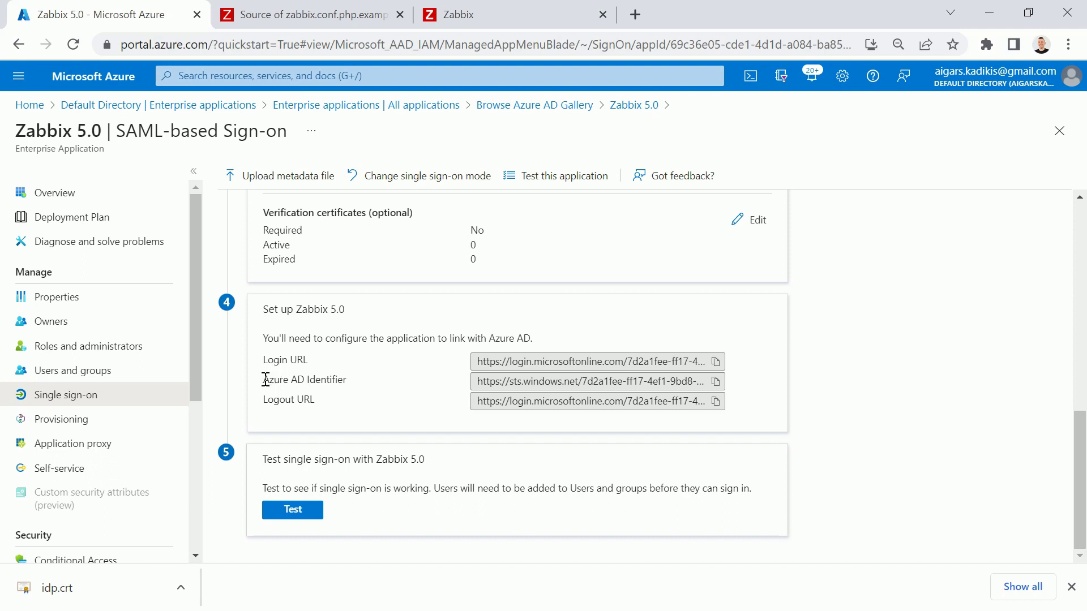
left_click_drag(264, 381, 347, 382)
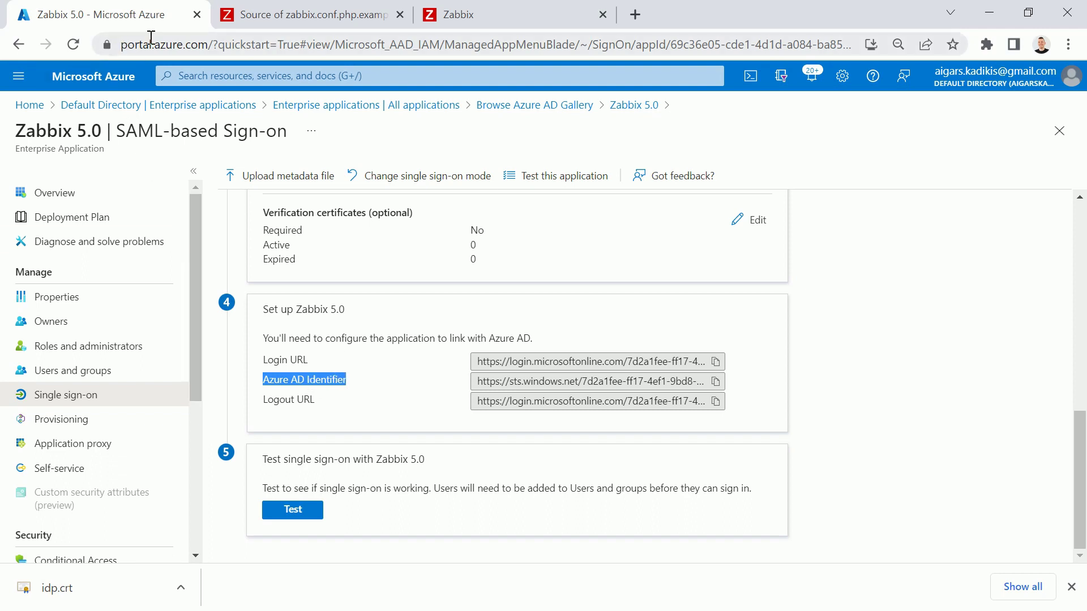
left_click_drag(211, 44, 120, 44)
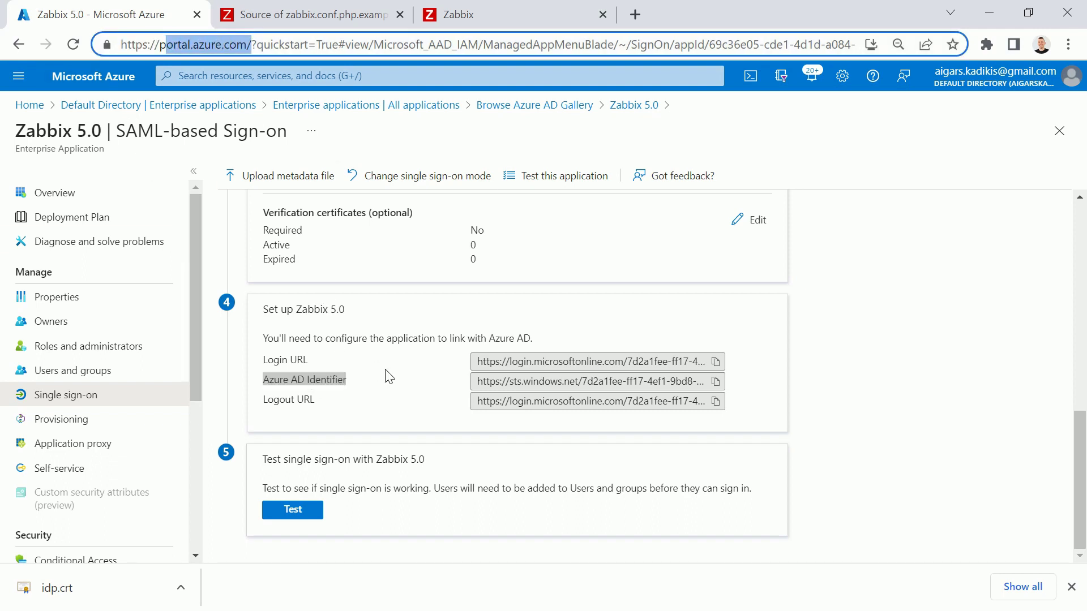
left_click(349, 389)
left_click_drag(347, 384, 294, 381)
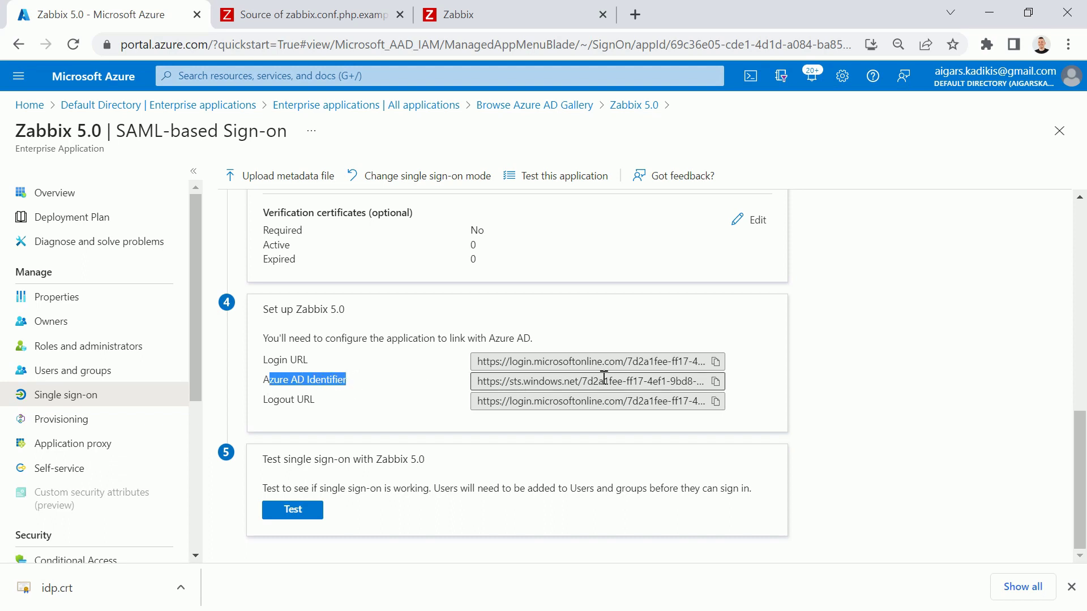
left_click(717, 384)
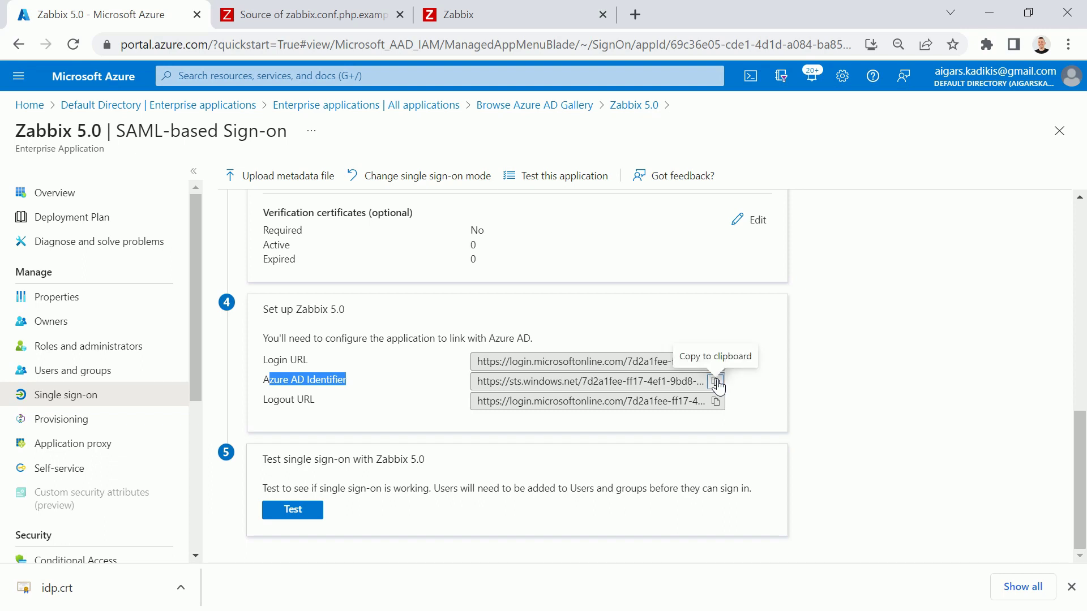
left_click(716, 383)
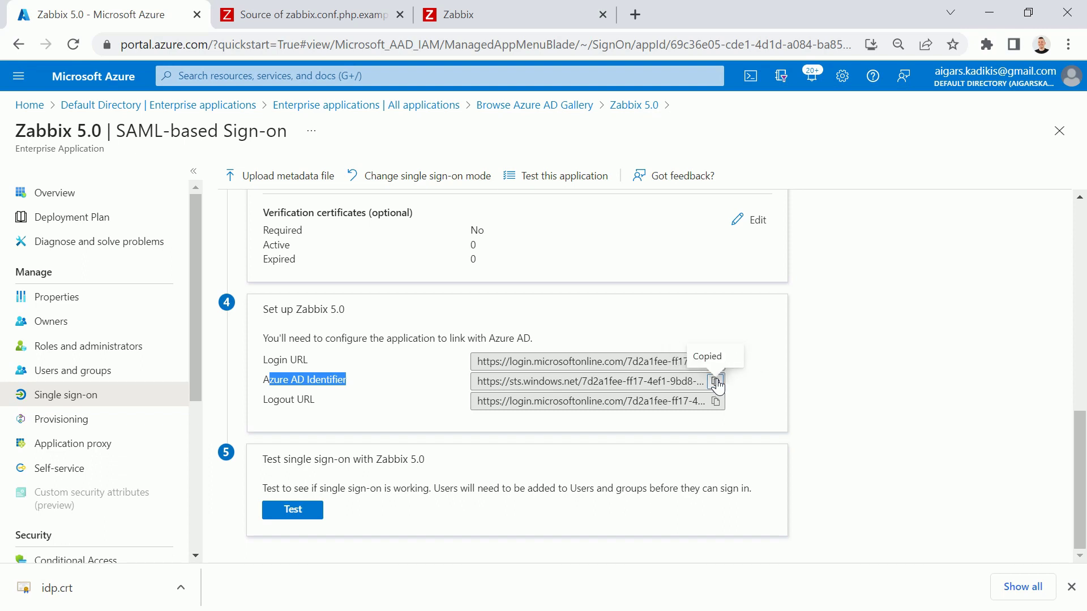
Return to the Zabbix SAML settings and paste the Azure AD Identifier as the IdP entity ID
key("alt+Tab")
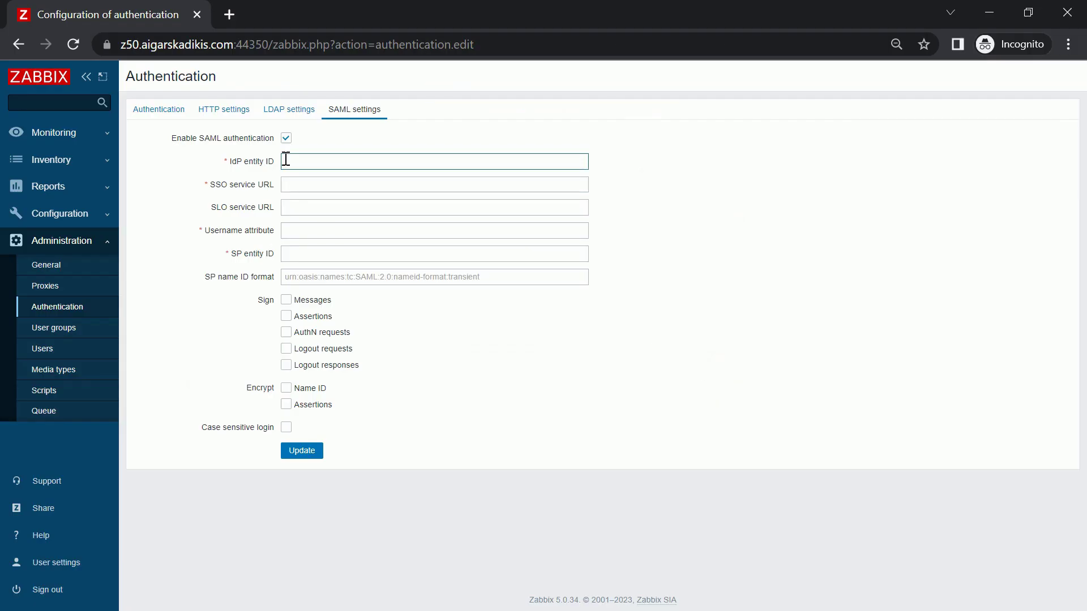
right_click(298, 162)
left_click(391, 296)
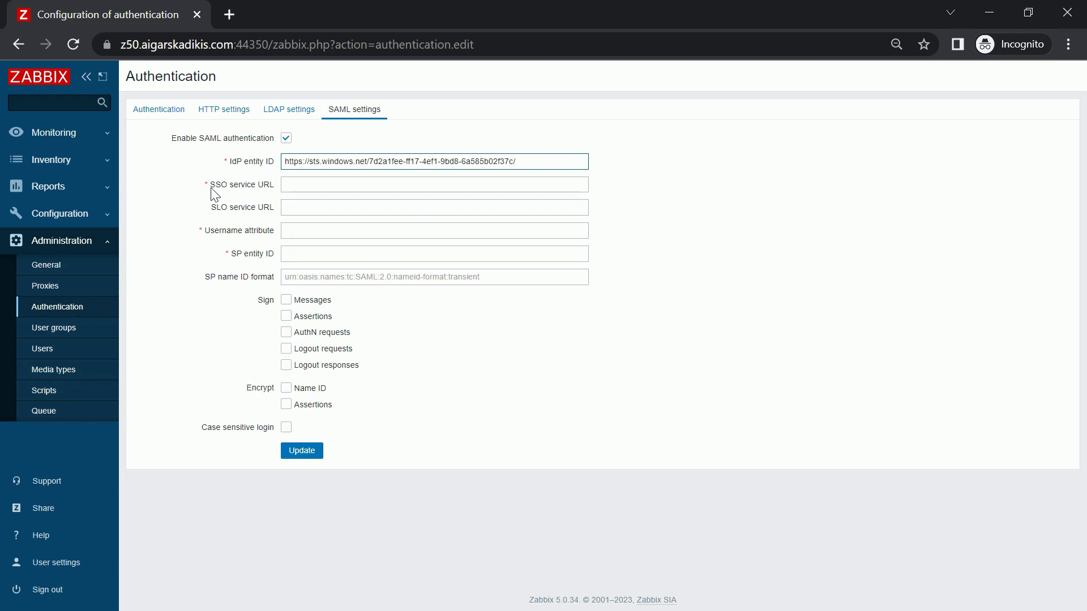
Switch to the Azure SAML-based Sign-on page and copy the Login URL for use as the SSO service URL
left_click(296, 184)
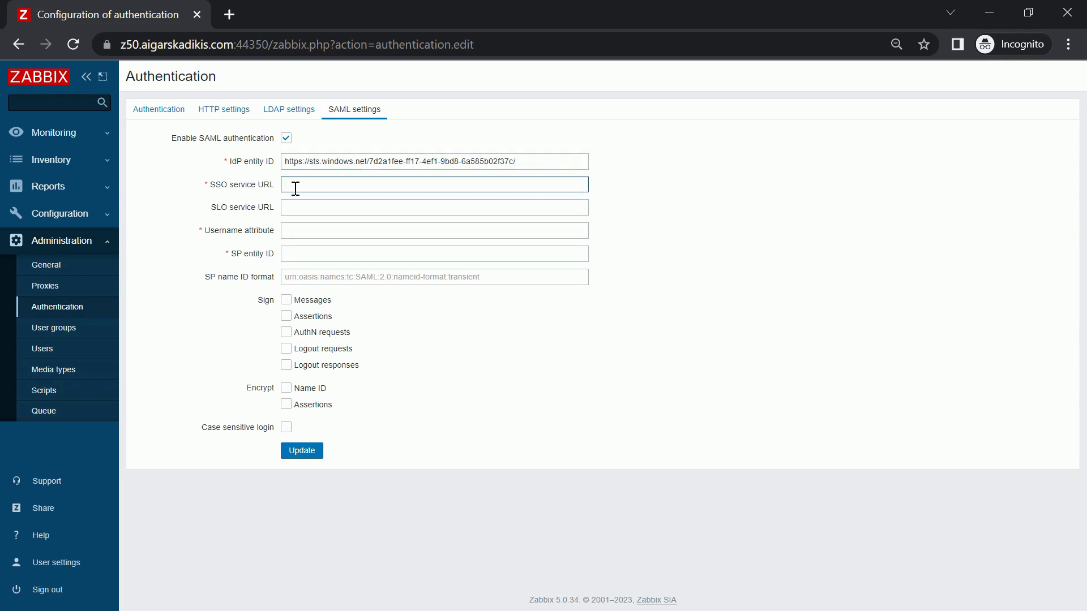
left_click_drag(273, 189, 213, 186)
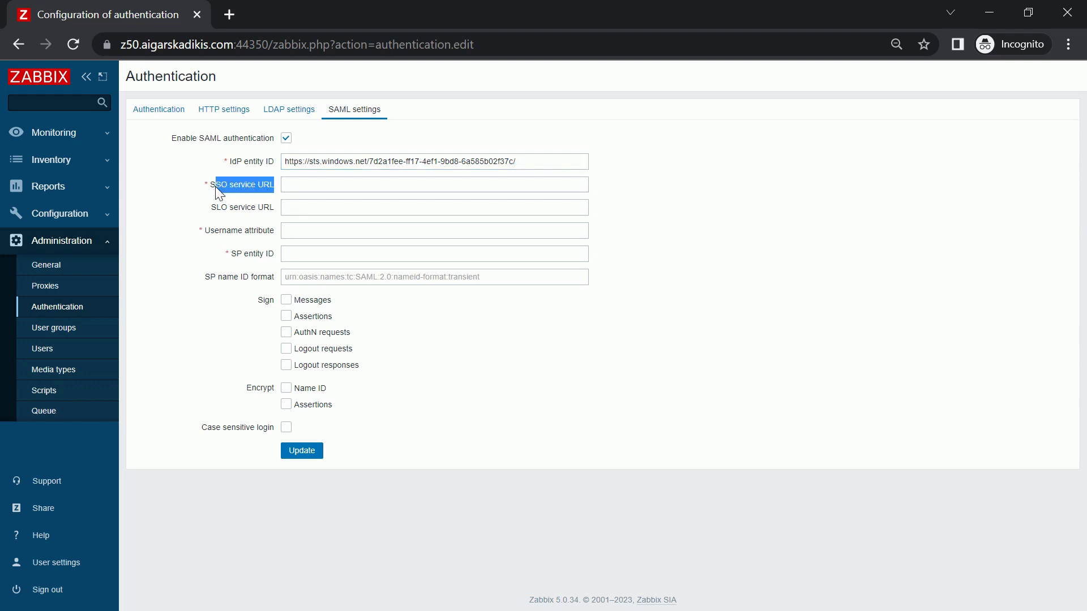
left_click(312, 186)
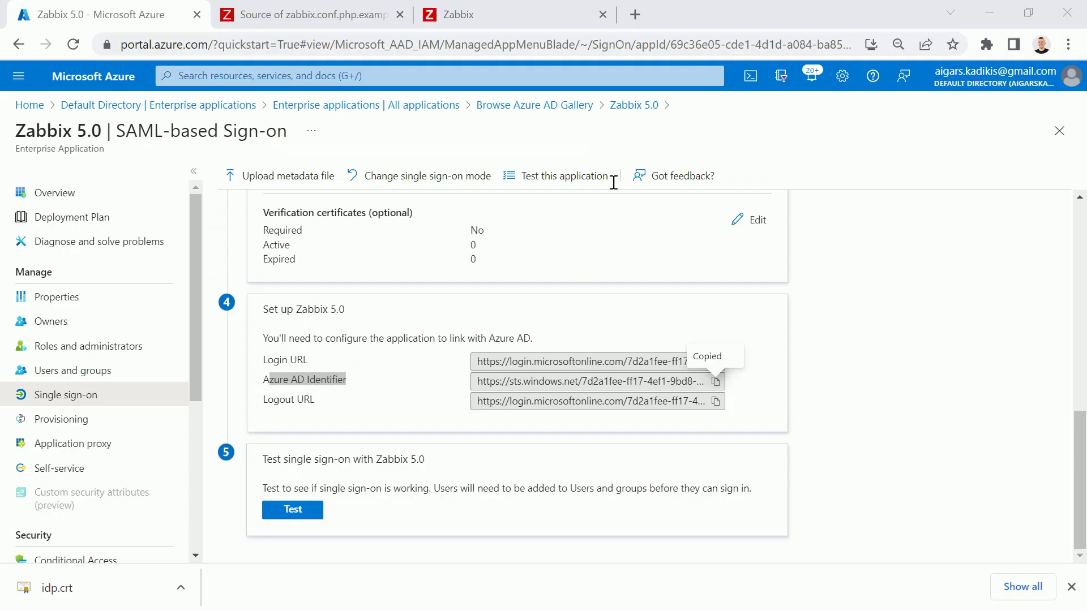
left_click(950, 291)
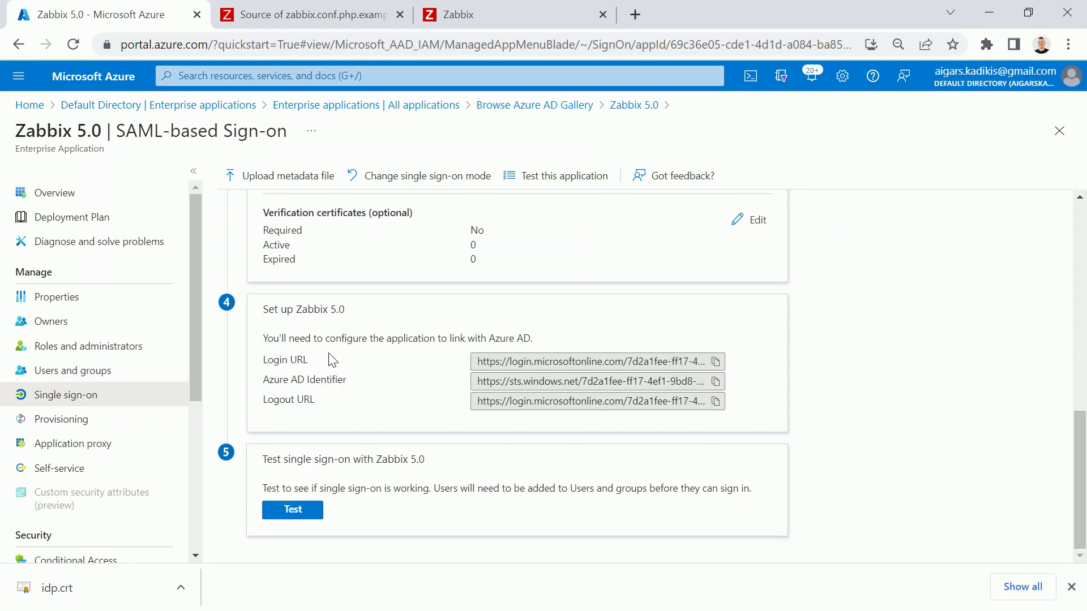
left_click_drag(311, 365, 262, 361)
left_click(762, 346)
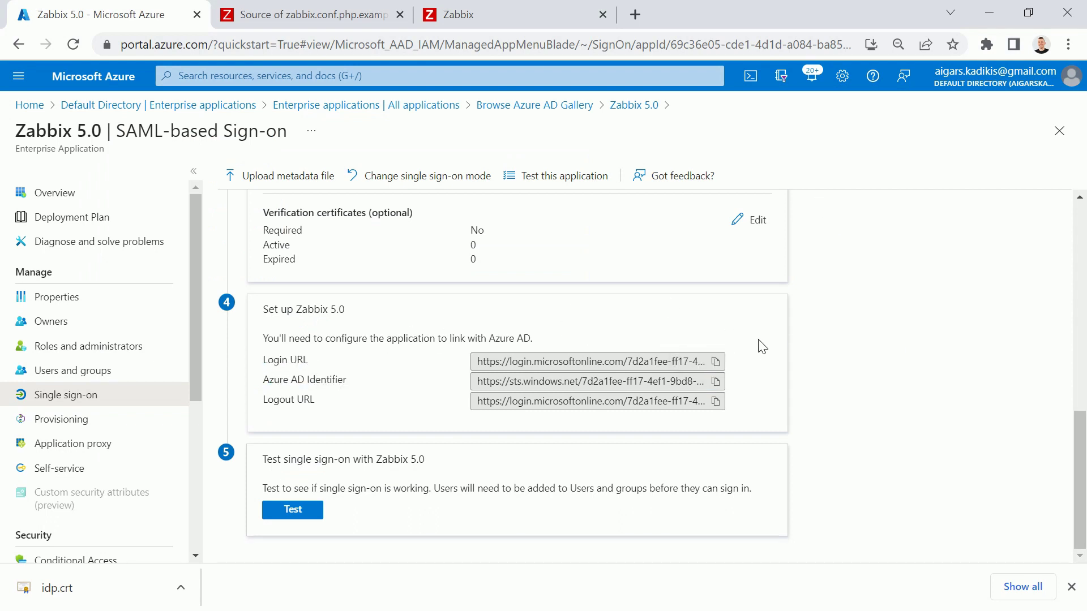
left_click(716, 365)
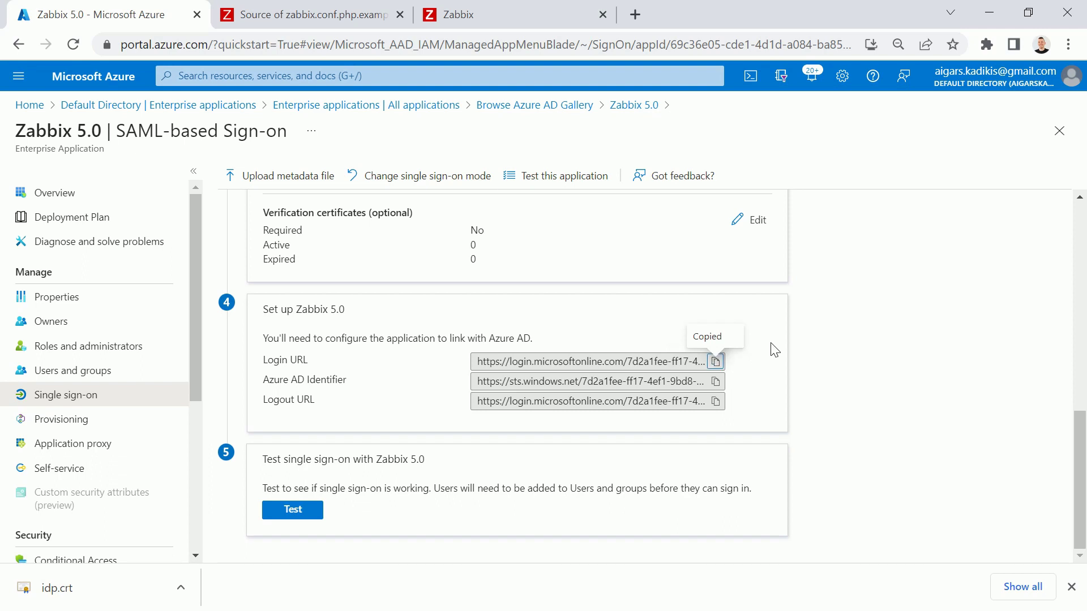
Return to the Zabbix SAML settings, paste the Login URL as the SSO service URL and set the Username attribute to alias
key("alt+Tab")
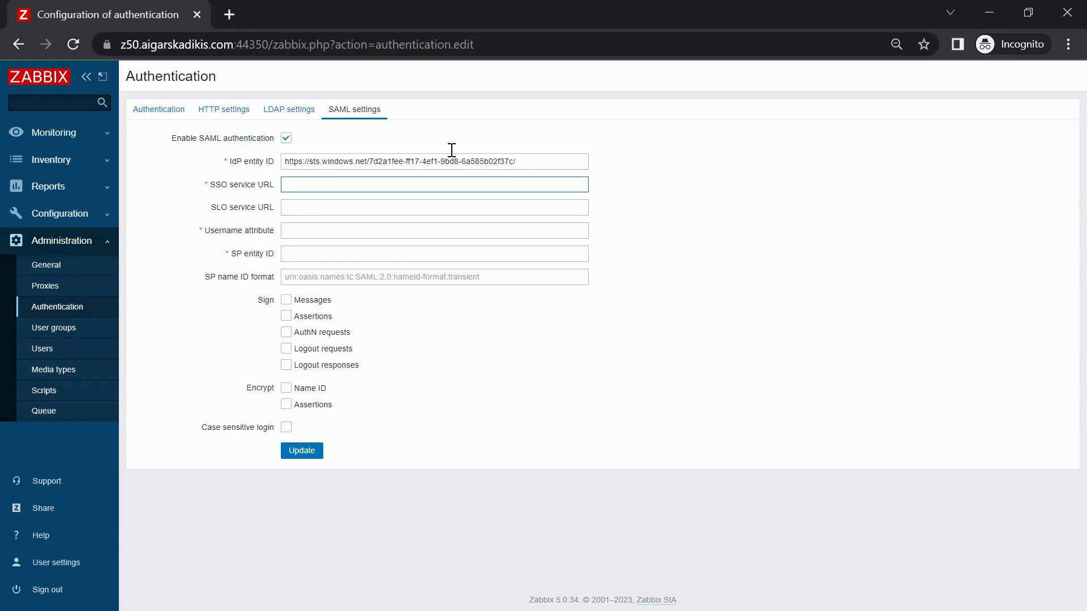
right_click(303, 189)
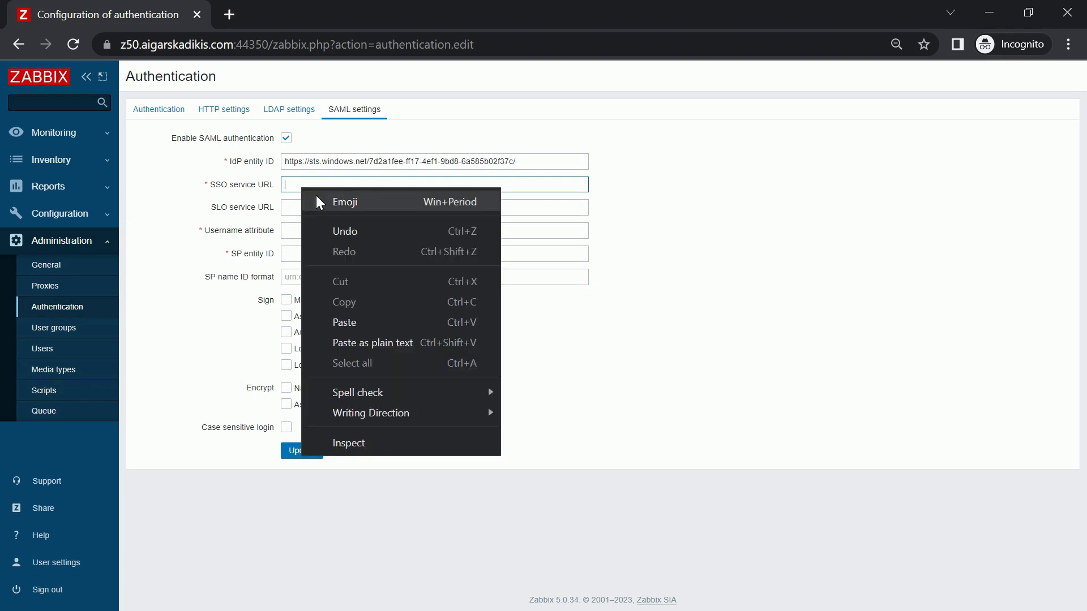
left_click(400, 339)
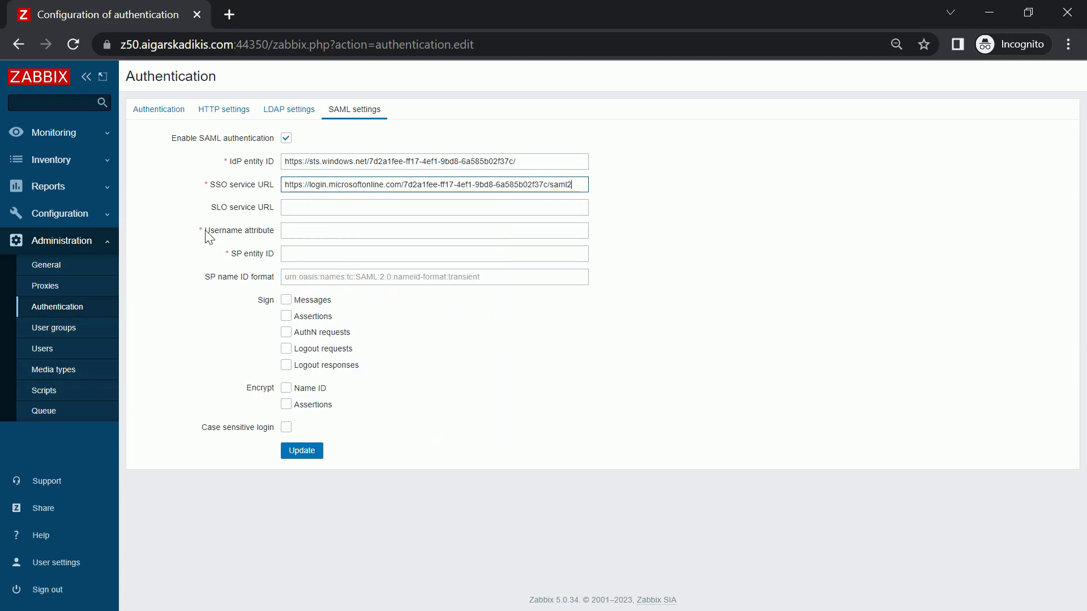
left_click_drag(204, 232, 299, 232)
left_click(299, 233)
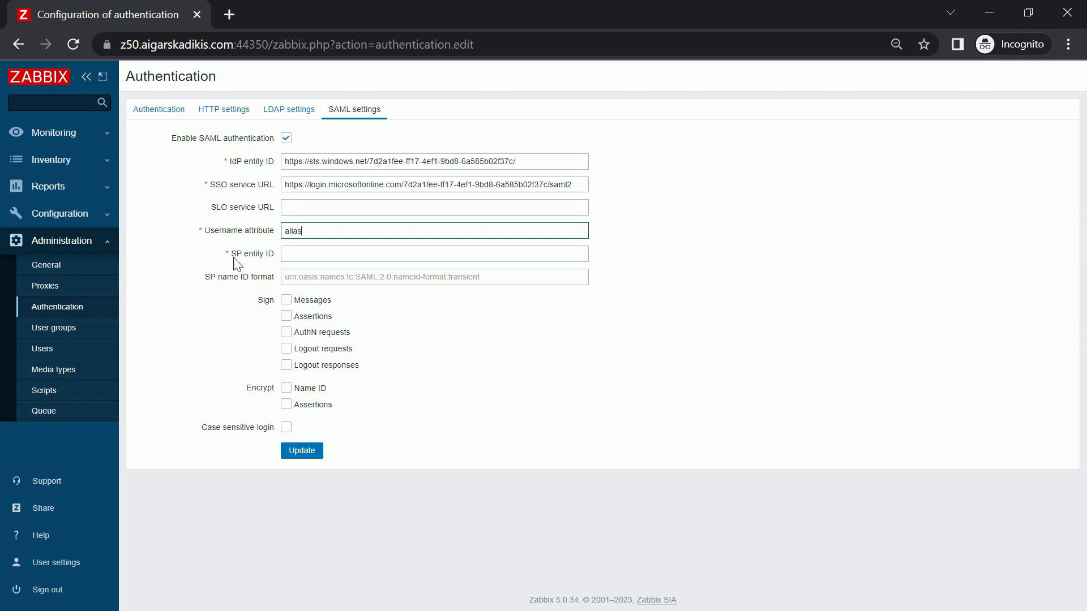
Set the SP entity ID to the frontend's host name copied from the page address, without protocol or port
left_click_drag(230, 255, 278, 257)
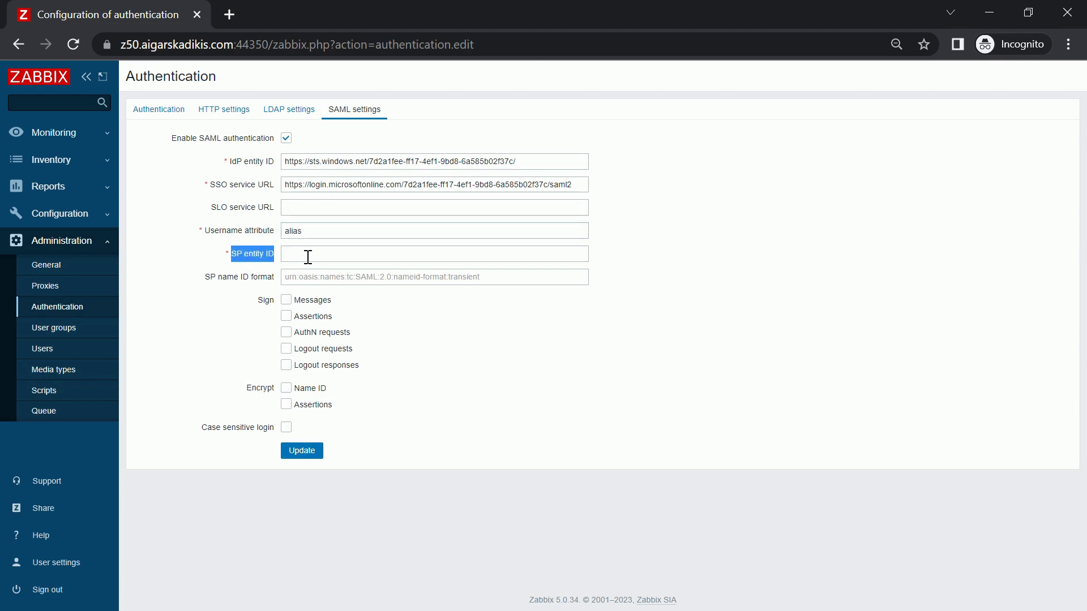
left_click(305, 253)
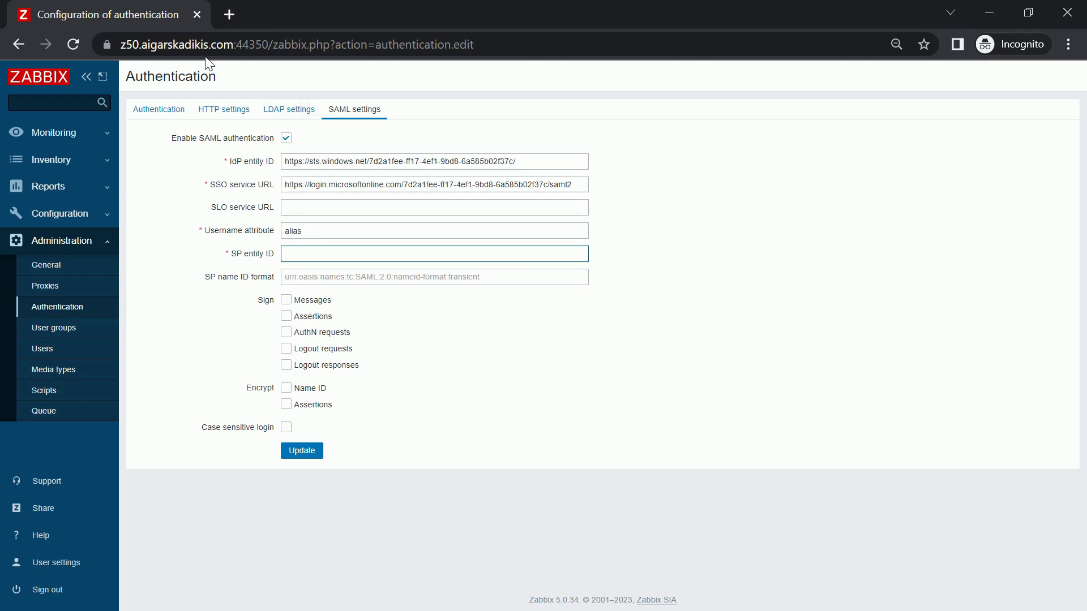
left_click(232, 43)
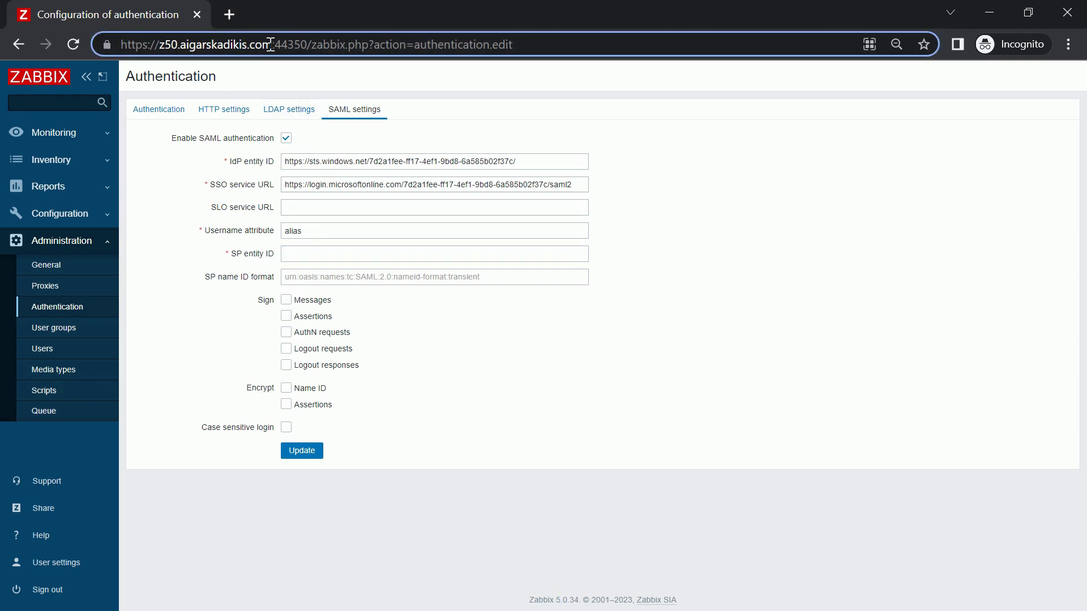
left_click_drag(270, 44, 160, 44)
right_click(178, 45)
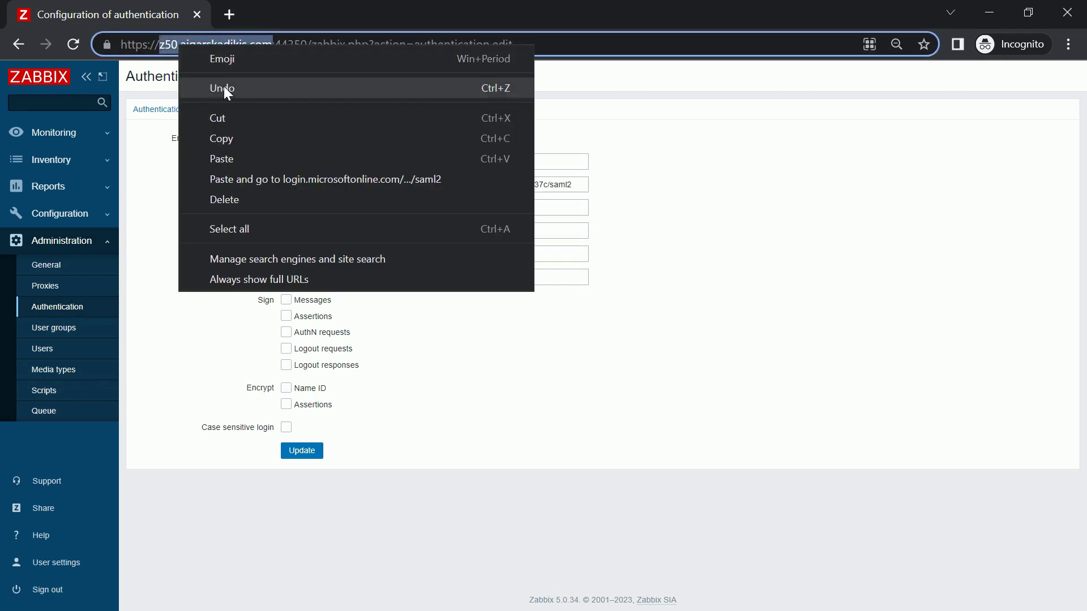
left_click(229, 138)
left_click(287, 252)
right_click(285, 251)
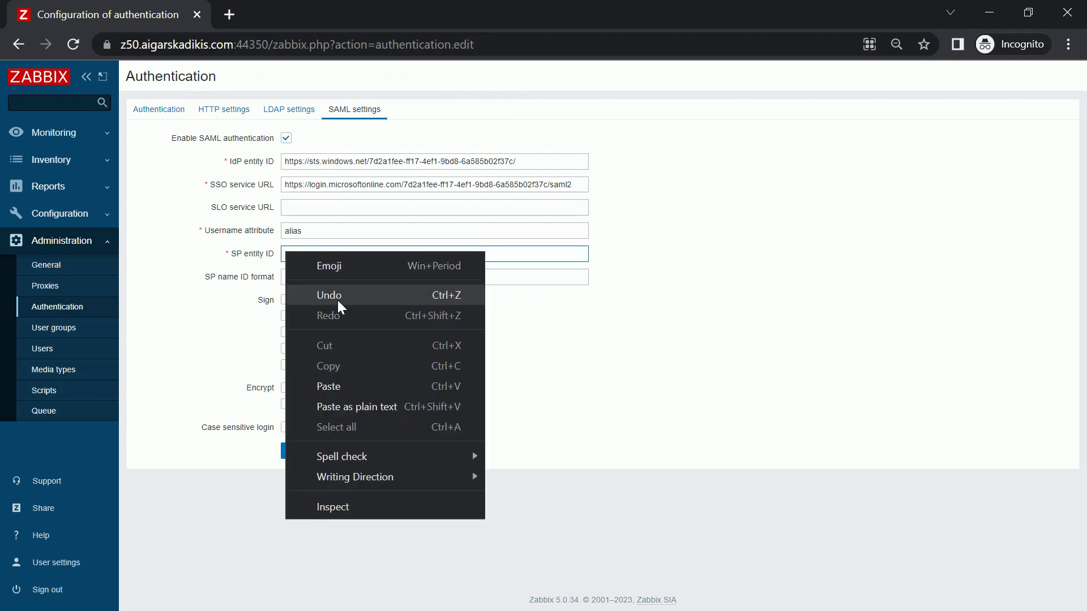
left_click(343, 382)
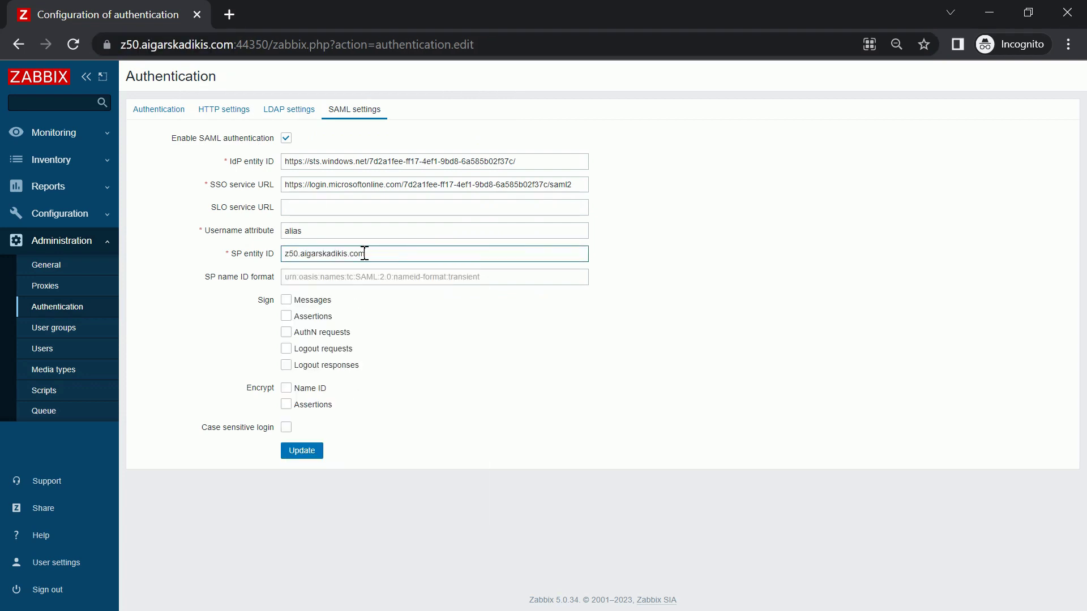
Compare the SP entity ID with the Identifier (Entity ID) in Azure's Basic SAML Configuration and return to the Zabbix SAML settings
left_click_drag(365, 253, 284, 253)
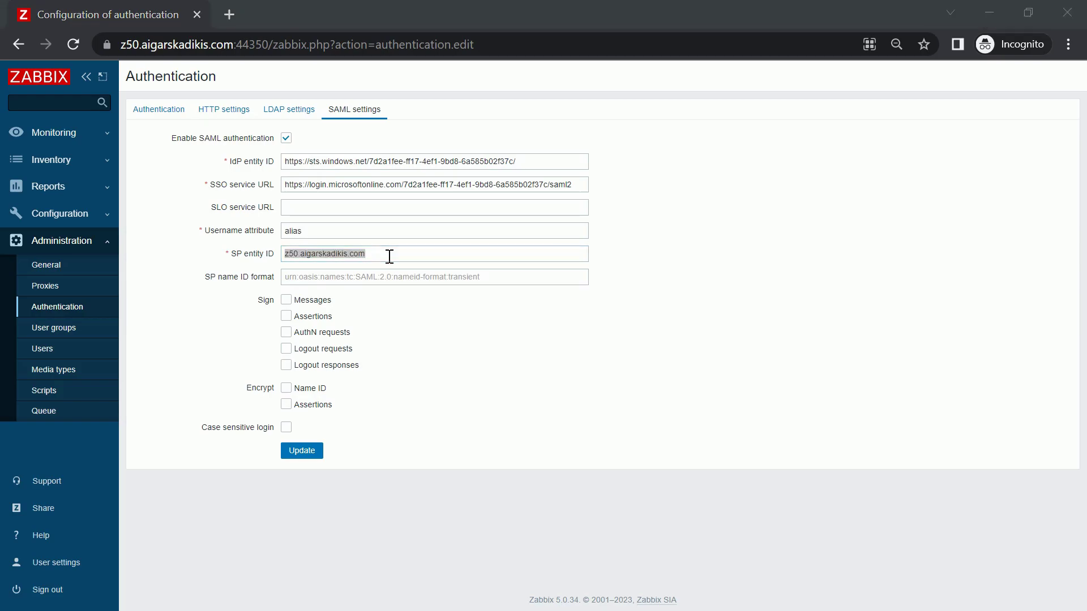
key("alt+Tab")
scroll(733, 396, "up", 6)
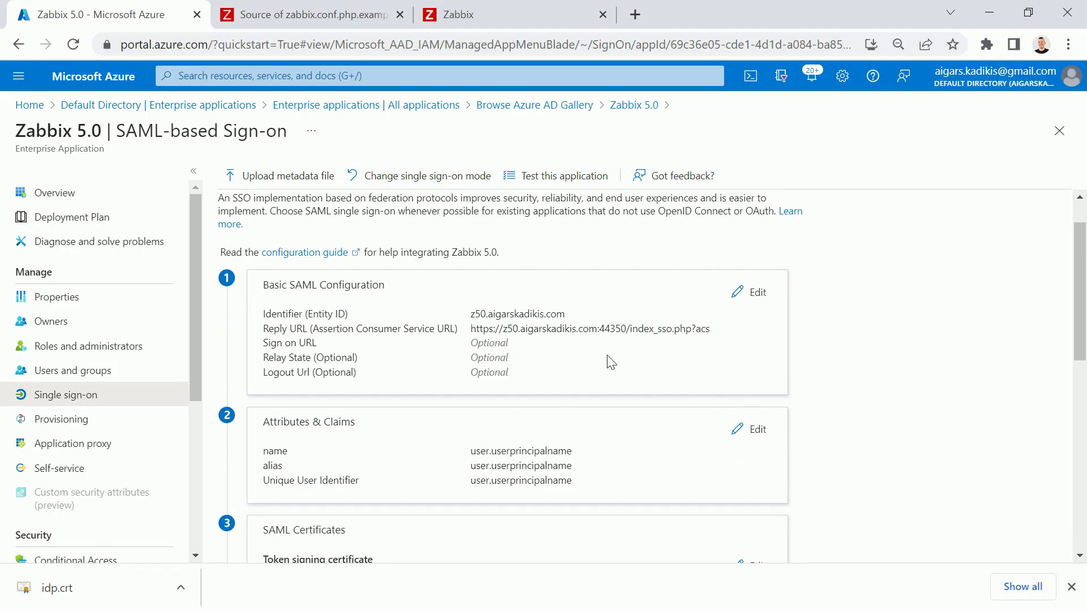
left_click_drag(266, 314, 371, 311)
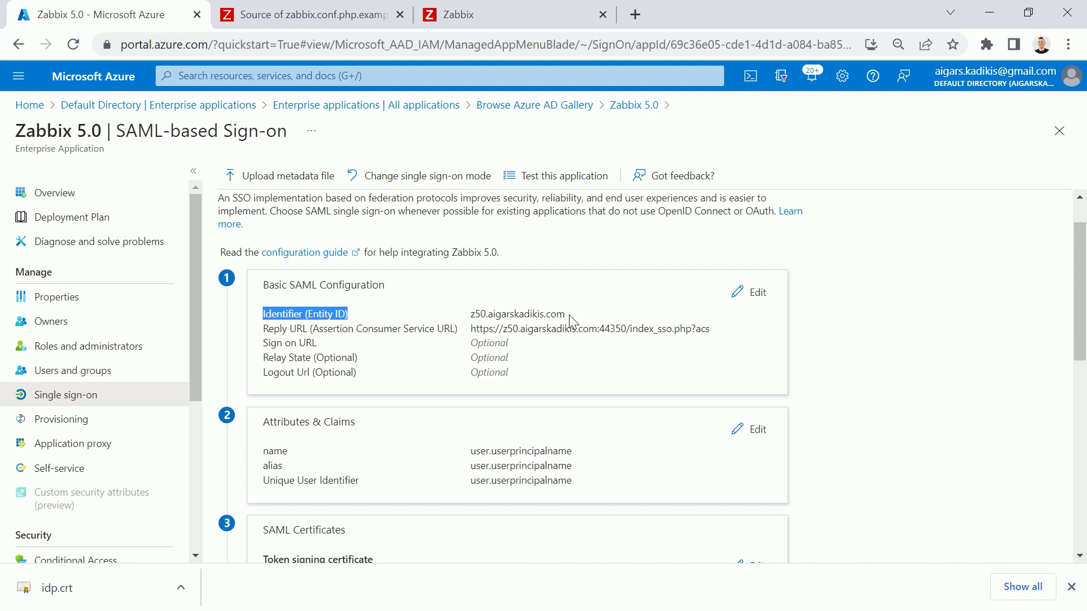
left_click_drag(569, 314, 493, 318)
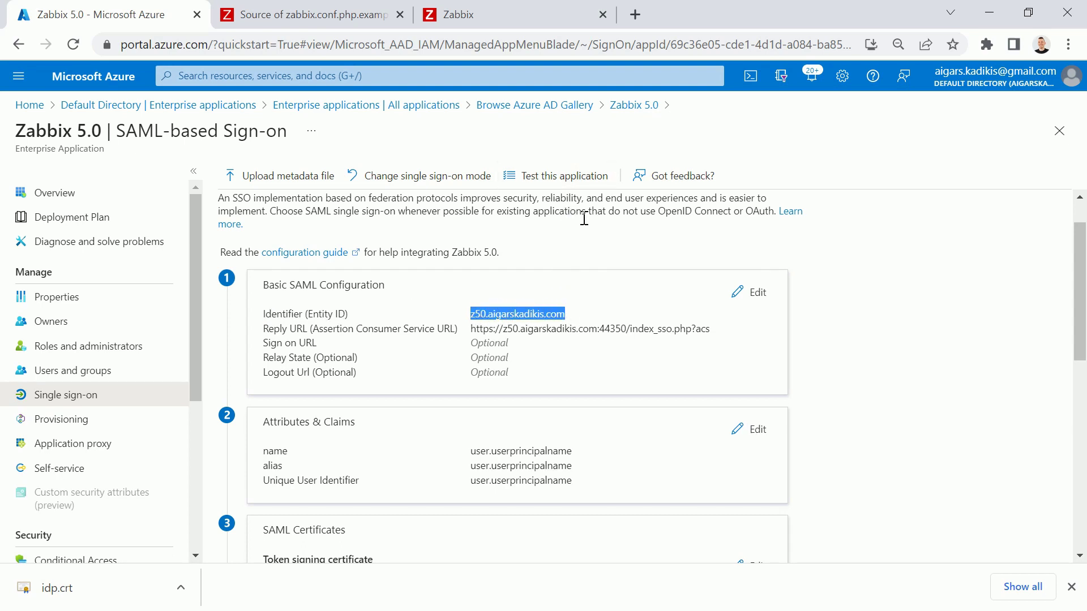
key("alt+Tab")
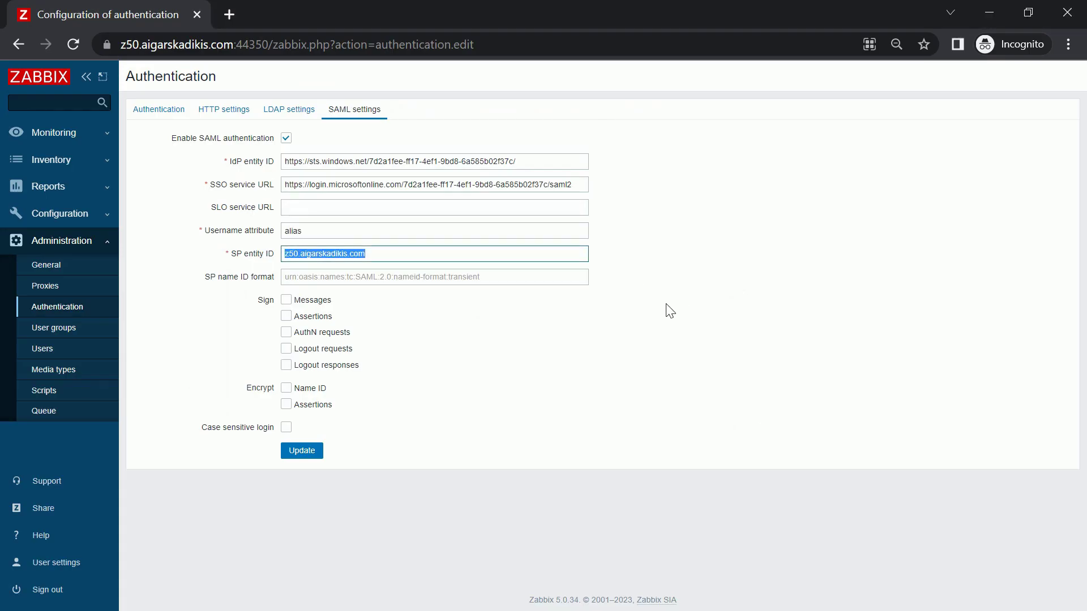
key("ctrl+v")
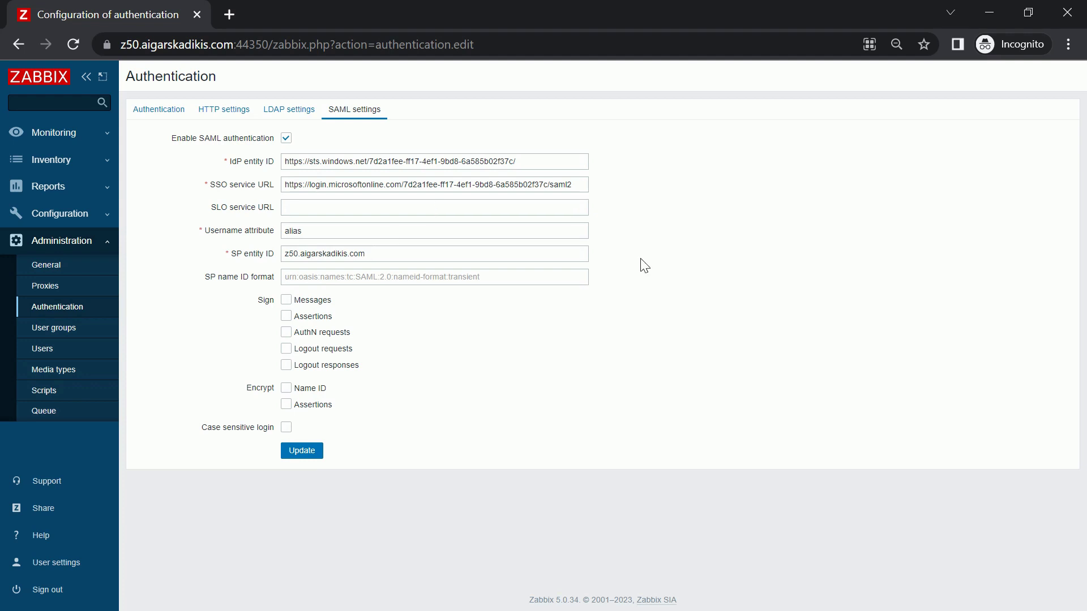
Switch to the regular Chrome window and bring up the Zabbix login page
key("alt+Tab")
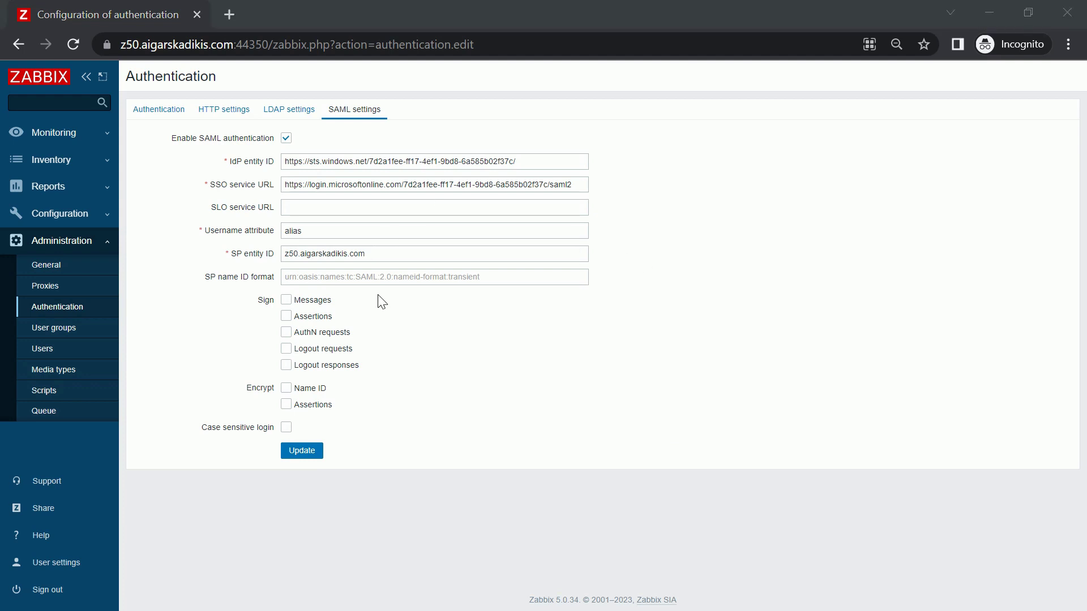
key("alt+Tab")
left_click(487, 20)
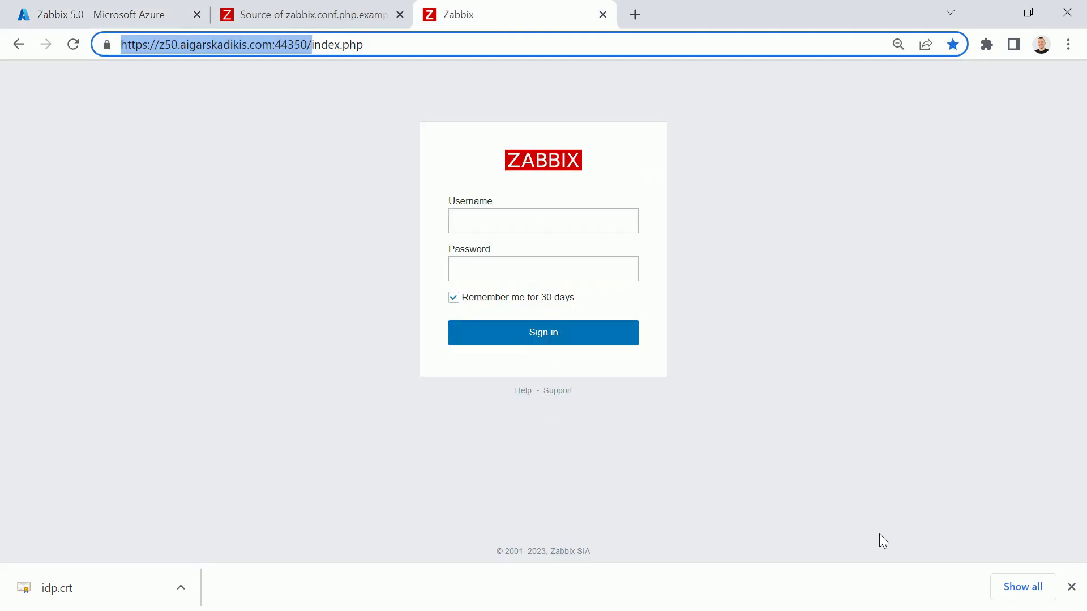
Dismiss the downloads bar, reload the Zabbix login page and examine which sign-in options it offers
left_click(1070, 589)
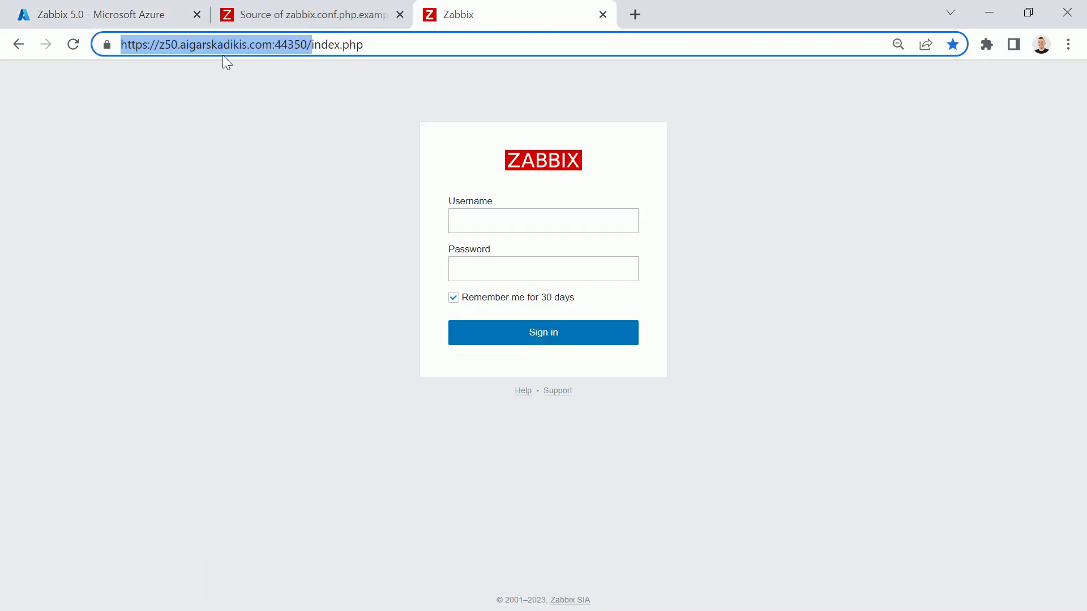
left_click(327, 44)
left_click_drag(312, 44, 380, 46)
left_click(171, 81)
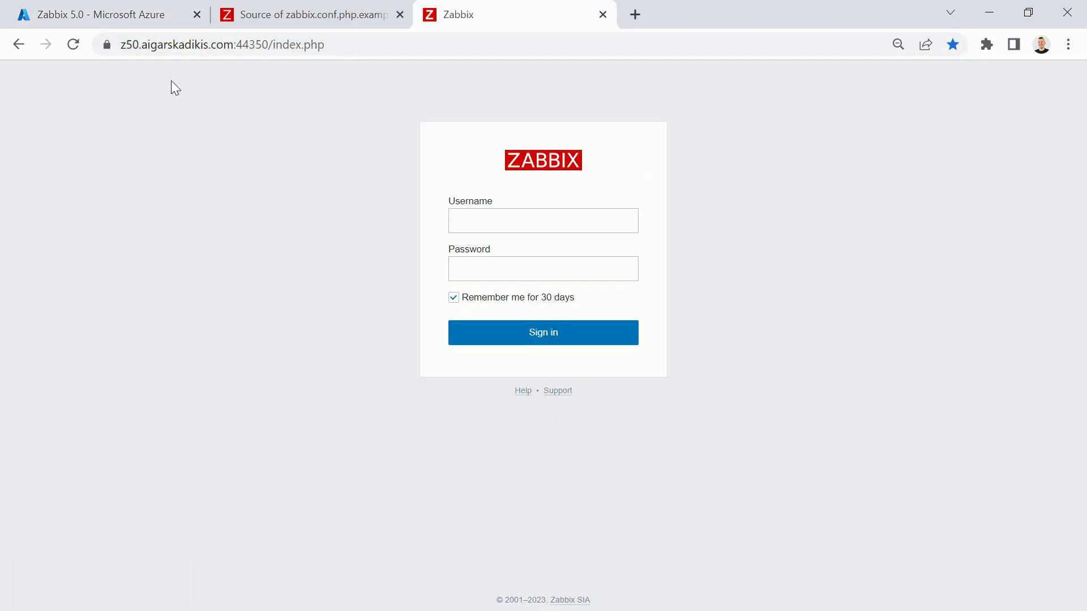
left_click(73, 45)
left_click_drag(449, 203, 504, 206)
left_click_drag(450, 250, 505, 262)
left_click_drag(575, 300, 529, 299)
left_click(629, 332)
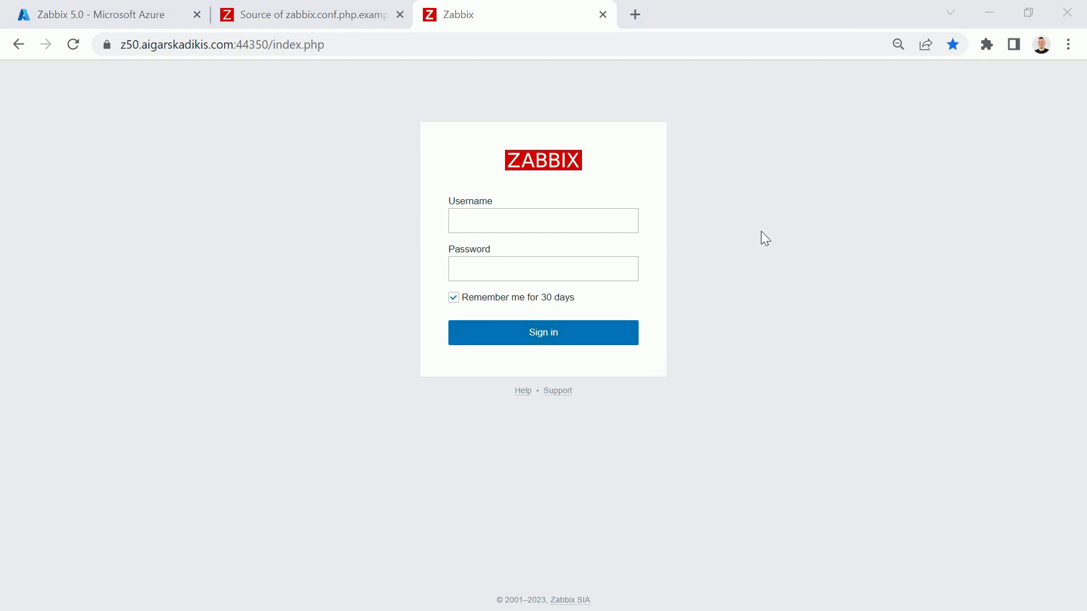
Save the SAML settings in the incognito Zabbix window, return to the regular Chrome window and reload the login page
key("alt+Tab")
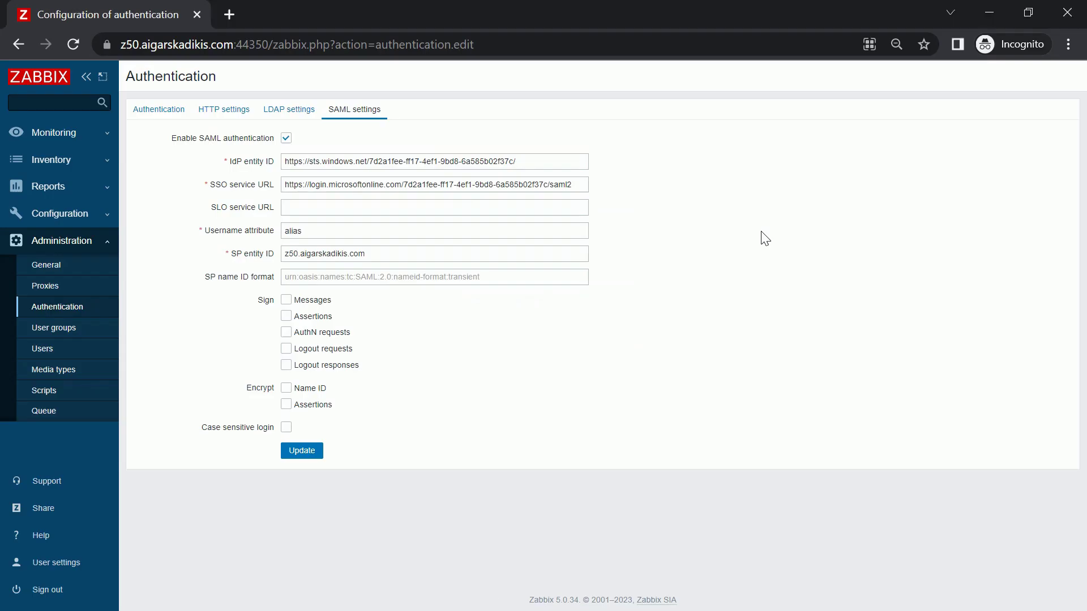
left_click(302, 451)
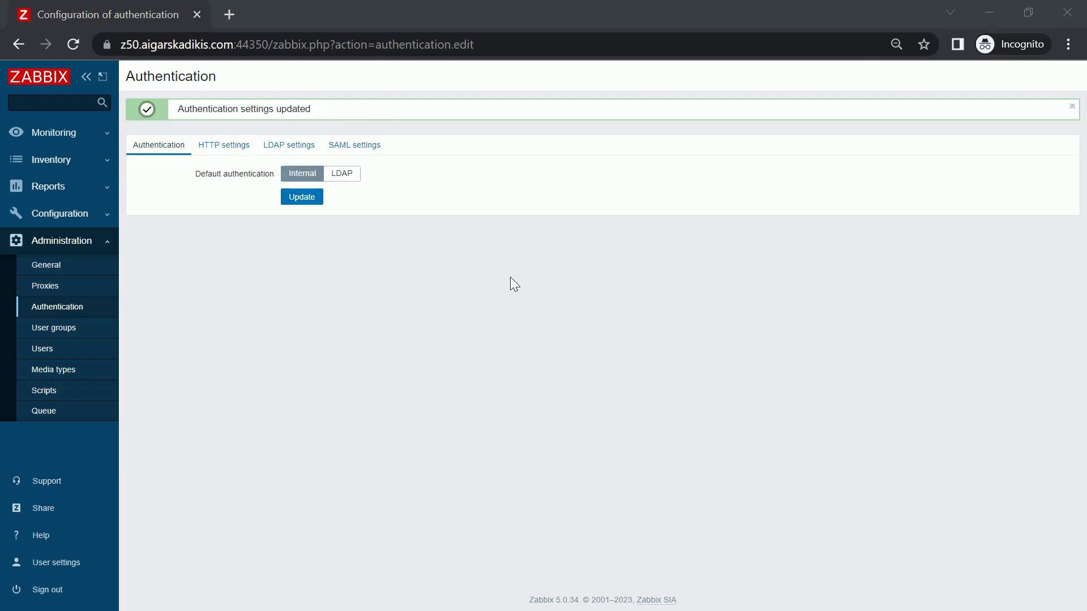
key("alt+Tab")
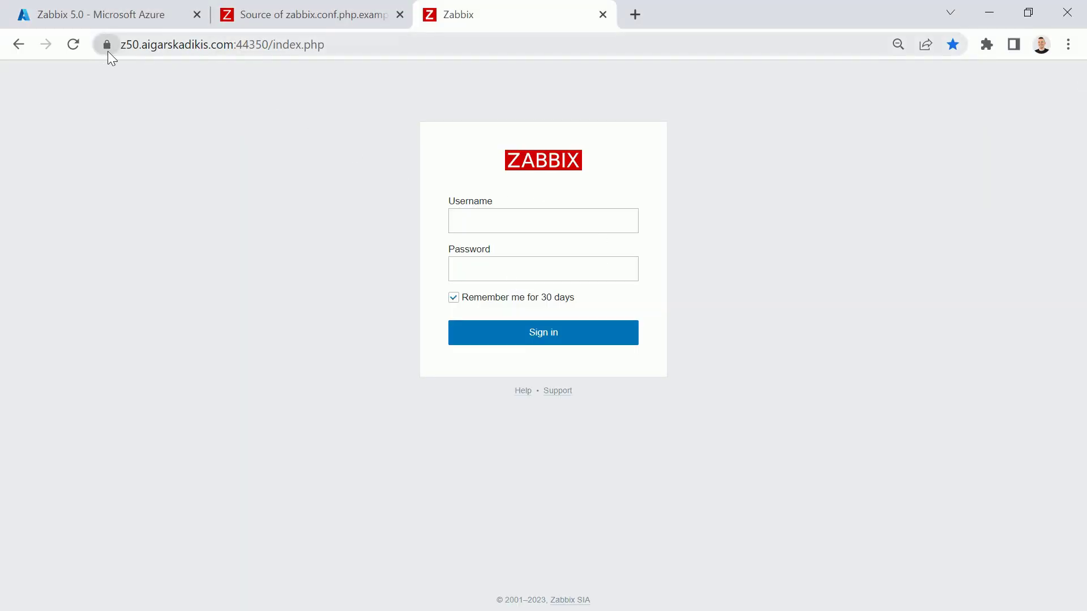
left_click(73, 46)
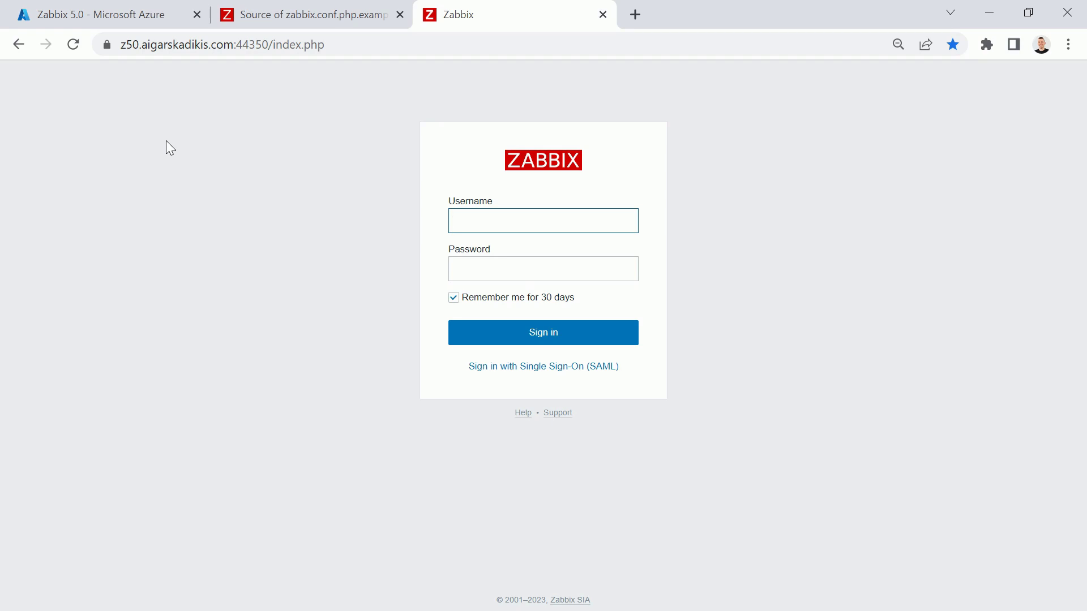
Show the bookmarks bar and add the Single Sign-On (SAML) link from the login page to it as a bookmark
key("ctrl+shift+b")
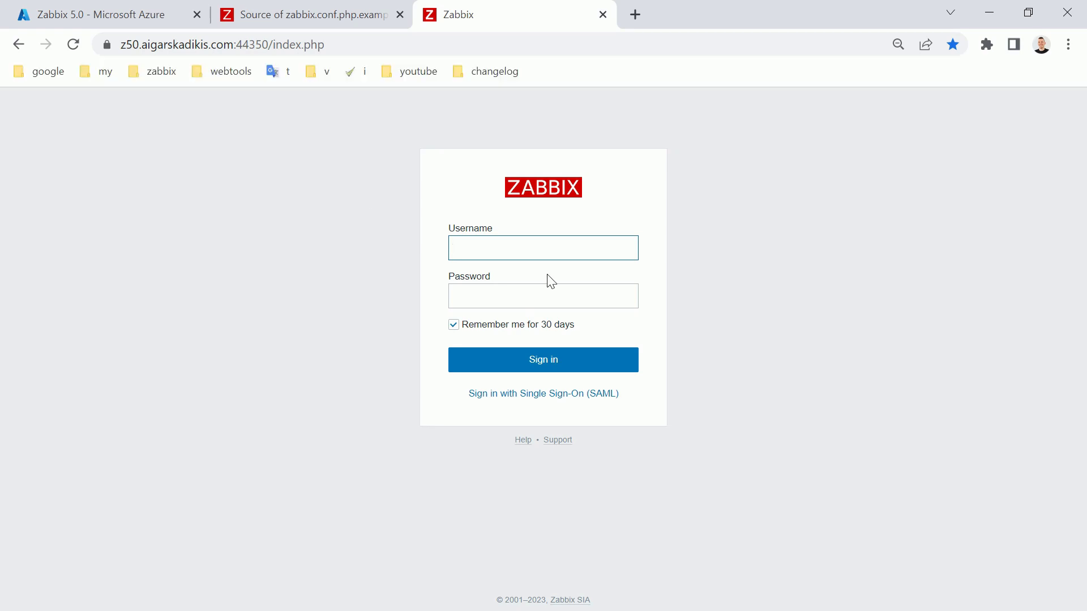
left_click(882, 386)
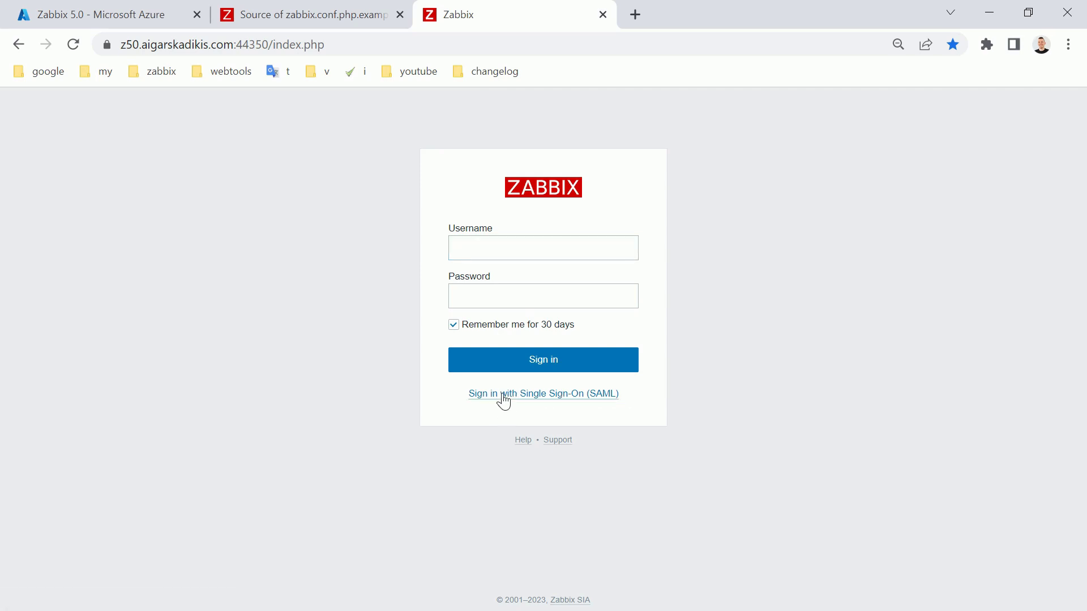
left_click_drag(502, 398, 587, 79)
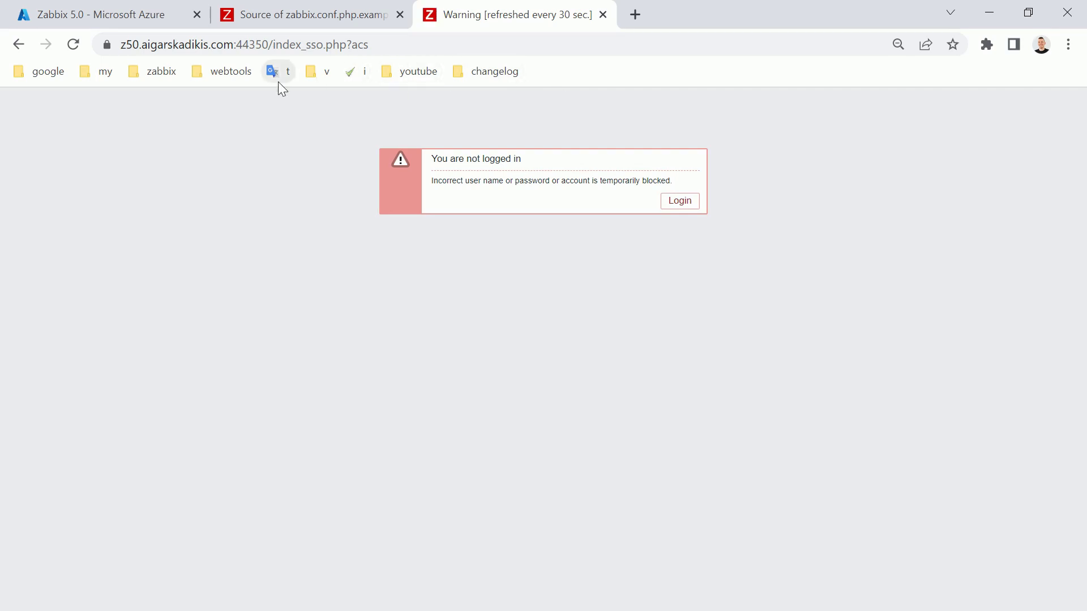
left_click(19, 45)
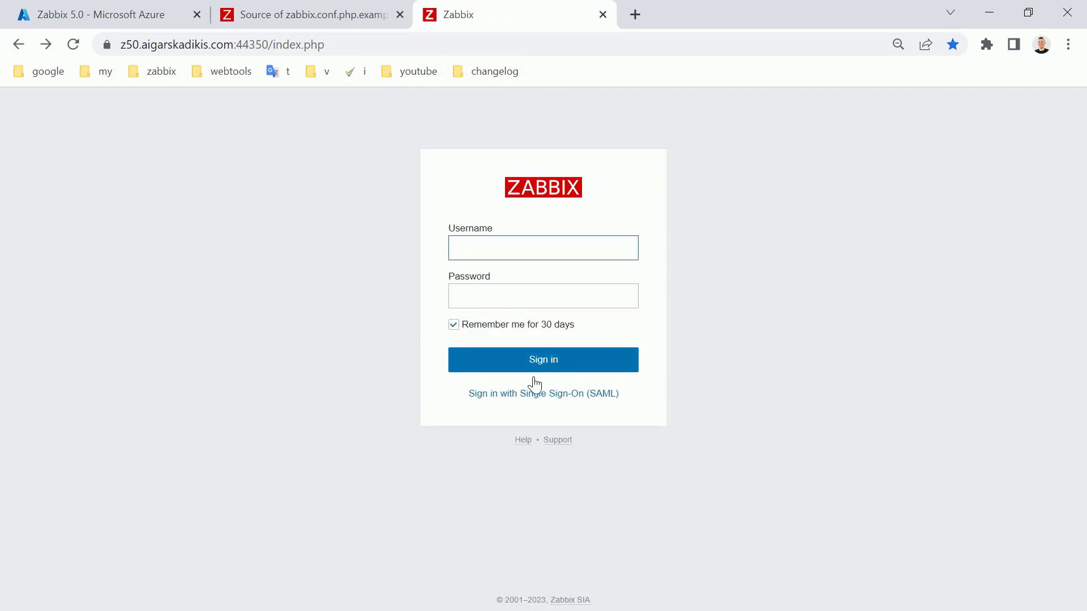
left_click_drag(512, 398, 523, 72)
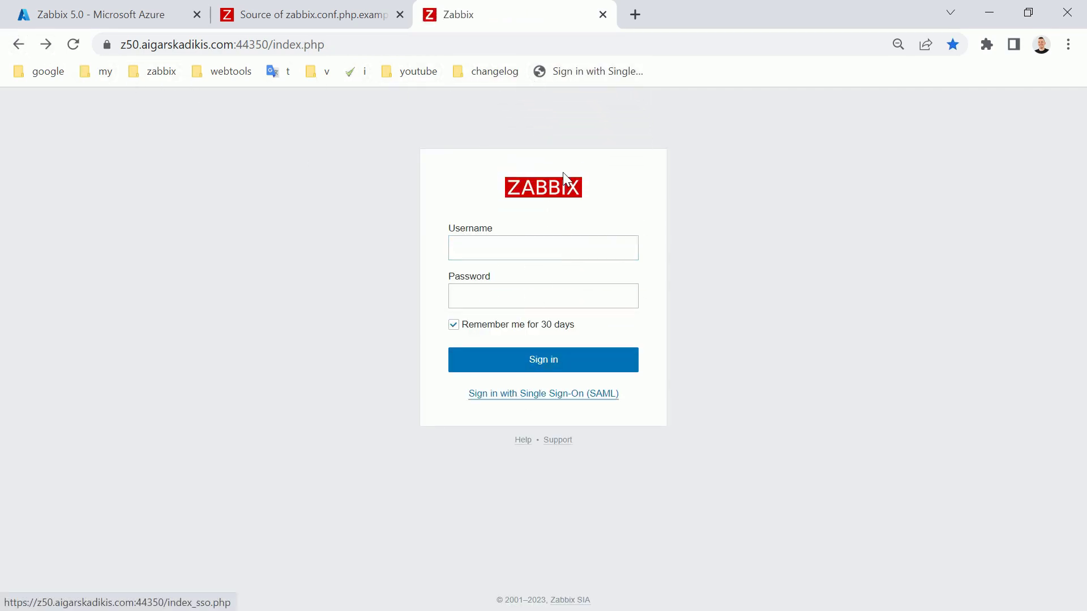
Open the new SAML bookmark for editing, examine the path part of its URL and leave it without saving
right_click(555, 77)
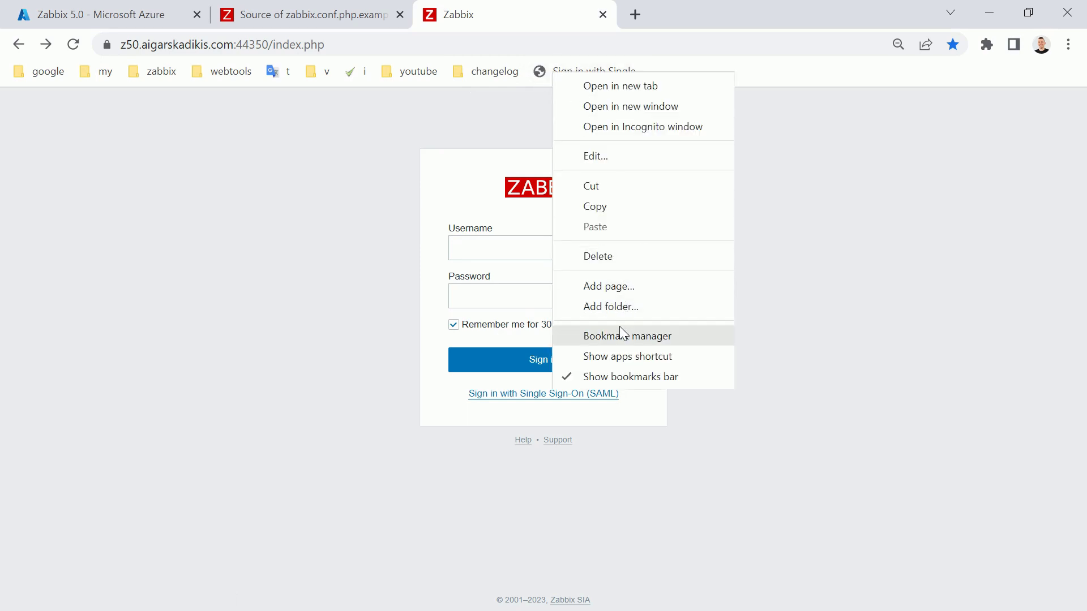
left_click(609, 158)
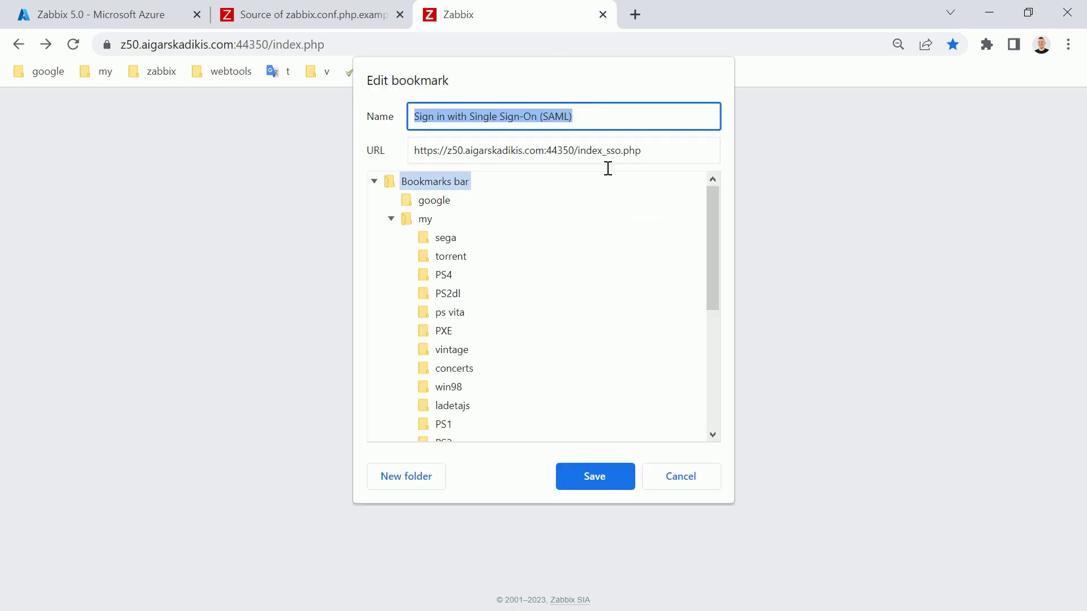
left_click(649, 152)
left_click_drag(573, 150, 654, 150)
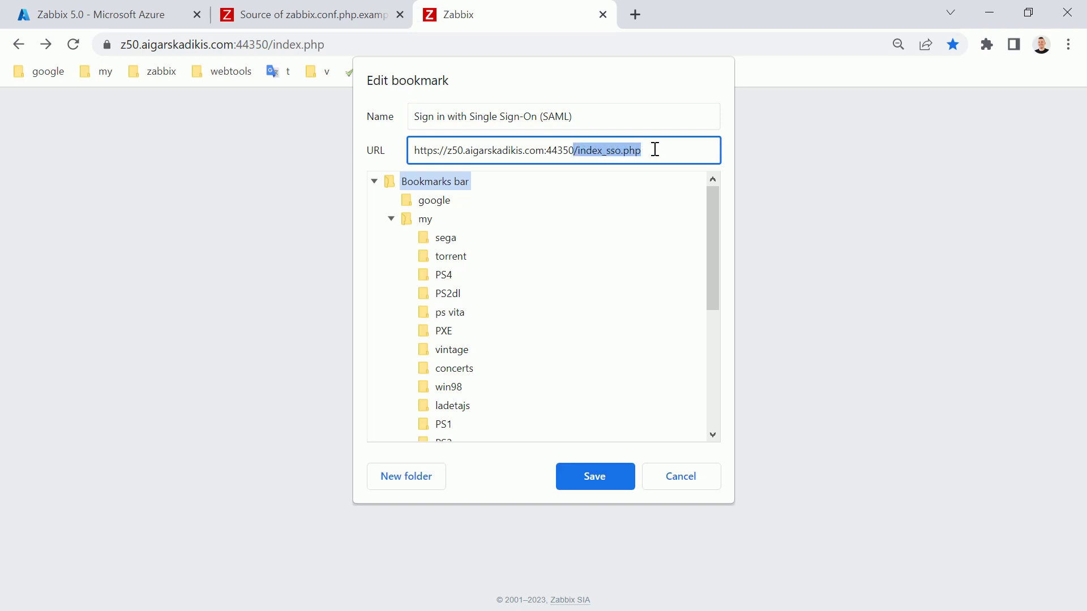
left_click(712, 483)
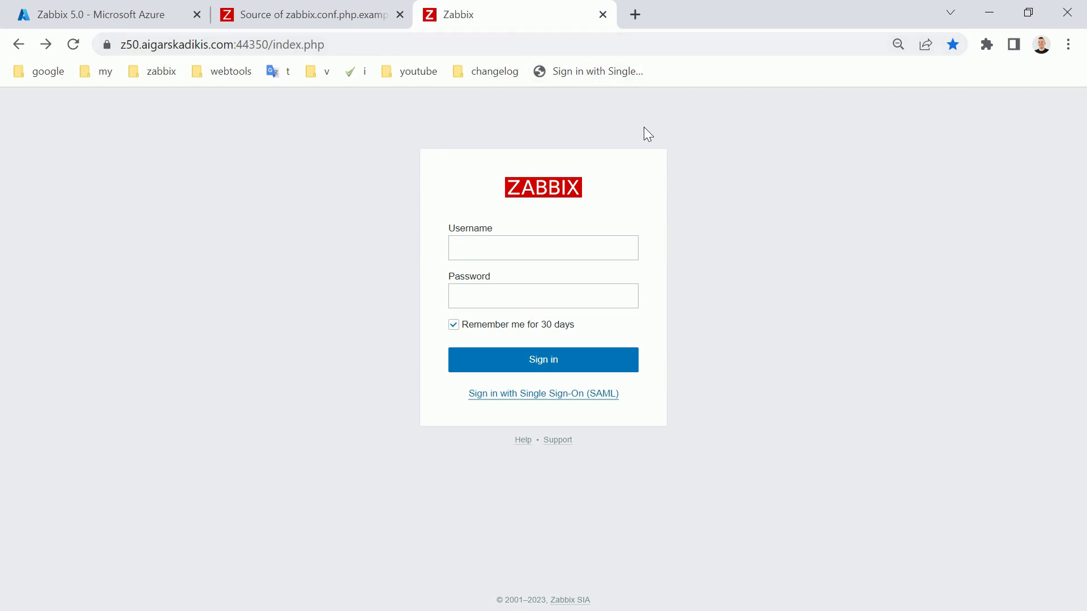
Test the SAML login by opening the bookmarked Single Sign-On link
left_click(571, 73)
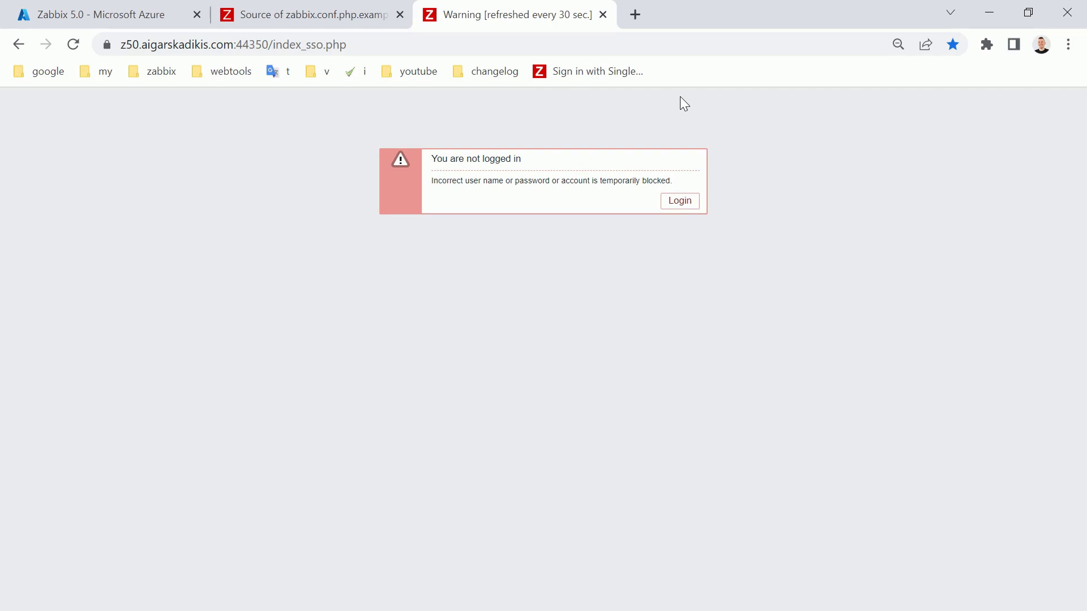
key("alt+Tab")
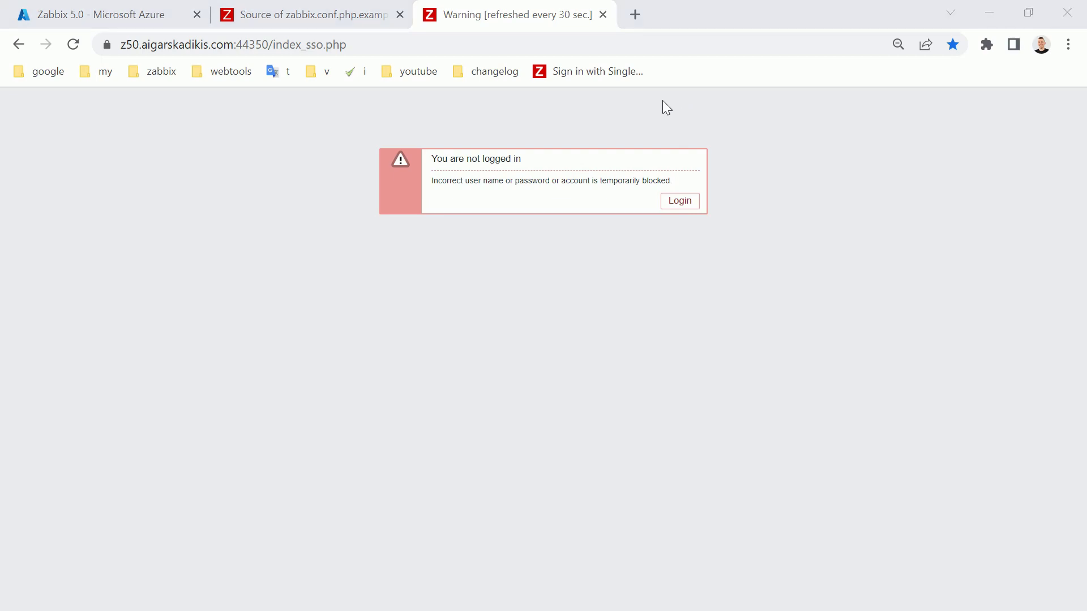
left_click(169, 145)
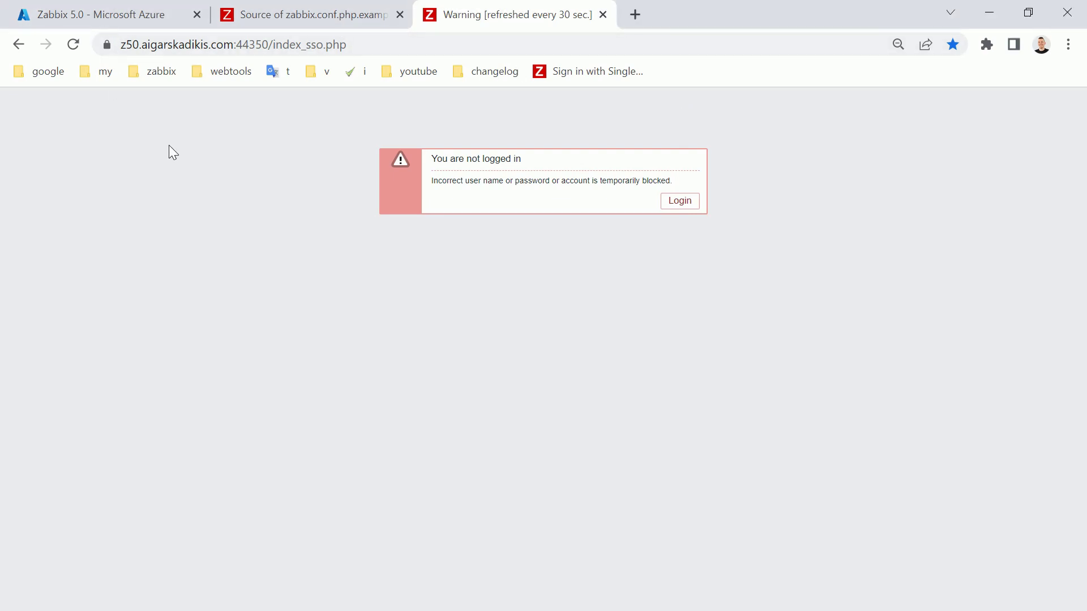
Switch to Azure, open the profile of the user assigned under Users and groups, and copy the full user principal name
left_click(106, 14)
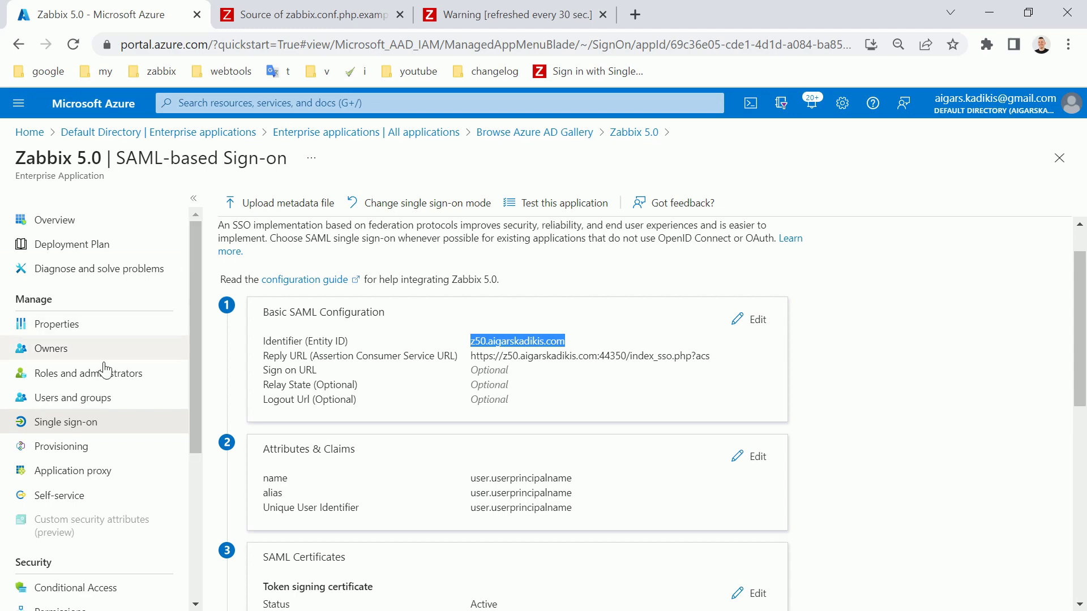
left_click(66, 406)
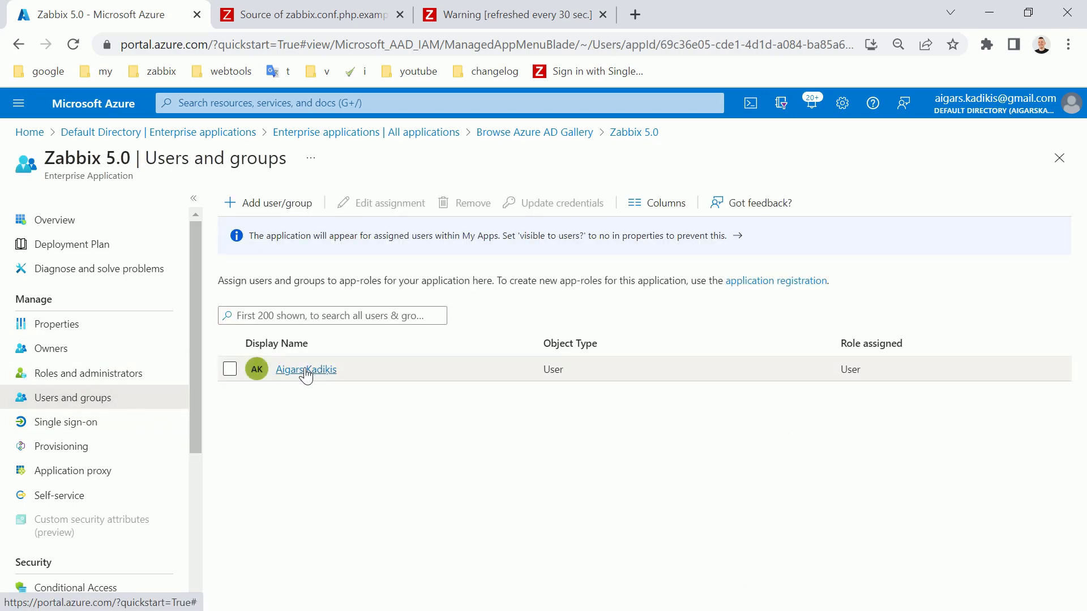
left_click(306, 372)
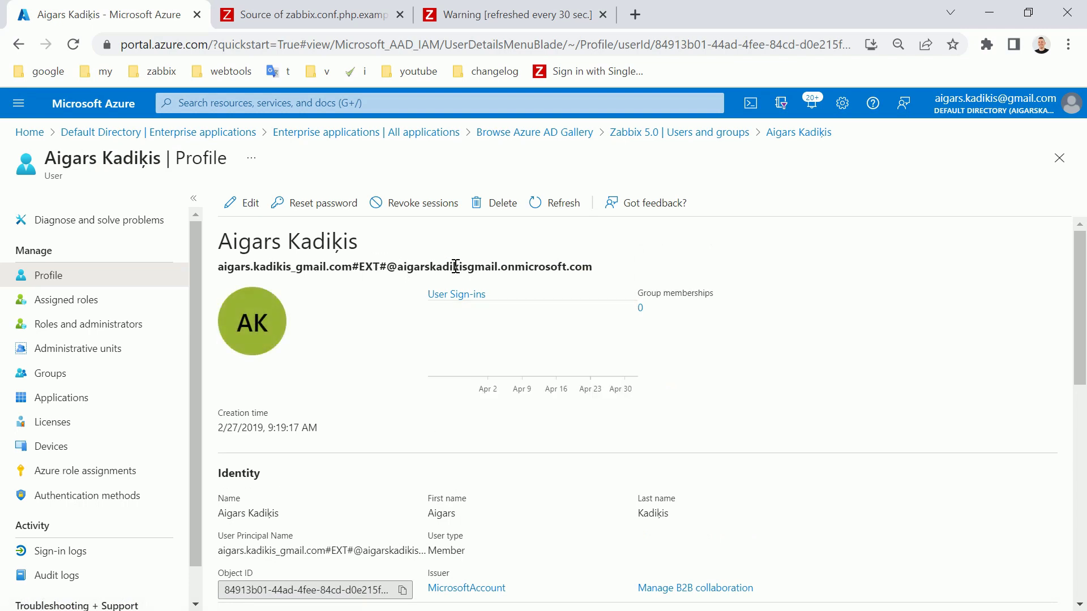
left_click_drag(453, 266, 335, 266)
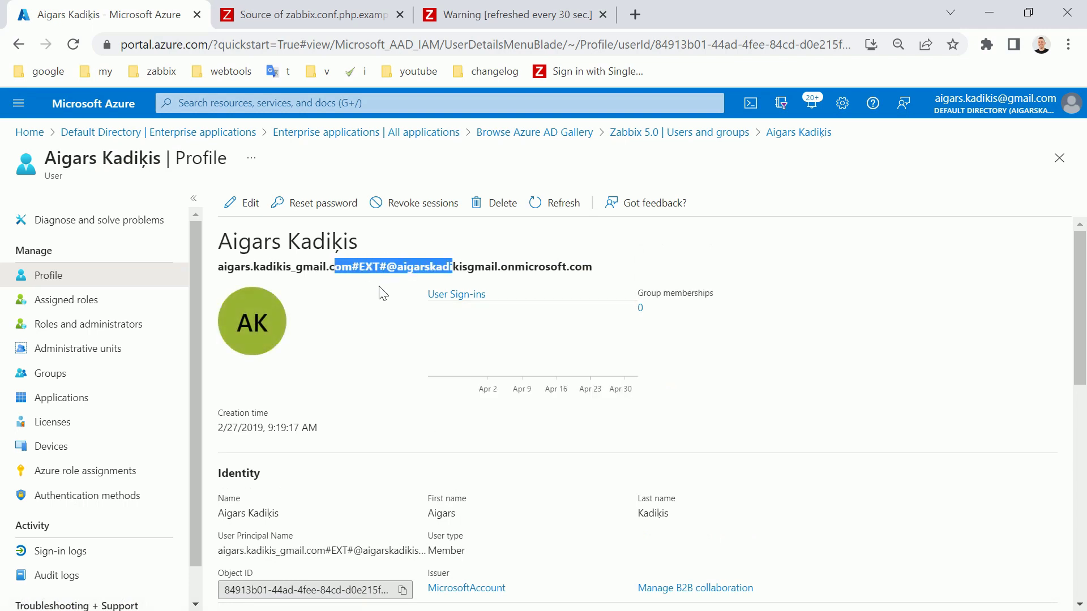
left_click(674, 257)
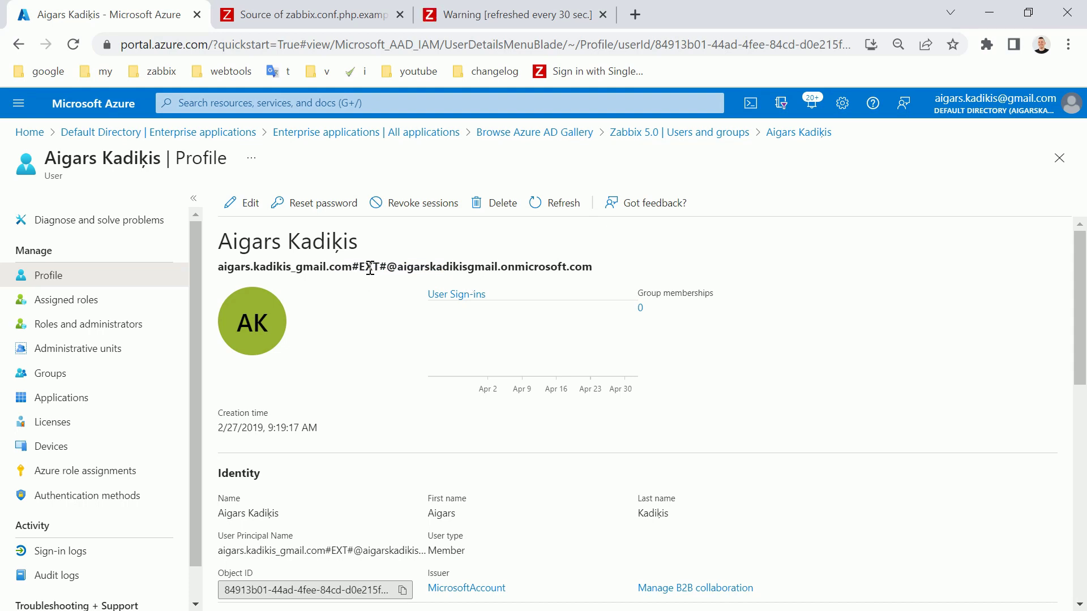
left_click_drag(219, 267, 559, 266)
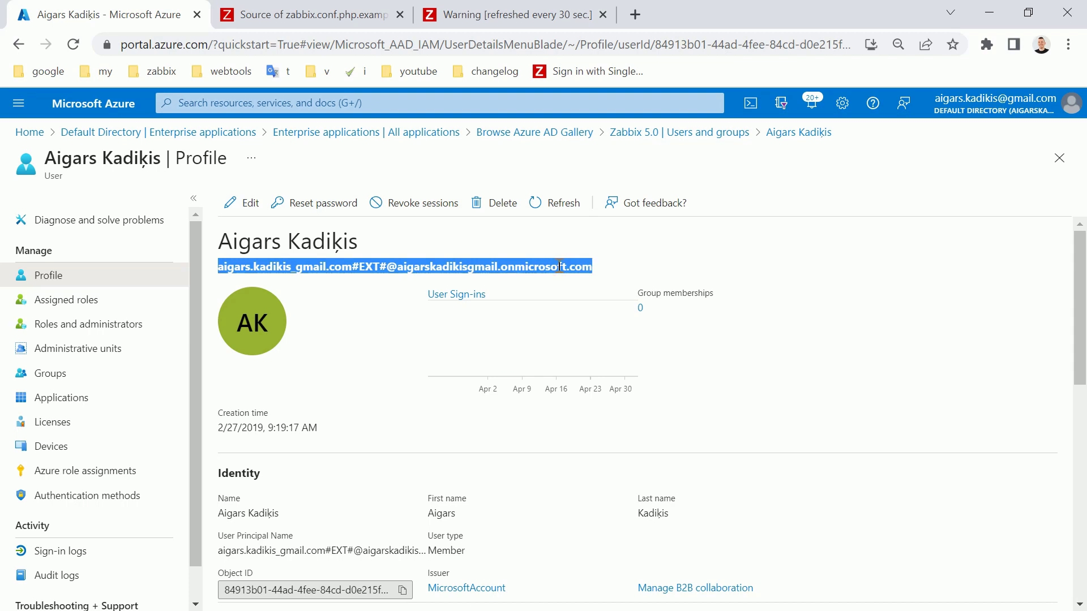
right_click(560, 266)
left_click(591, 280)
Return to the incognito Zabbix window, start a new user and paste the copied user principal name as the alias
key("alt+Tab")
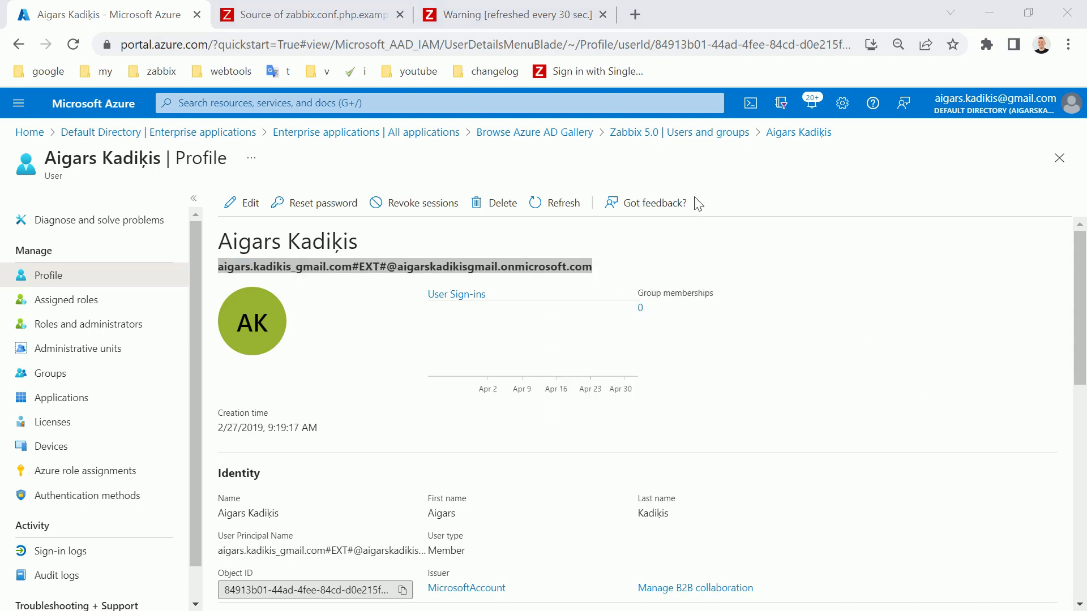
key("alt+Tab")
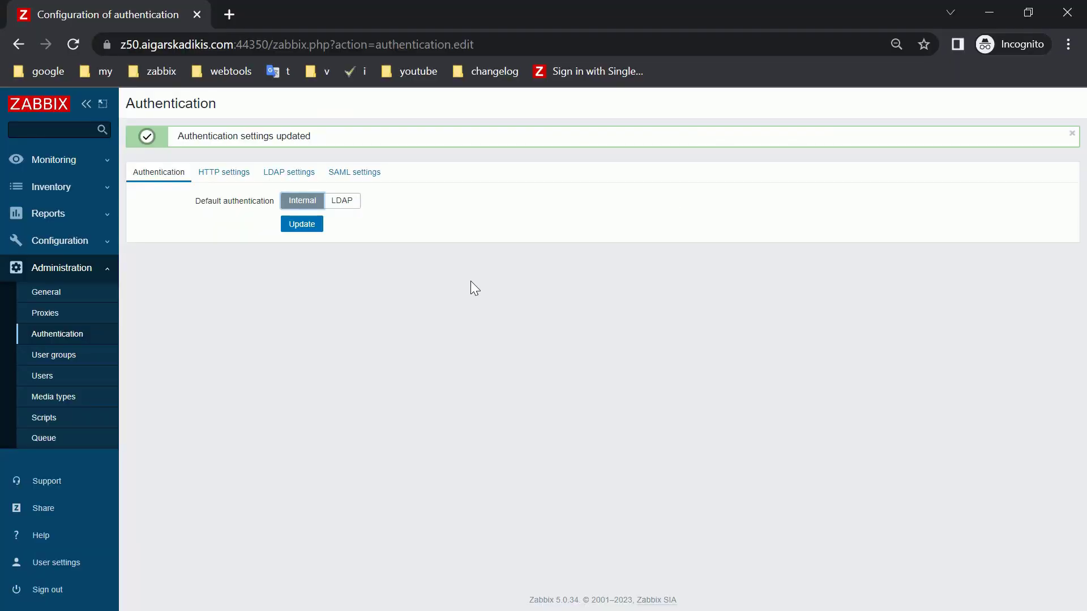
left_click(44, 376)
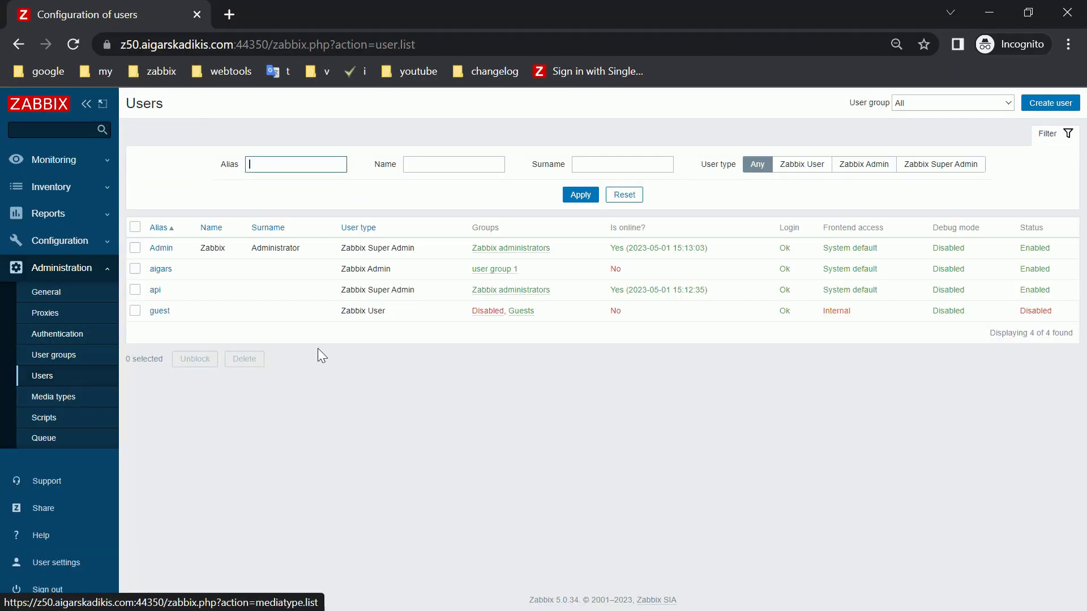
left_click(1050, 103)
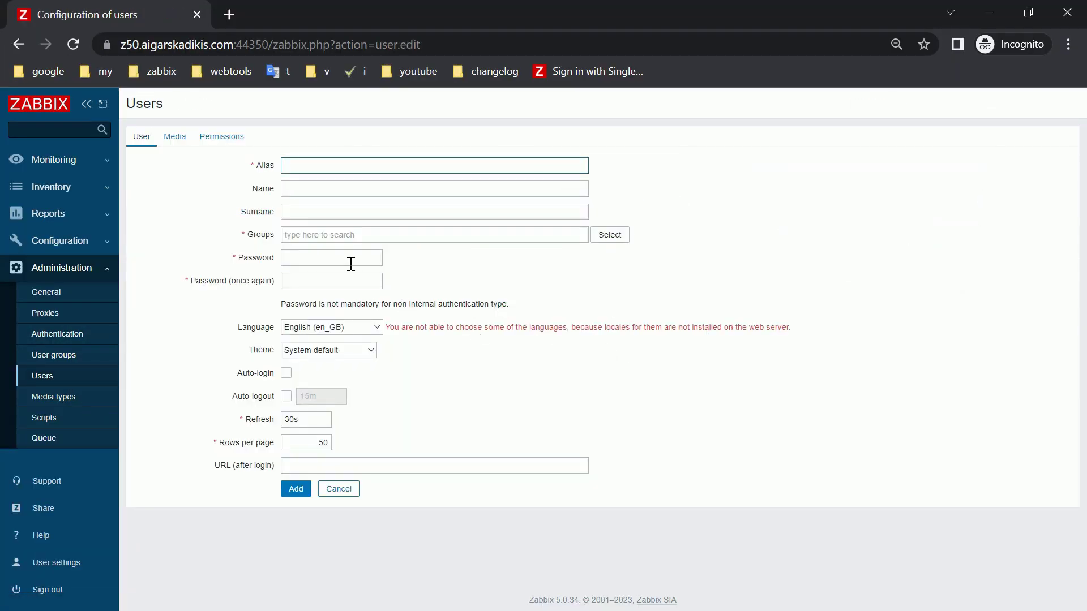
right_click(292, 165)
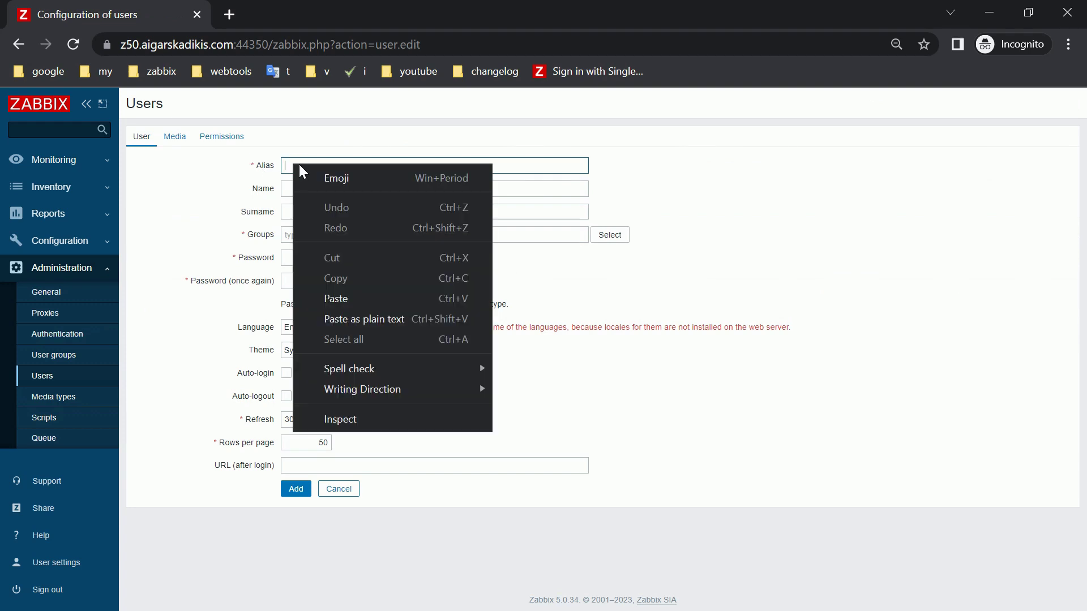
left_click(371, 294)
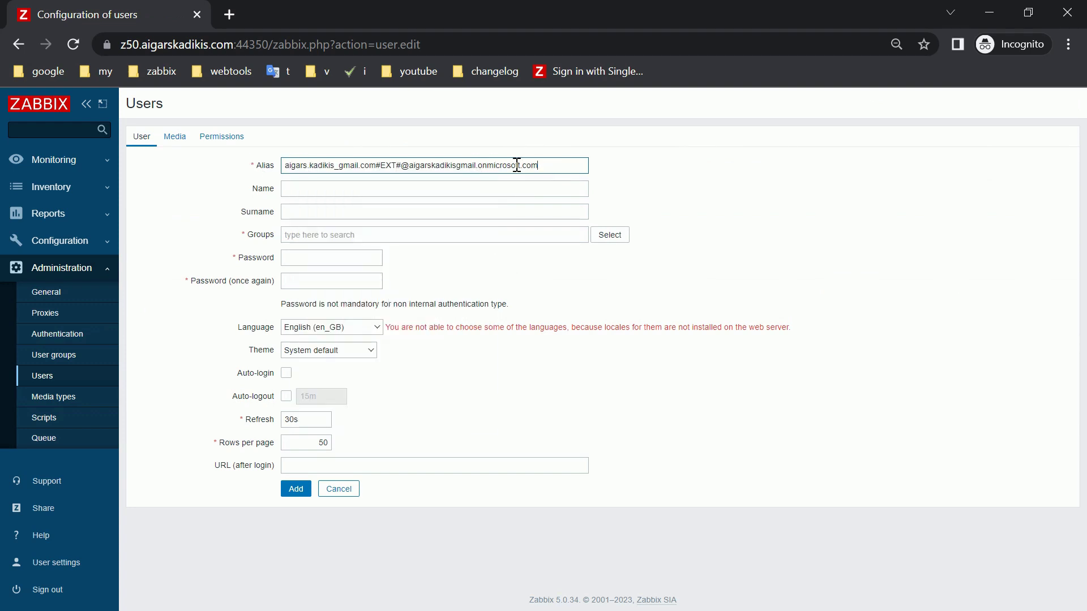
Assign the new user to the Zabbix administrators group
left_click(318, 240)
type("admi")
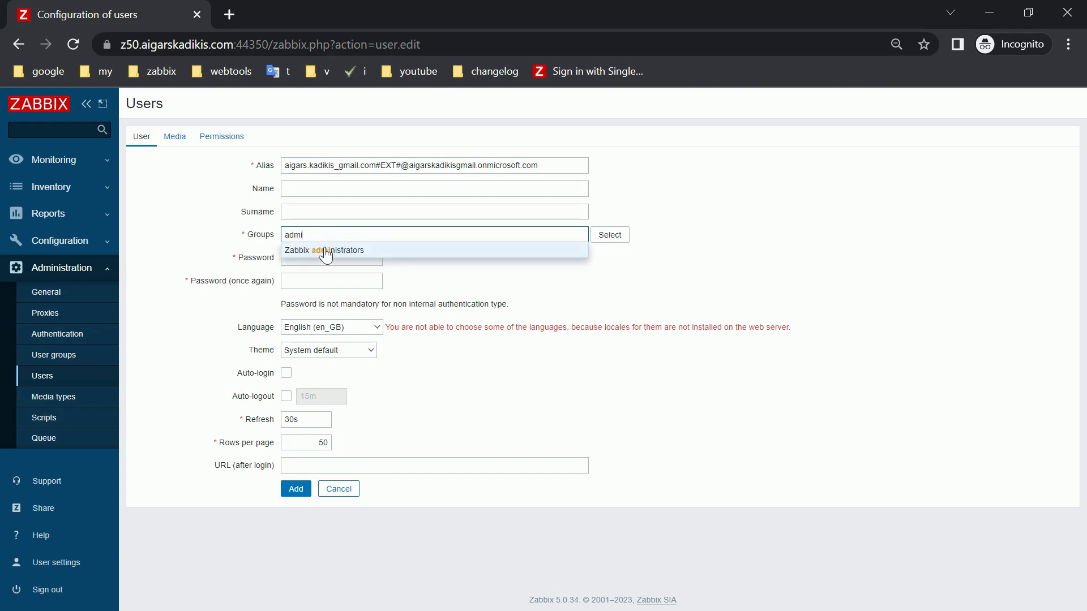
left_click(318, 247)
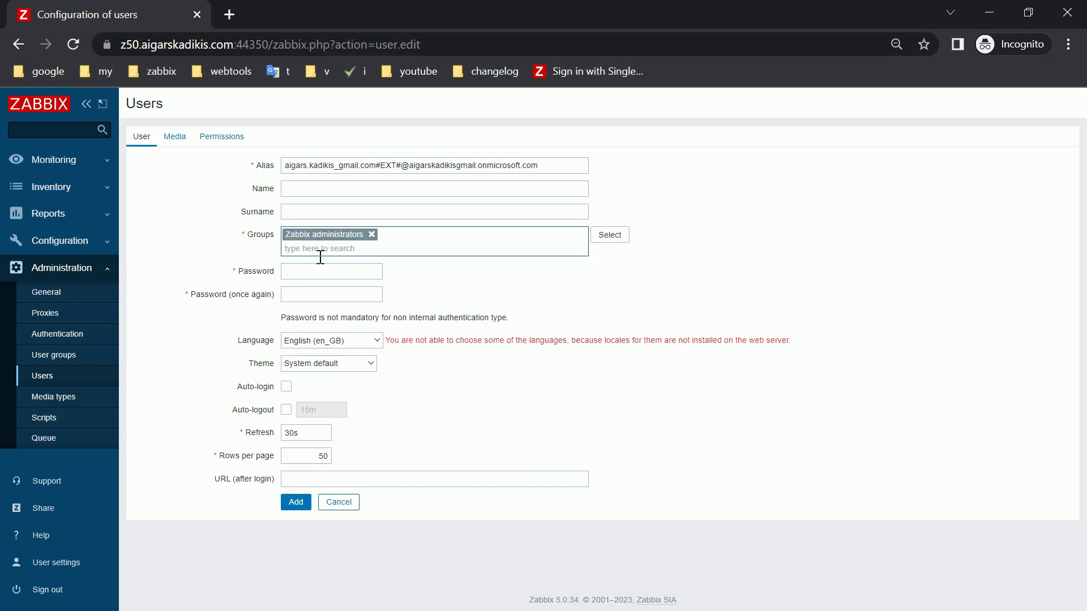
Enter the new user's password and repeat it in the confirmation field
left_click(316, 272)
type("•••••••••")
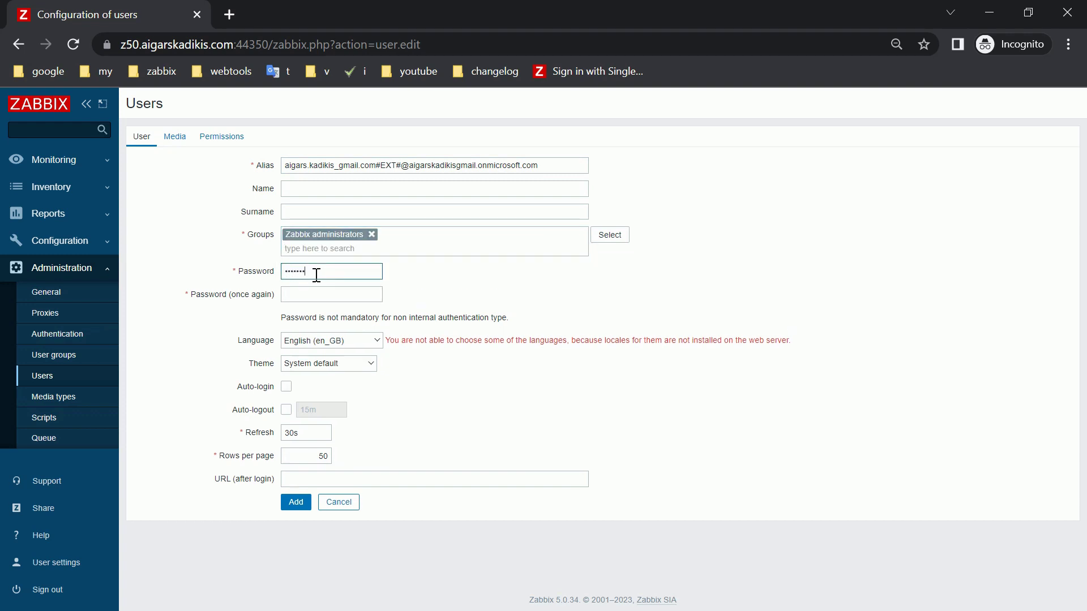
left_click(321, 291)
type("•")
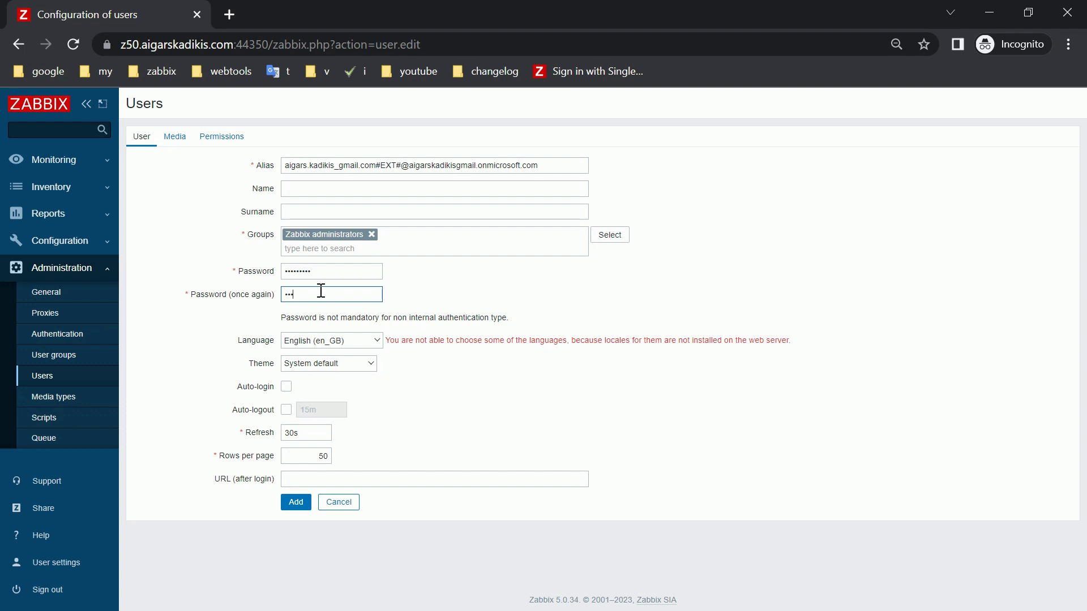
type("••")
Set the user type to Zabbix Super Admin in the permissions and add the user
left_click(225, 139)
left_click(342, 166)
left_click(350, 214)
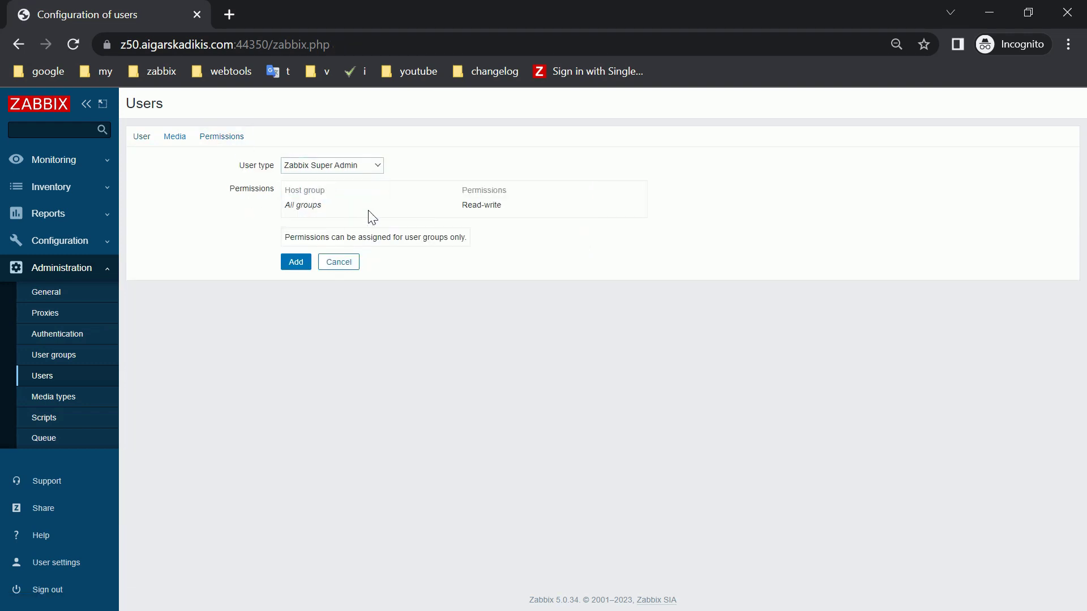
left_click(142, 138)
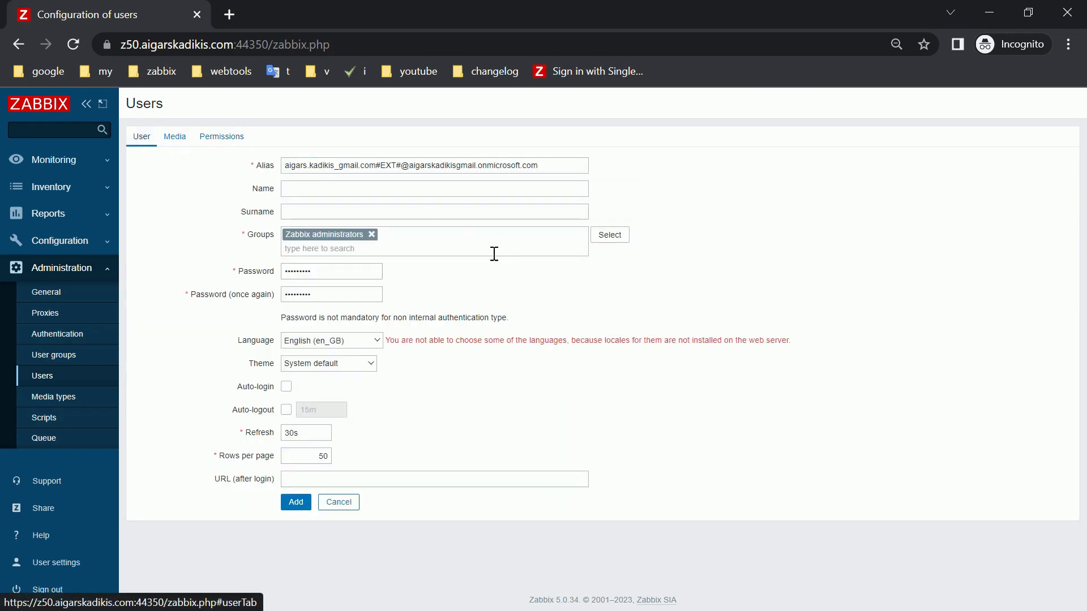
left_click(296, 502)
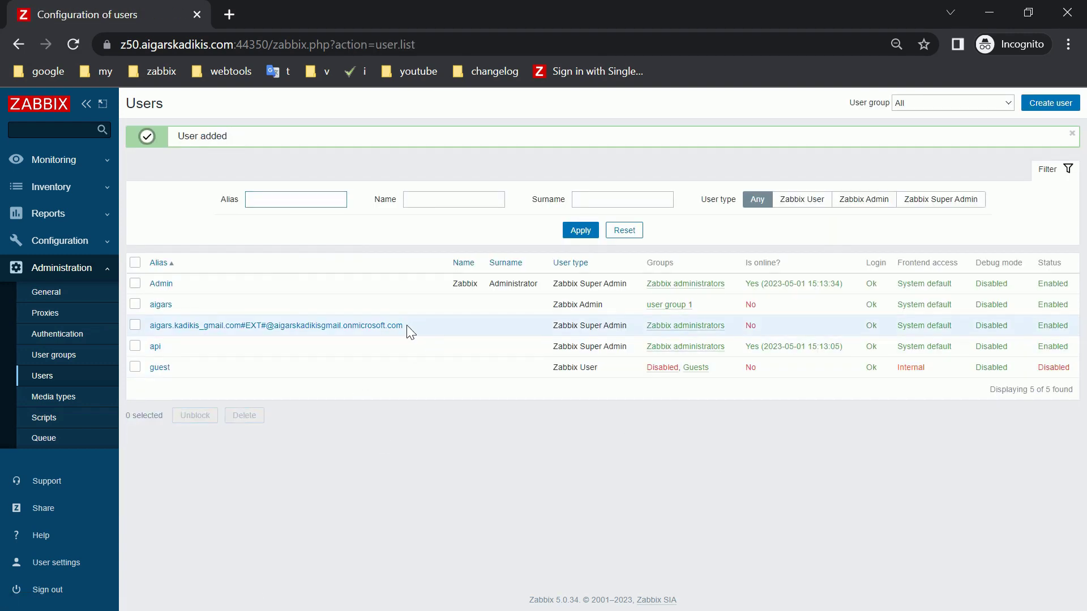
Check the newly added user's alias and online status in the user list
left_click_drag(404, 327, 183, 328)
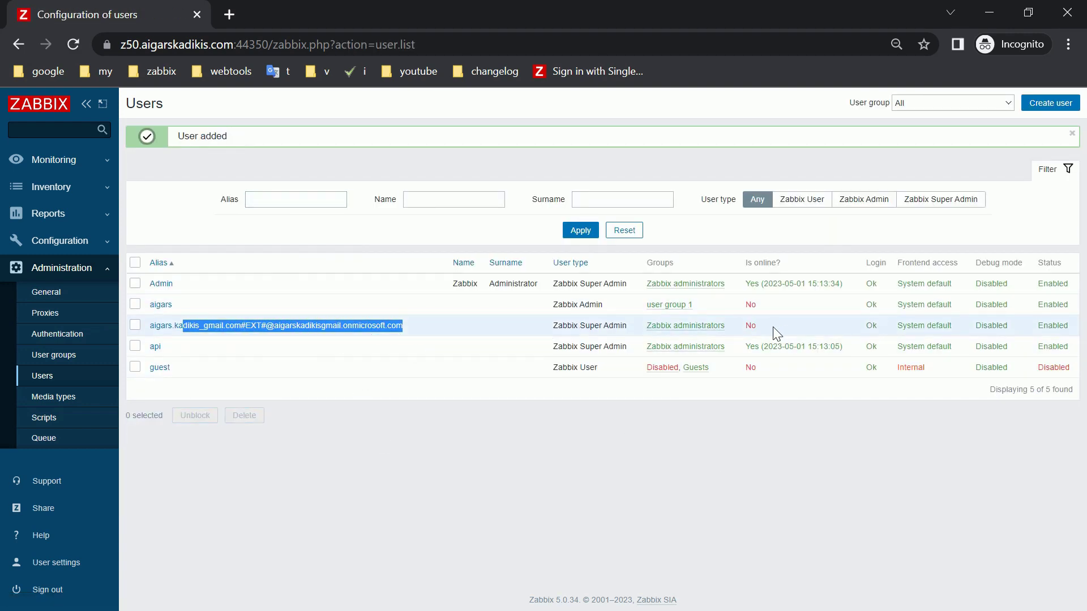
double_click(750, 326)
left_click(610, 480)
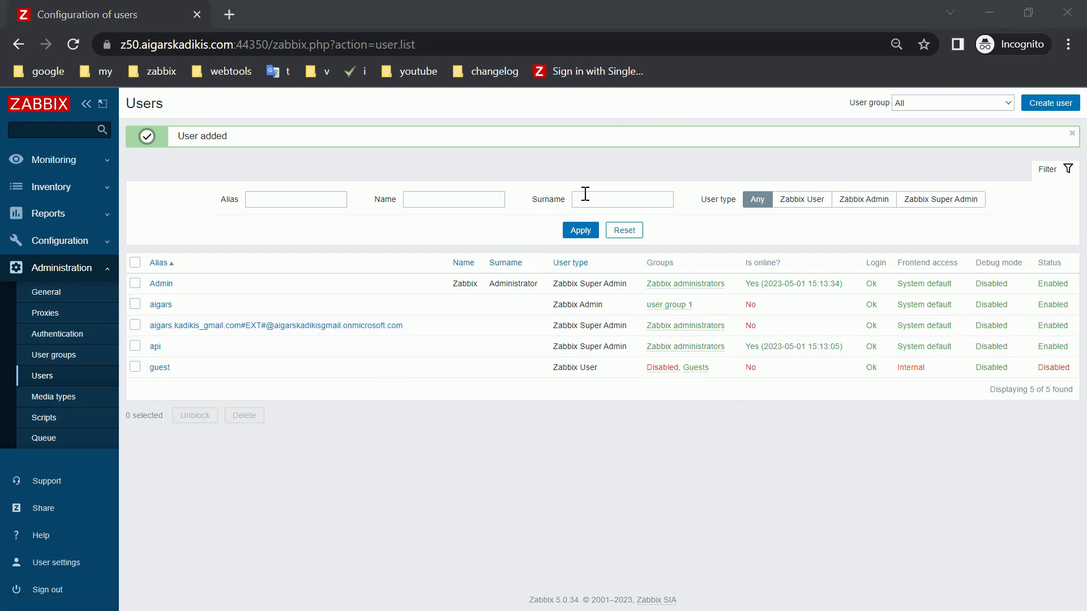
Switch to the regular browser window and test the SAML login with the Single Sign-On bookmark
key("alt+Tab")
left_click(470, 14)
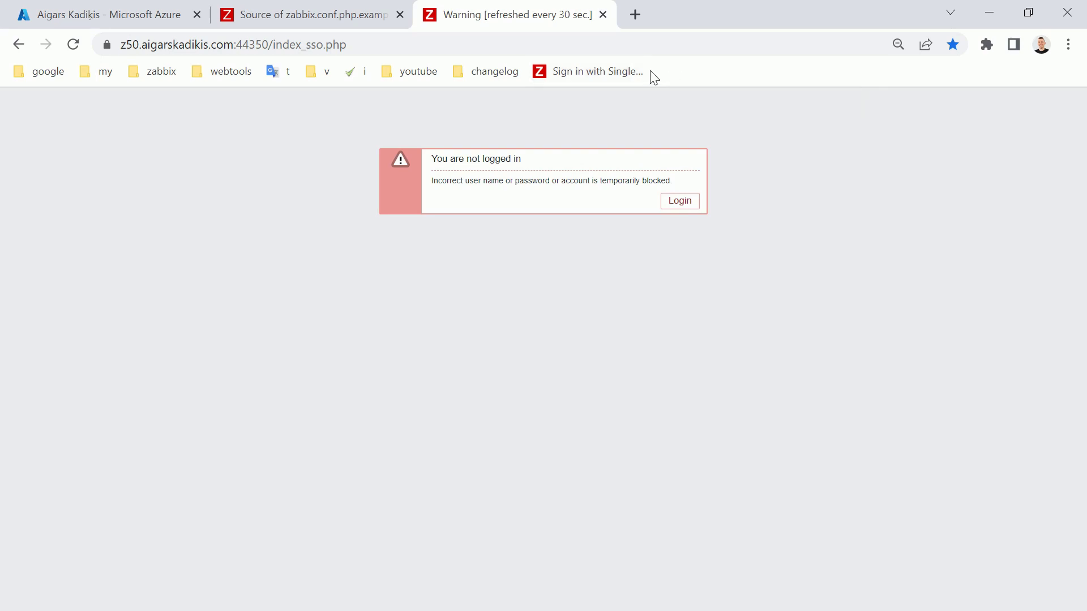
left_click(626, 72)
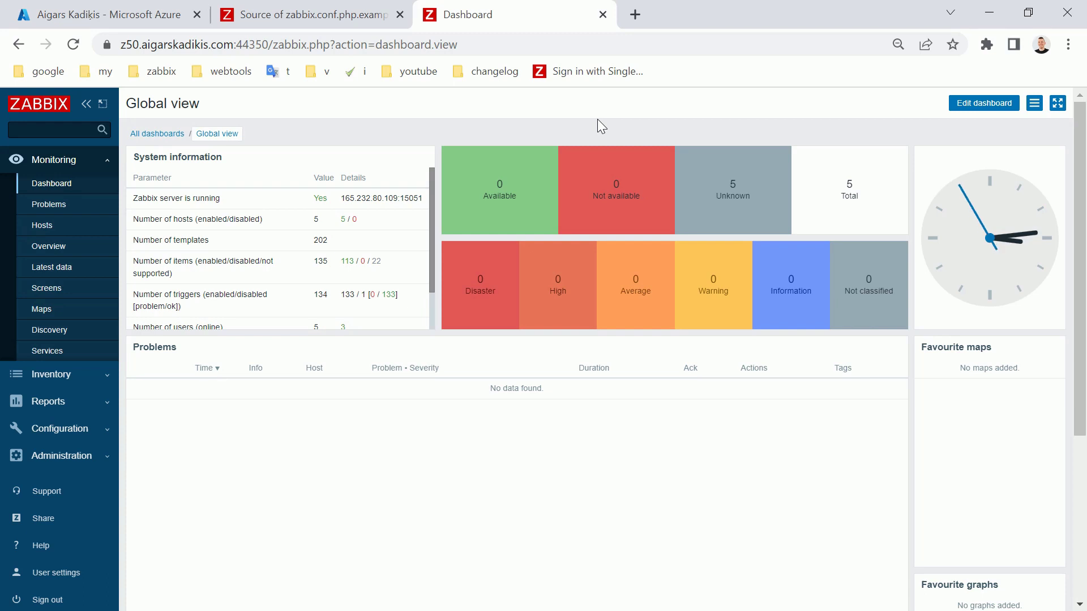
Open the Users list under Administration and check the SAML user's online status
left_click(76, 433)
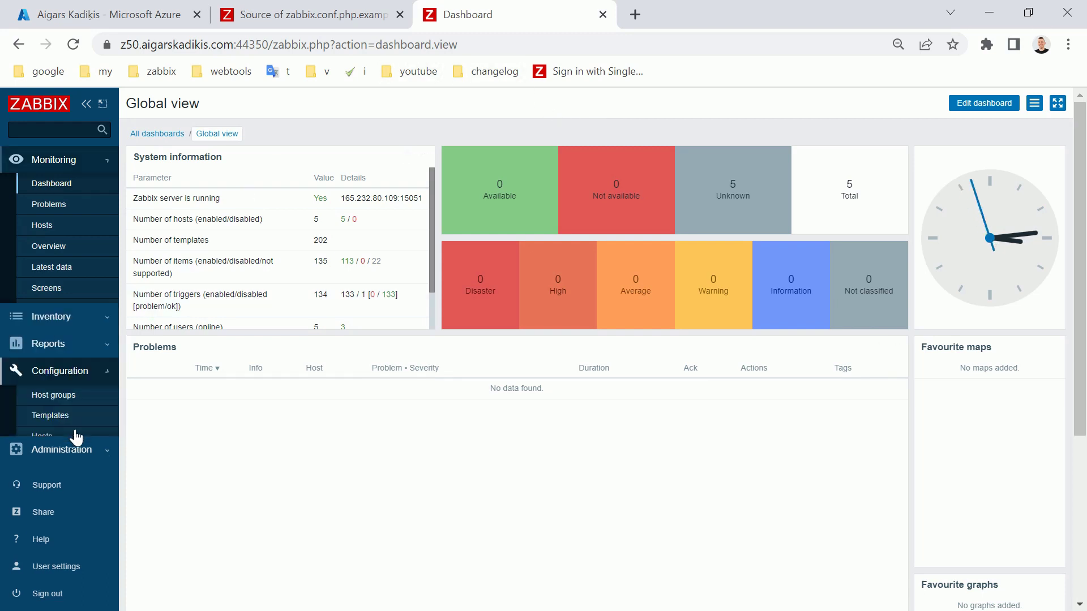
left_click(66, 433)
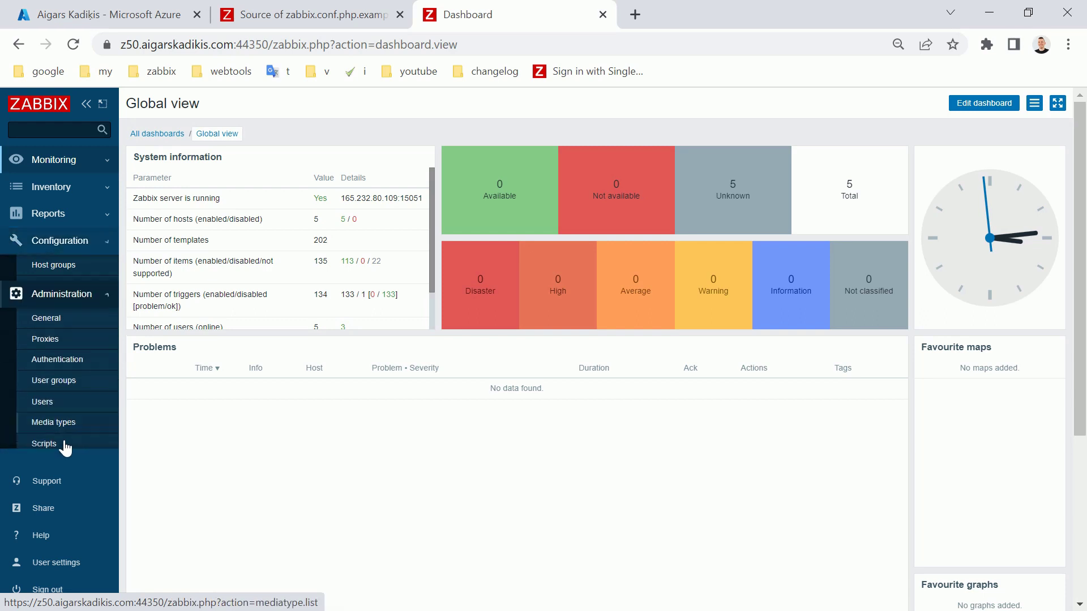
left_click(51, 377)
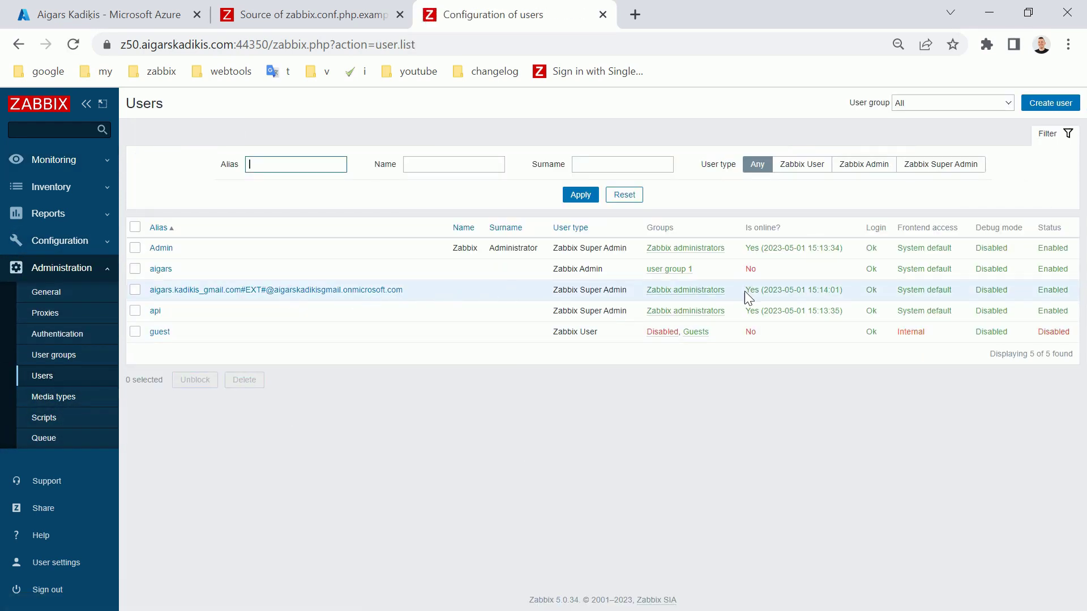
left_click_drag(745, 291, 849, 291)
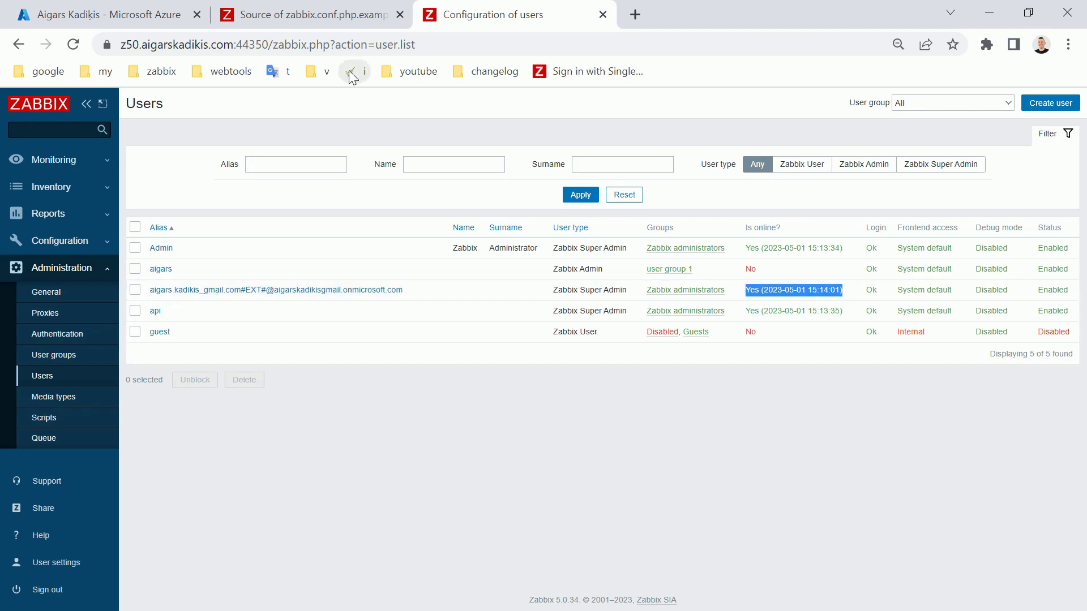
Reopen Zabbix through the Single Sign-On bookmark and sign out of the session
left_click(160, 19)
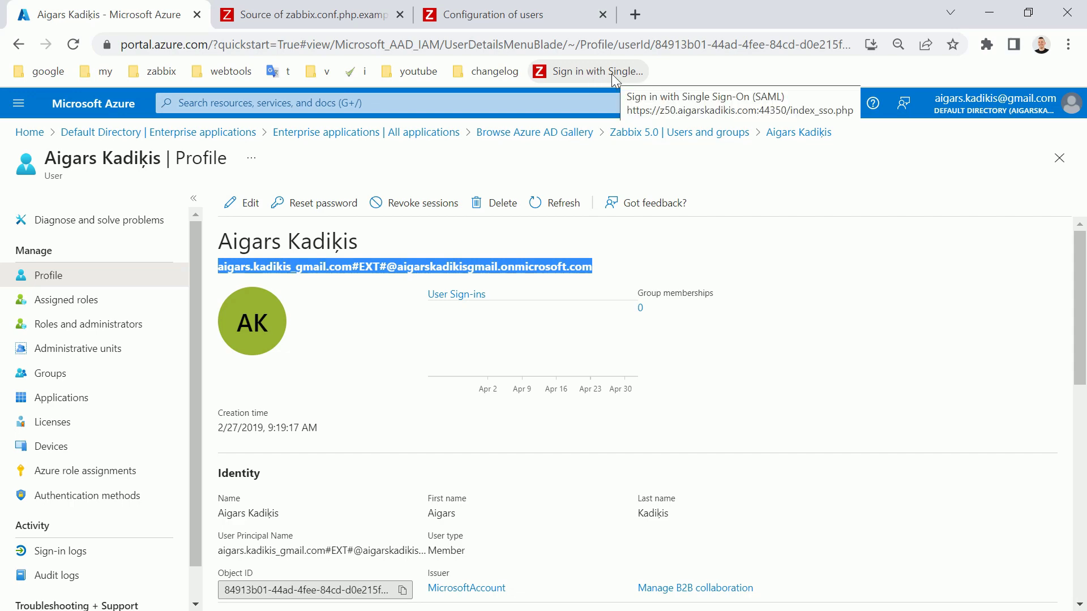
left_click(565, 15)
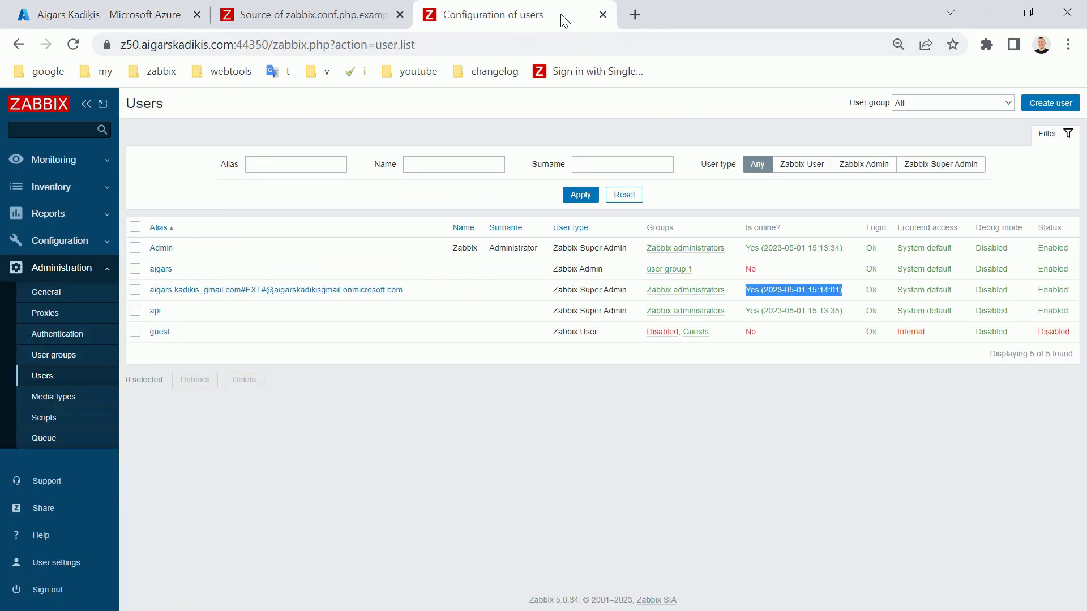
left_click(579, 70)
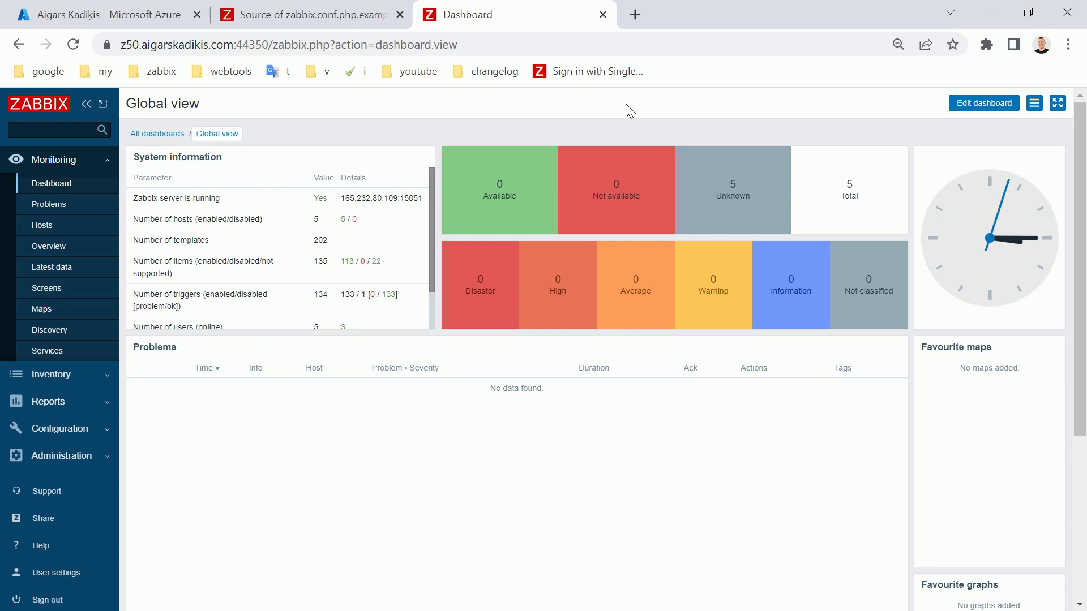
scroll(34, 526, "down", 1)
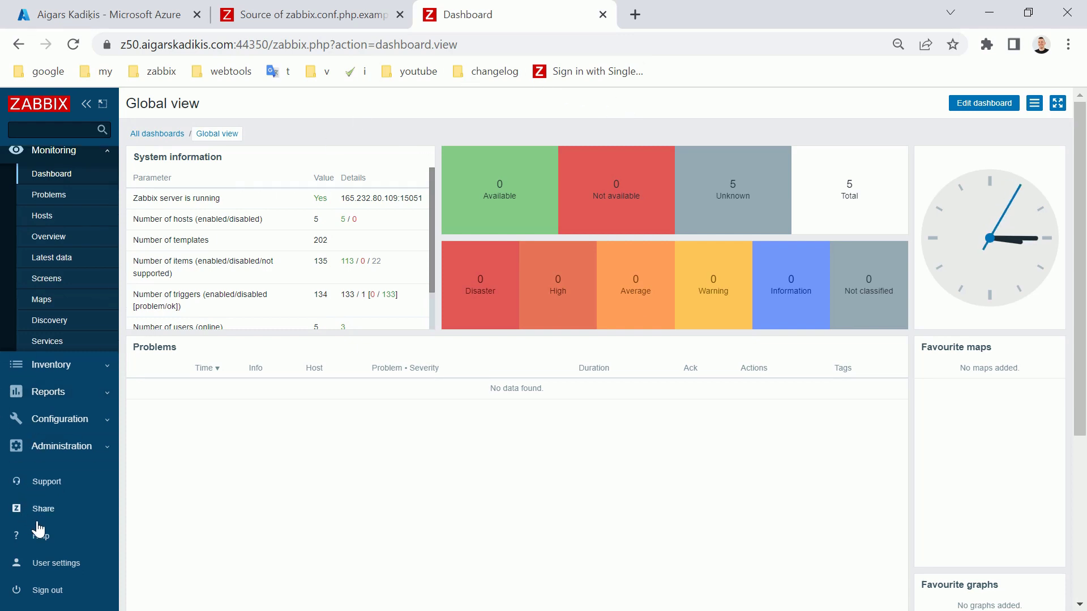
left_click(48, 592)
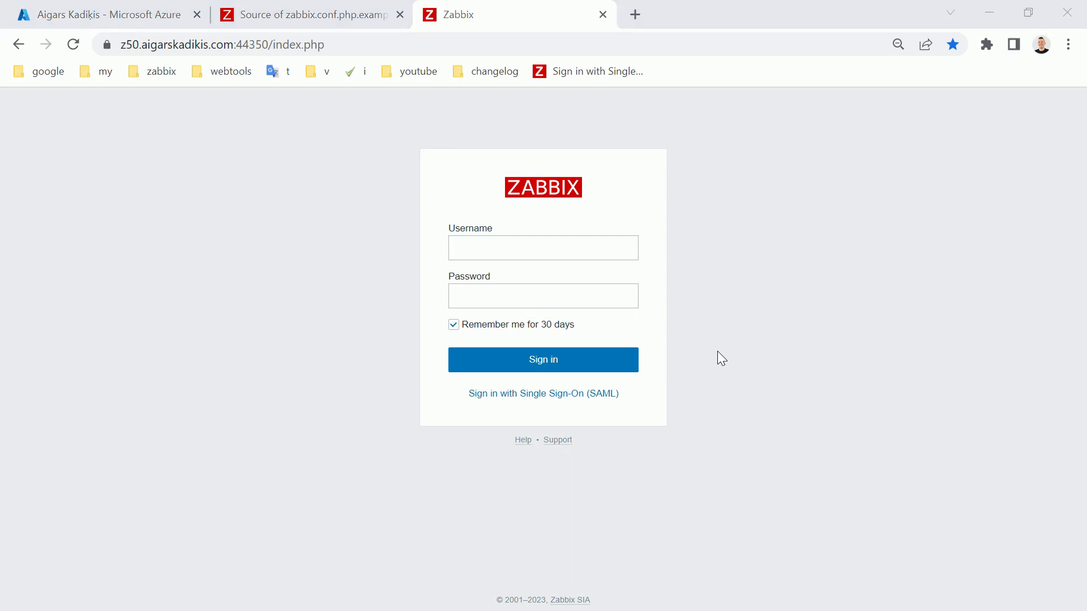
Switch to the terminal, enter the conf/certs/ directory and list its contents
key("alt+Tab")
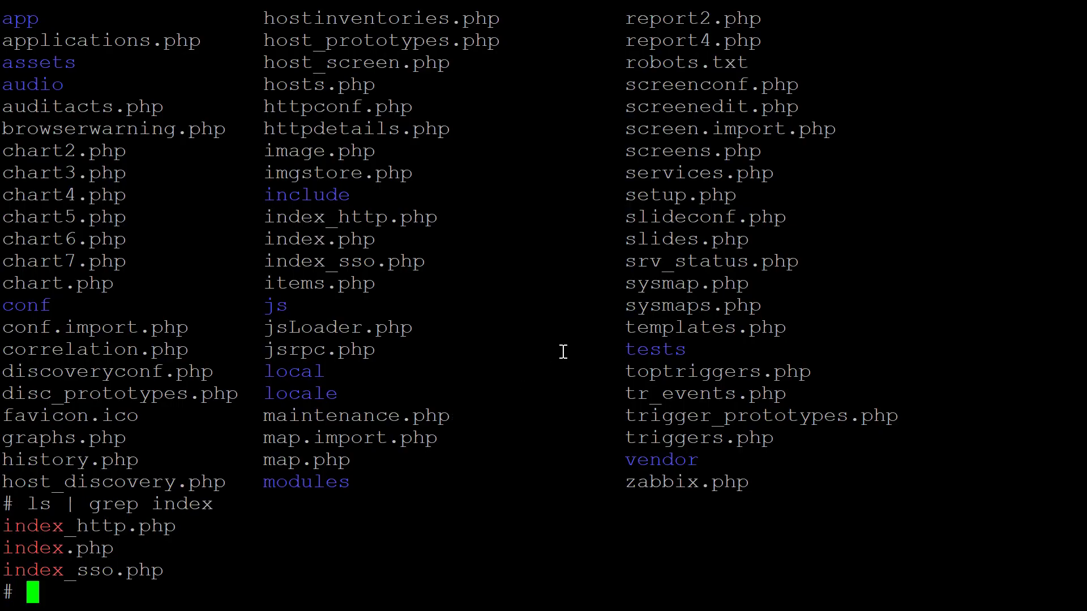
type("cd")
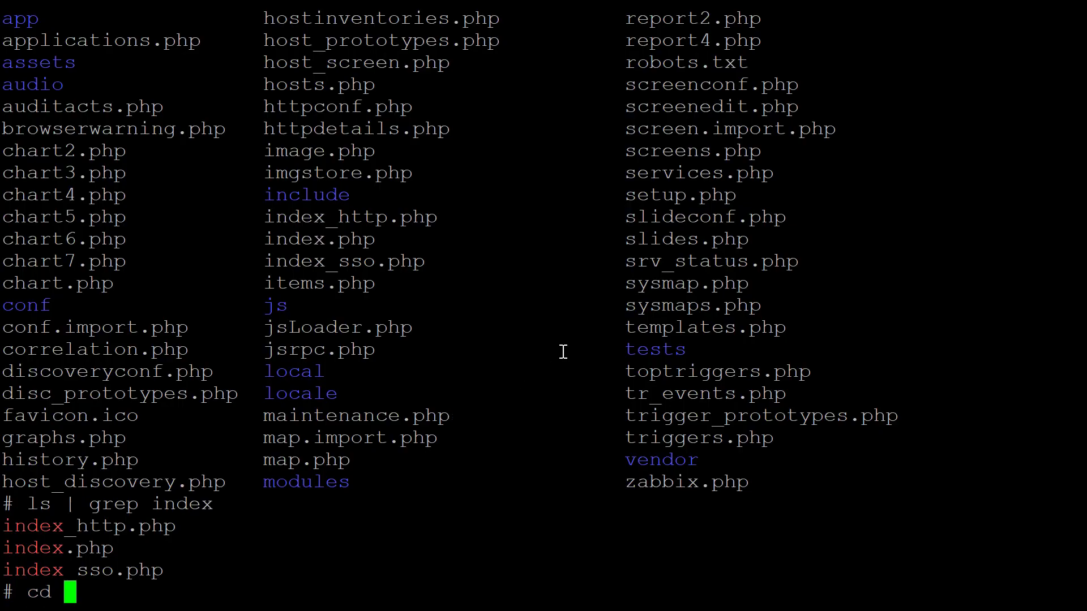
key("BackSpace")
key("BackSpace")
type("ls")
key("Return")
type("cd conf/certs/")
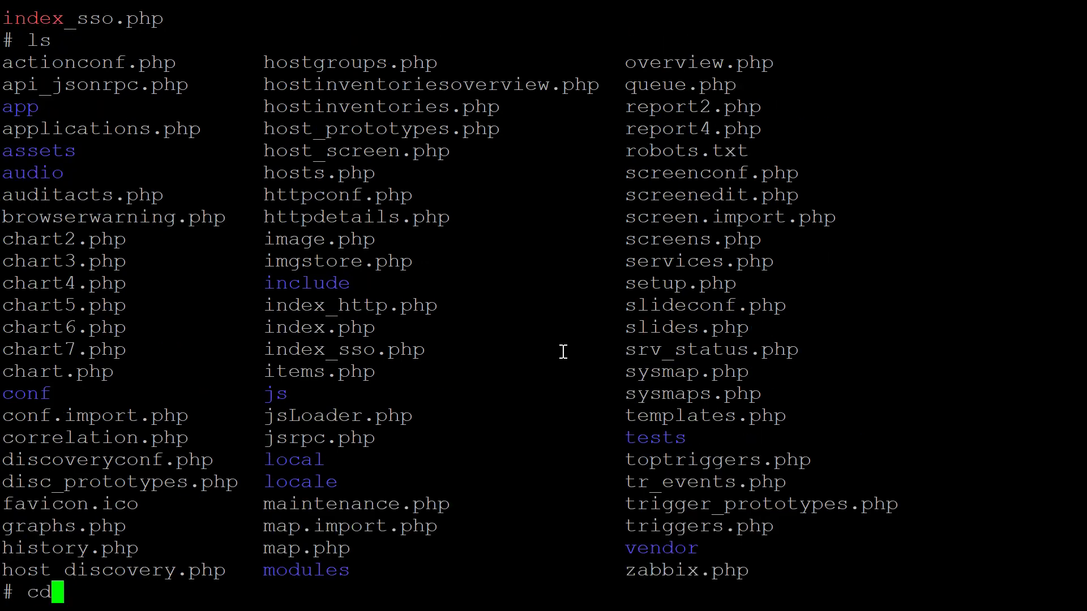
key("Return")
type("ls")
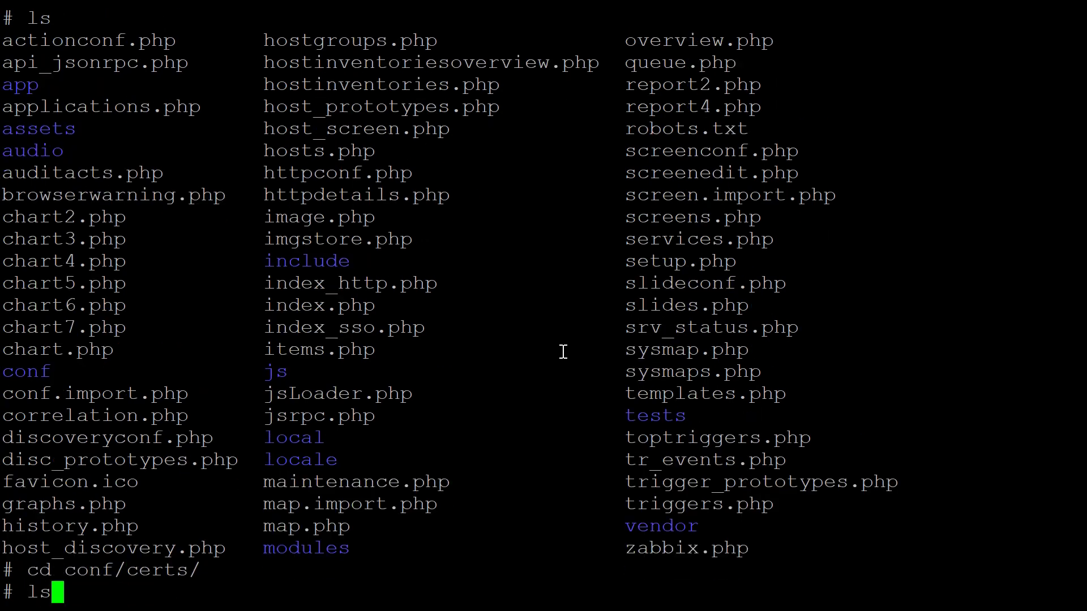
key("Return")
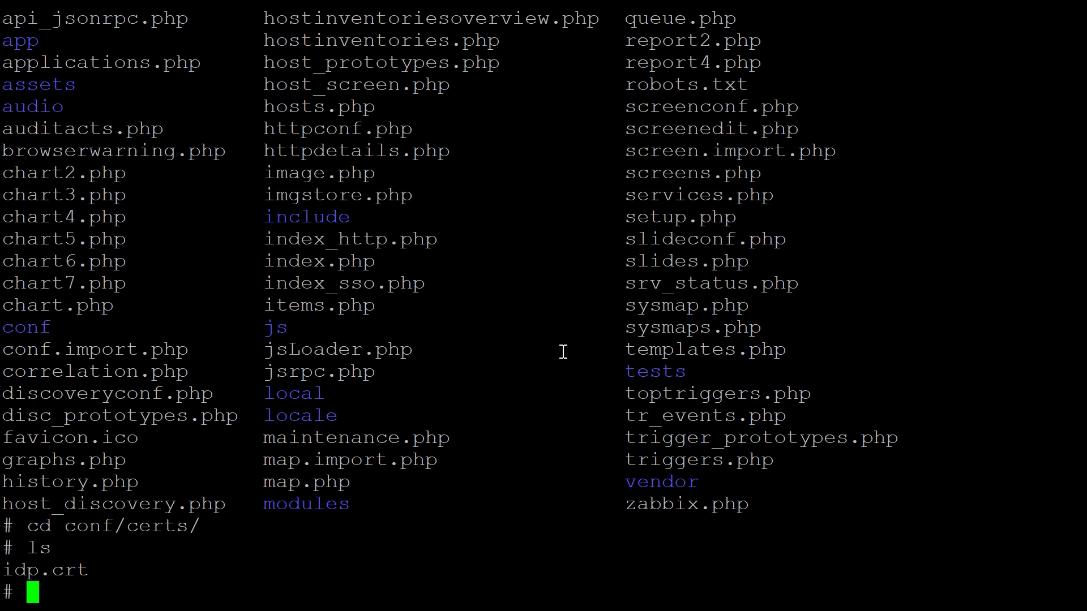
Move idp.crt from the certs directory to the home directory and retry the Single Sign-On login in the browser
type("mv ")
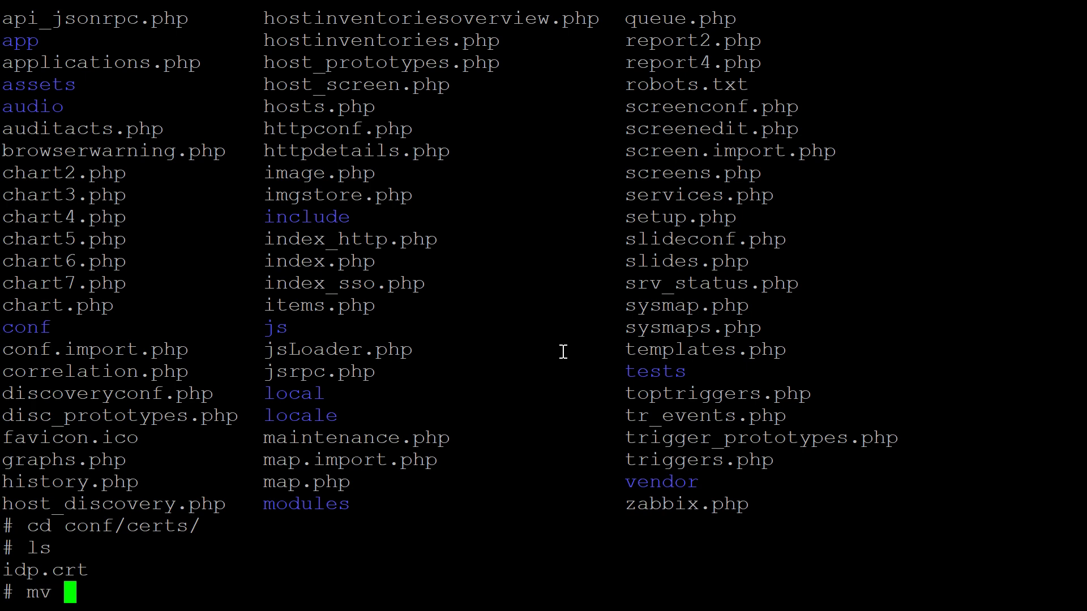
type("id")
key("Tab")
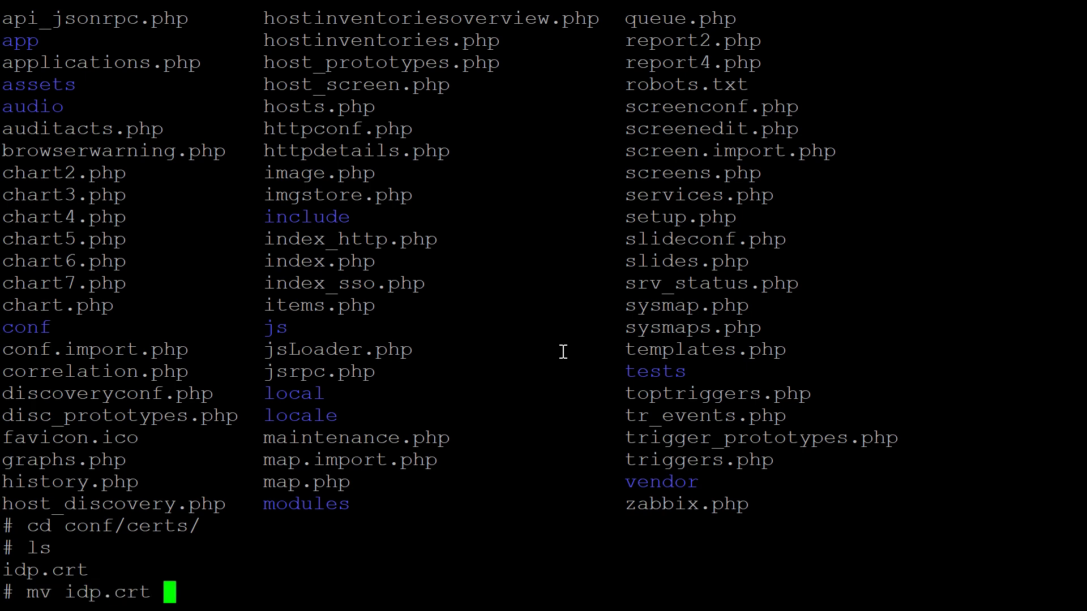
type("~")
key("Return")
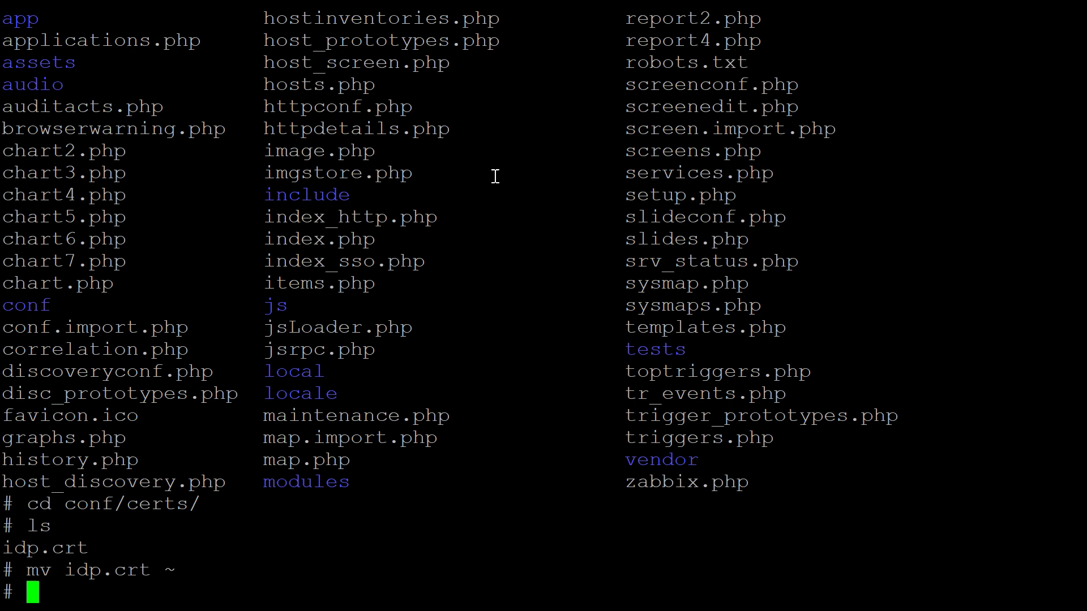
key("alt+Tab")
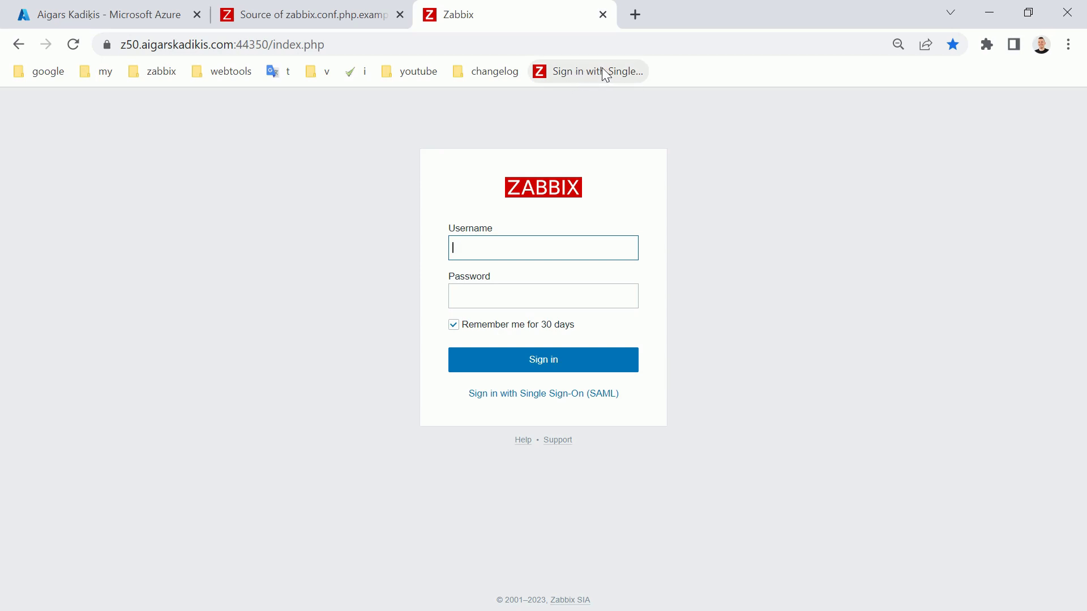
left_click(588, 70)
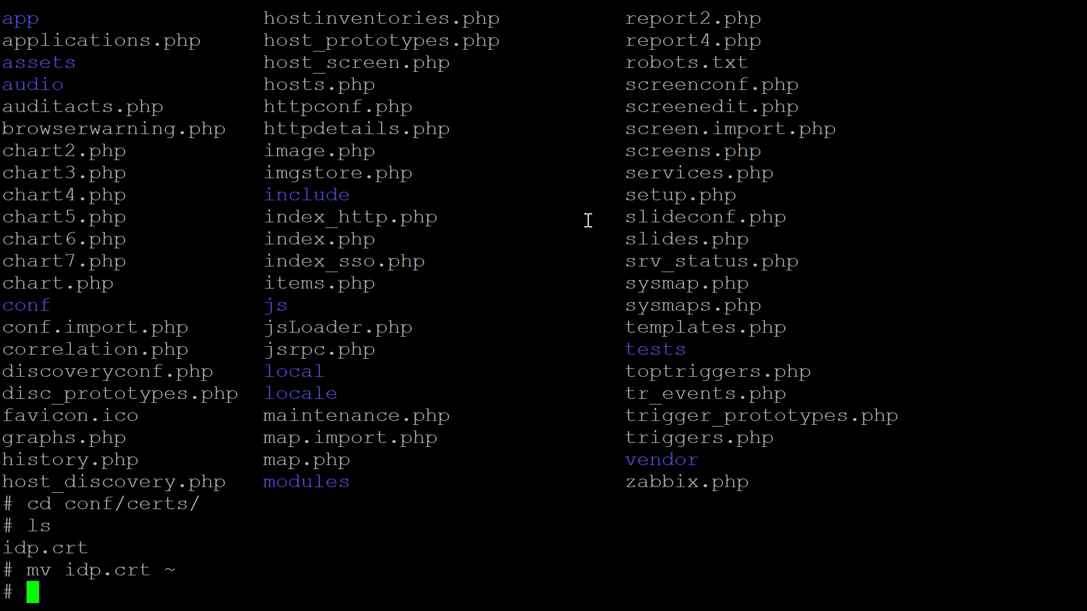
In the terminal, move ~/idp.crt back into the current certs directory
type("mv ~/id")
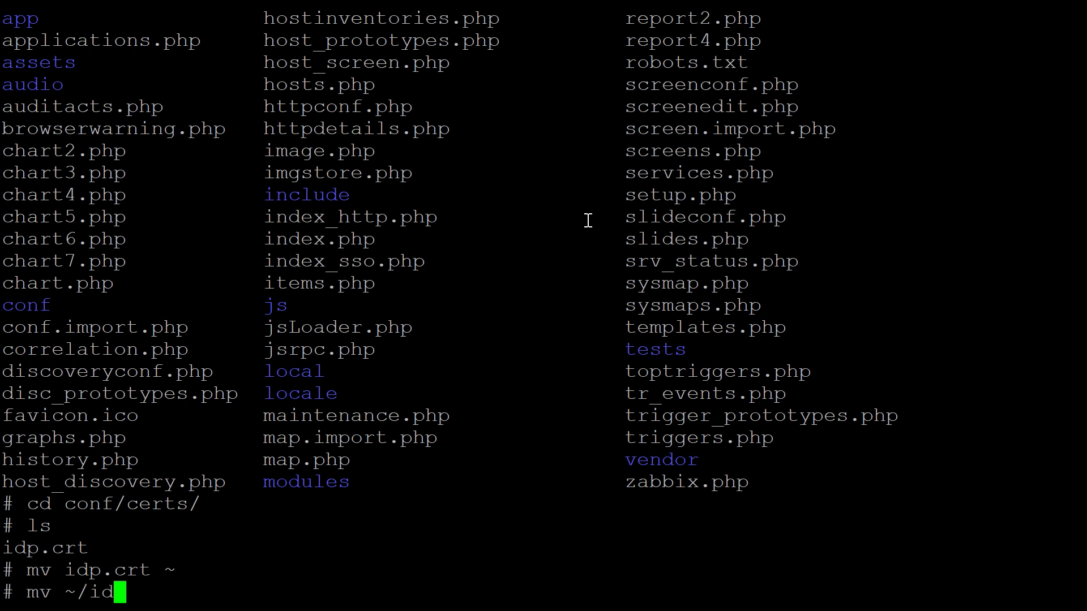
key("Tab")
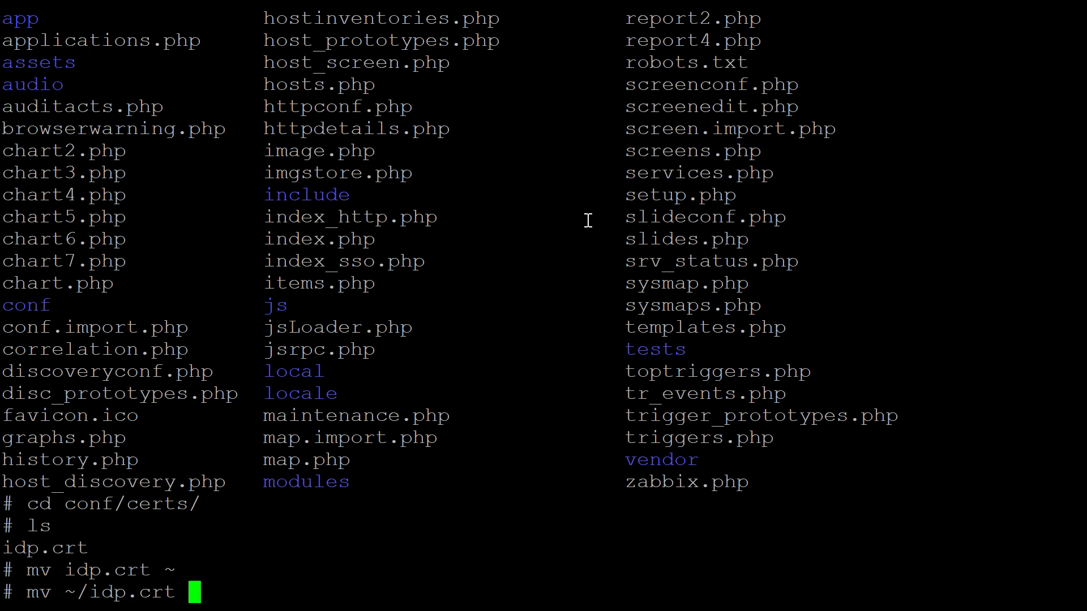
type(".")
key("Return")
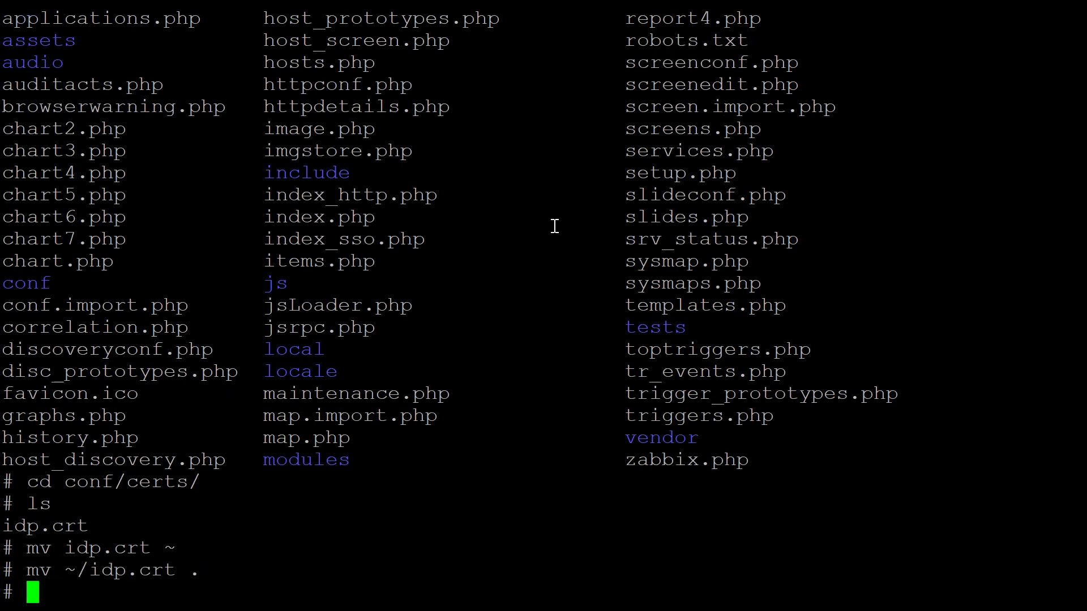
Return to the browser, retest the login with the Single Sign-On bookmark and sign out of Zabbix
key("alt+Tab")
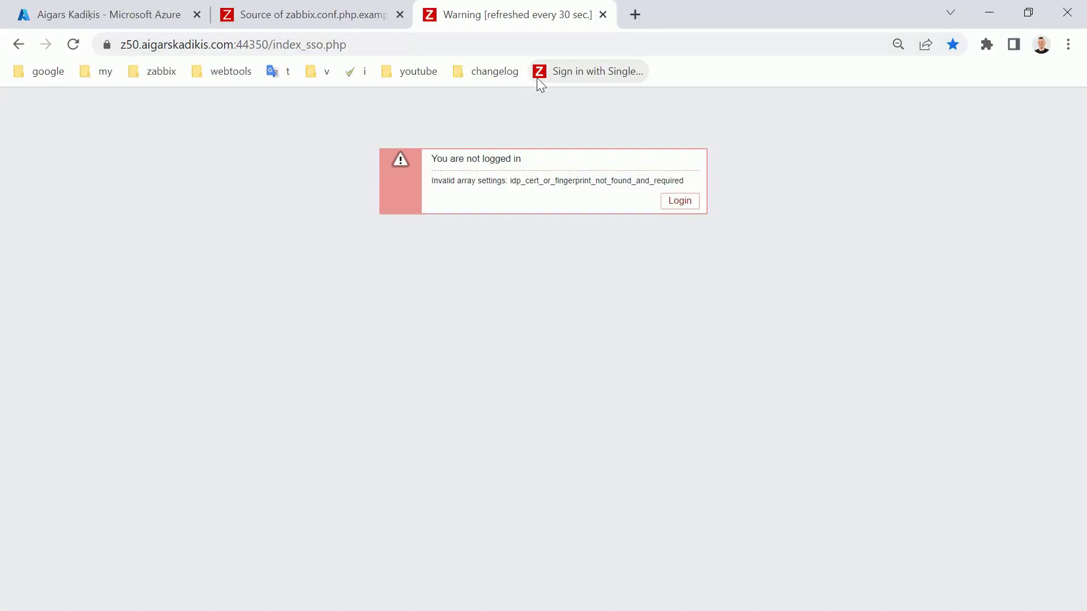
left_click(552, 74)
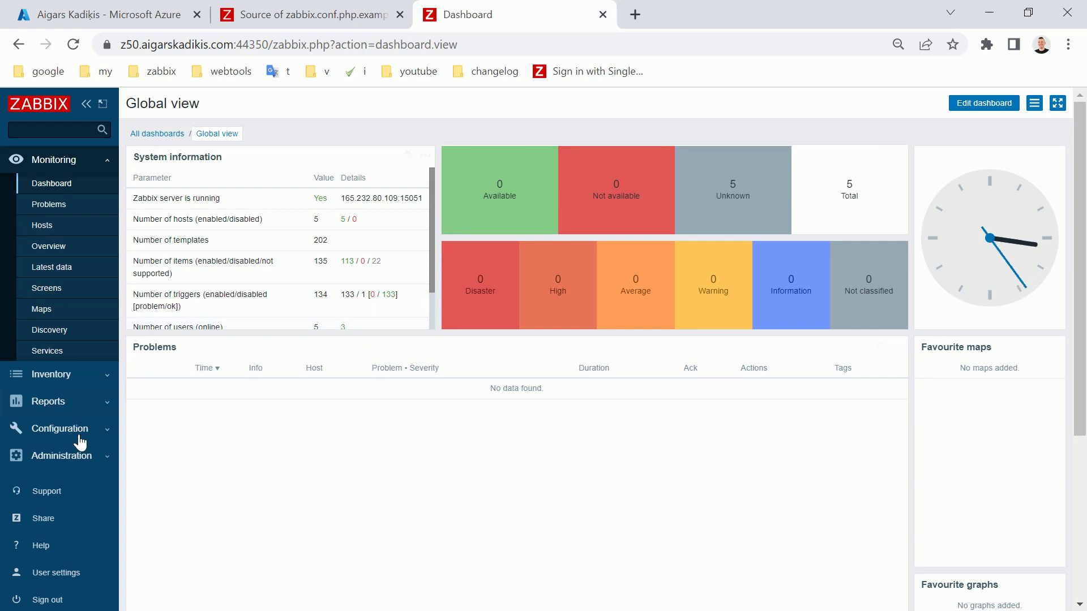
left_click(44, 598)
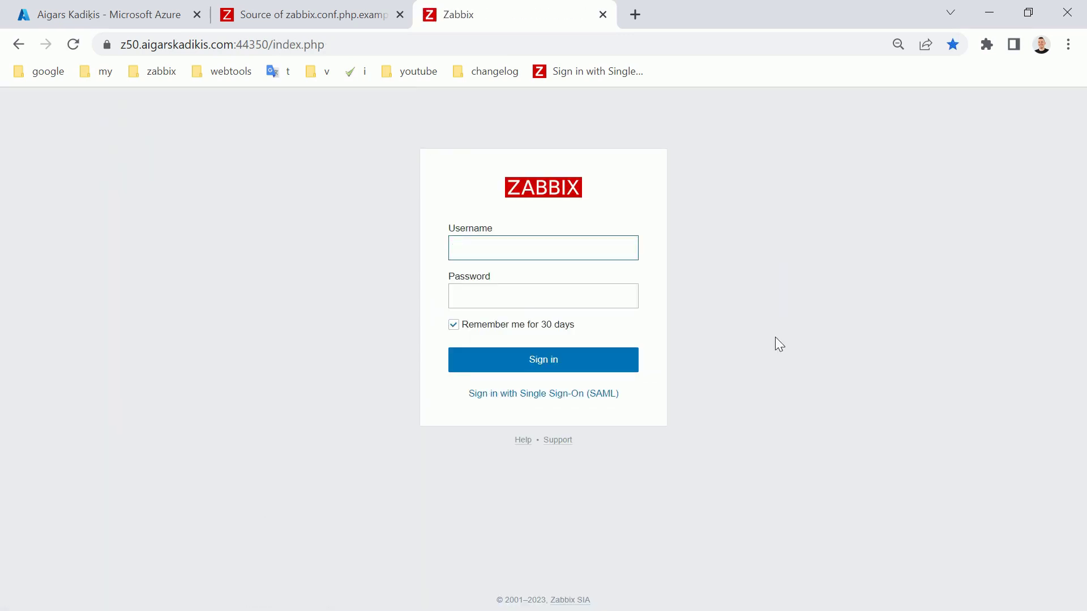
Switch to the terminal and list the certs directory in long format to check the permissions for others on idp.crt
key("alt+Tab")
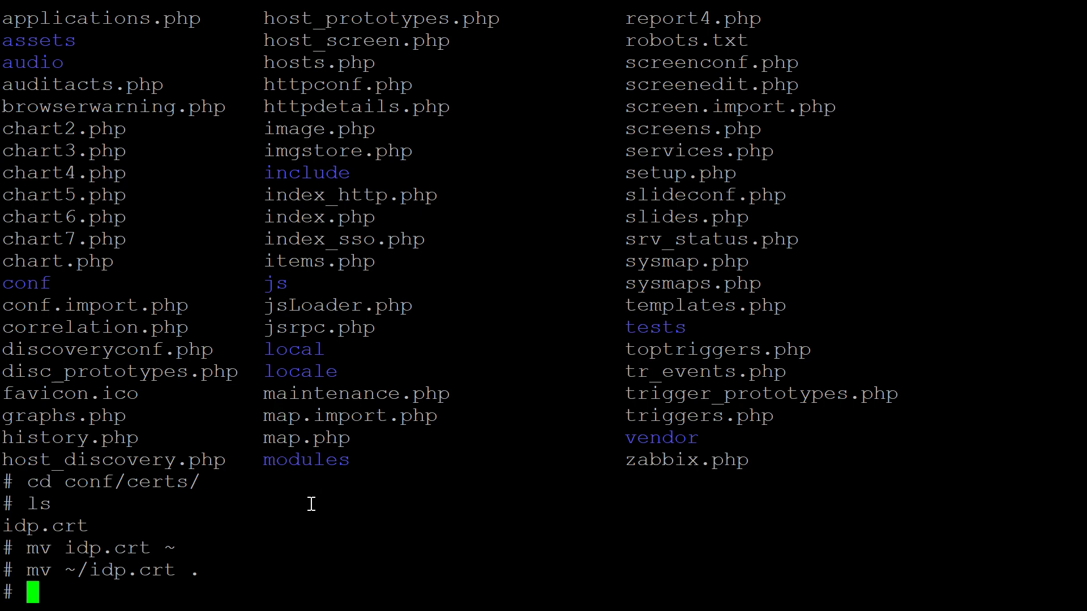
type("ls -lh")
key("Return")
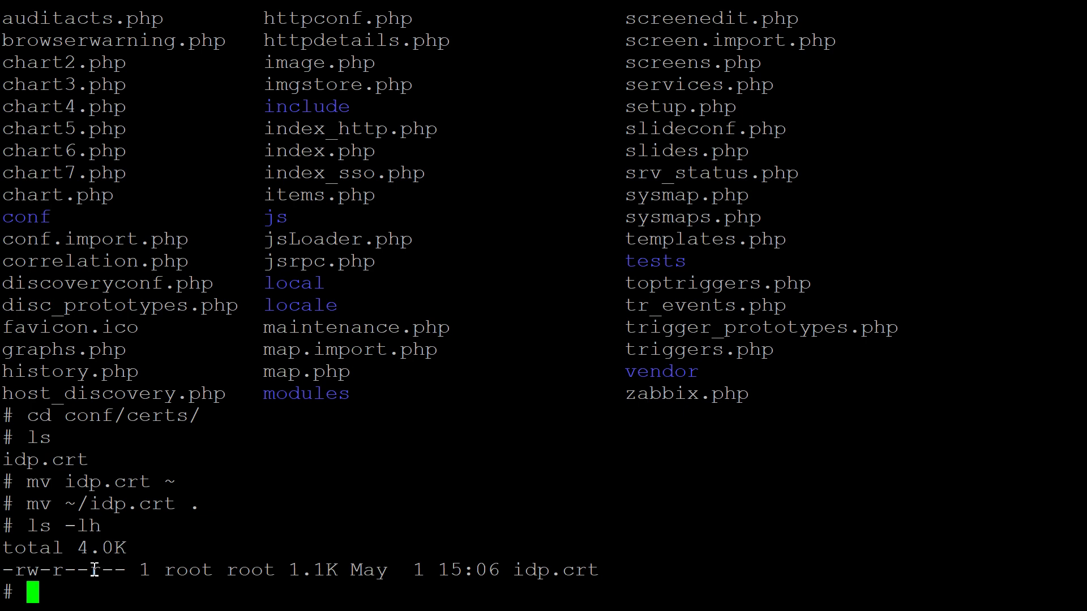
left_click_drag(94, 570, 126, 570)
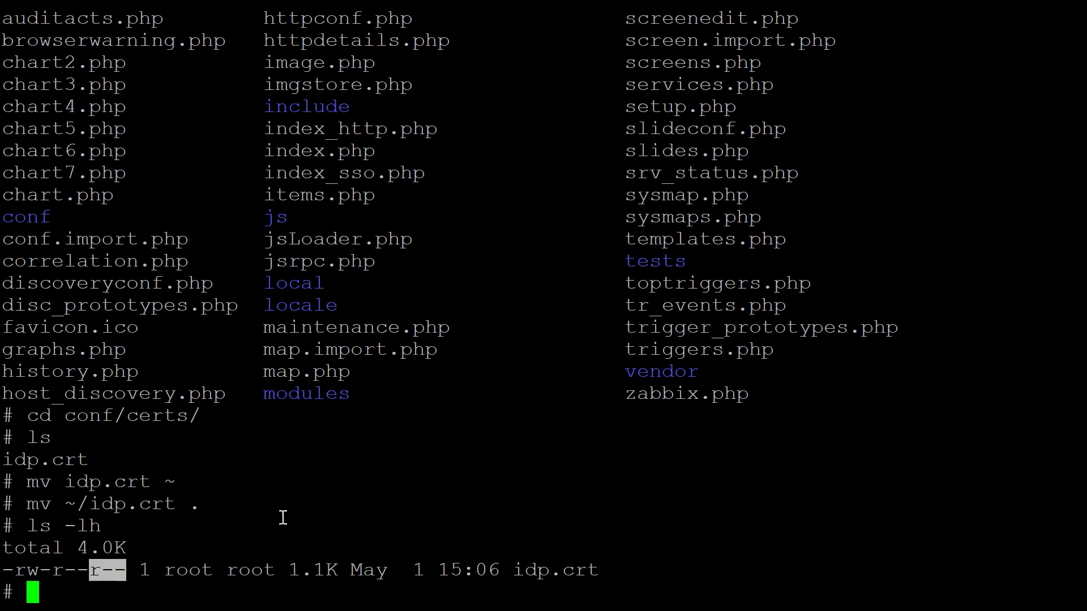
left_click(269, 503)
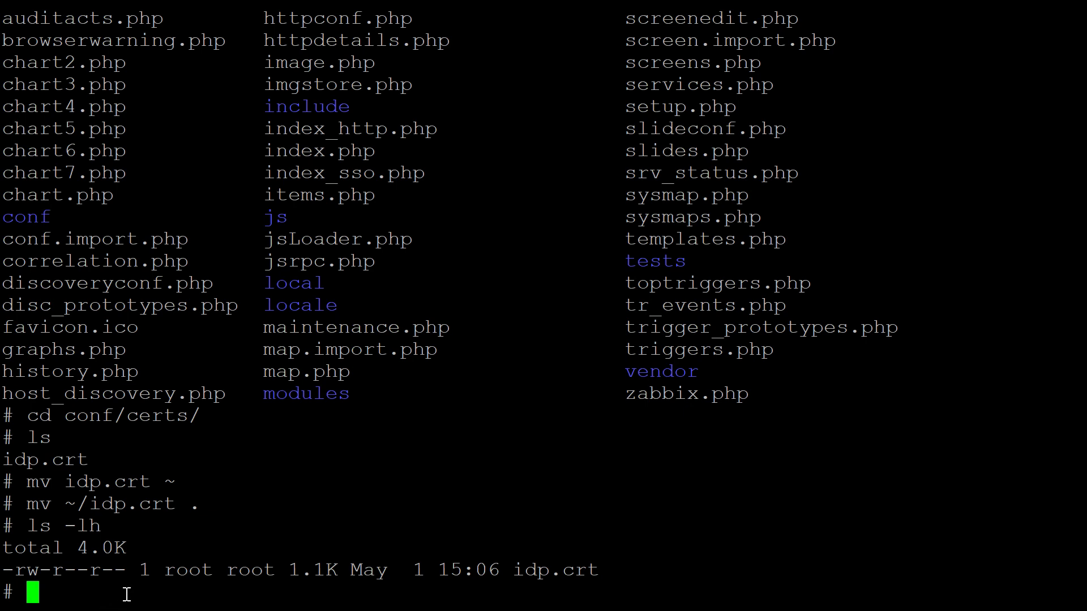
Remove the read permission for others from idp.crt with chmod o-r
type("chmod ")
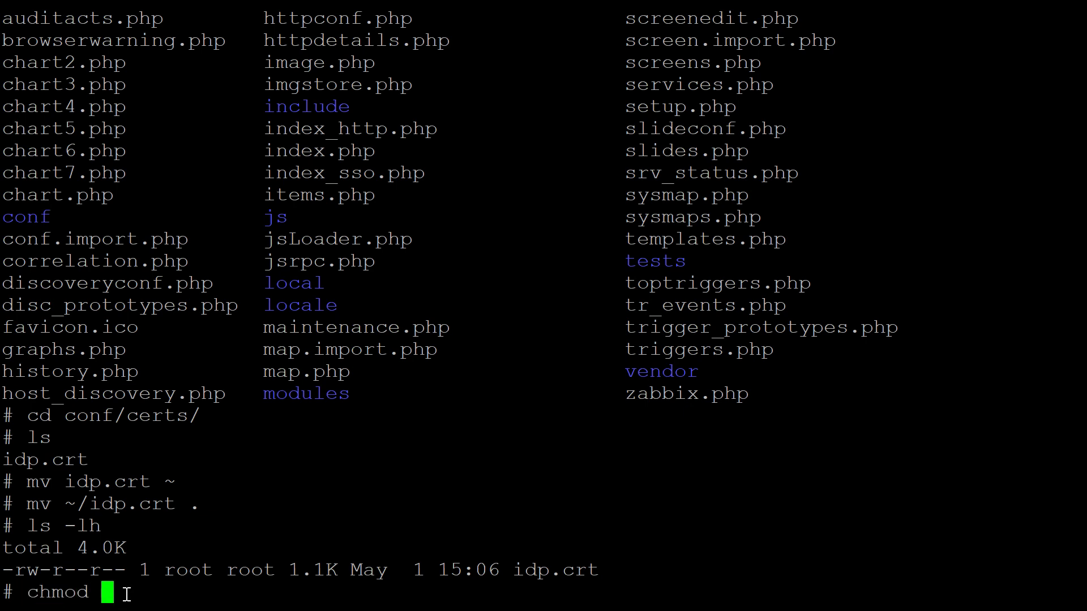
type("o-")
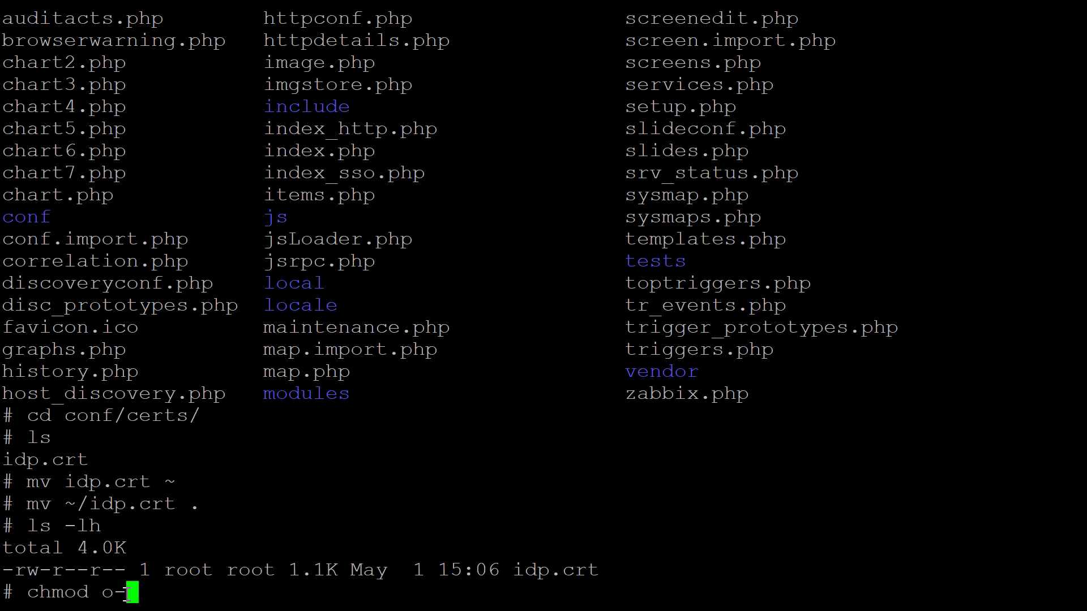
type("r ")
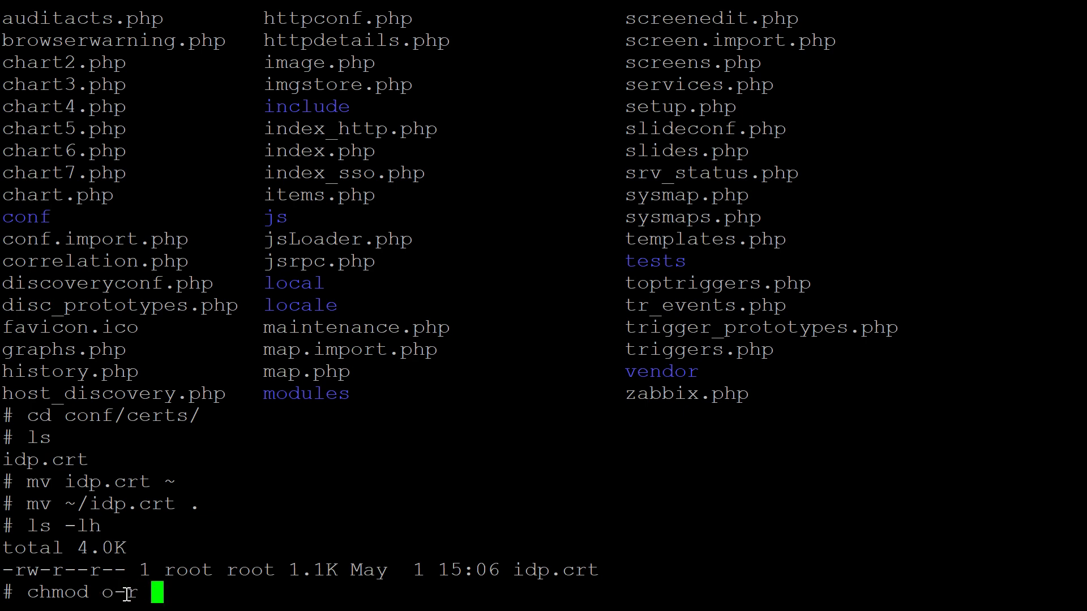
type("i")
key("Tab")
key("Return")
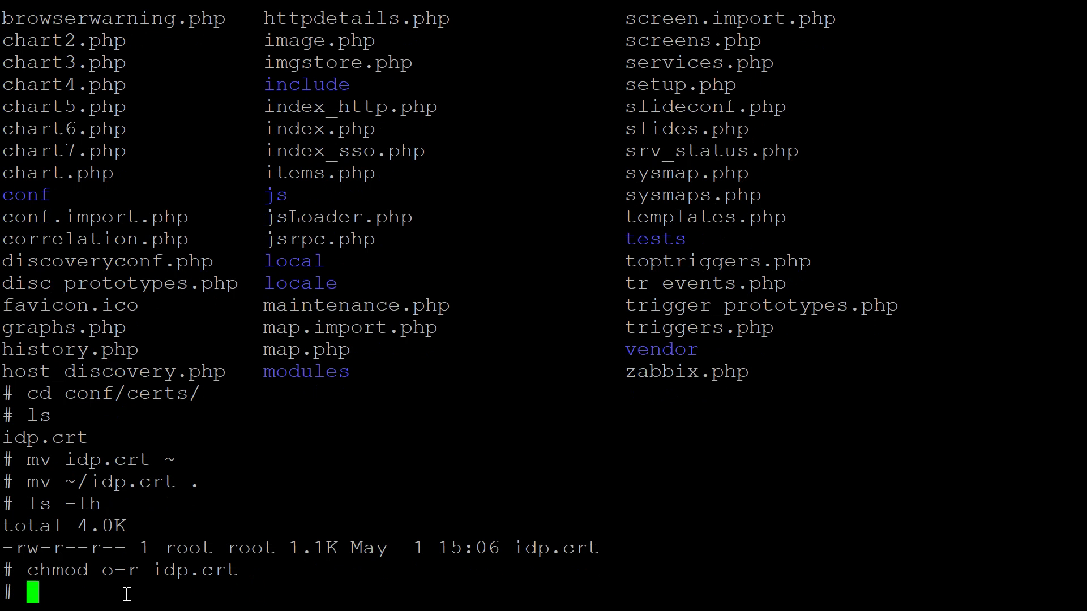
Check idp.crt's permissions with ls -lh and retry the Single Sign-On login in the browser
type("ls -lh")
key("Return")
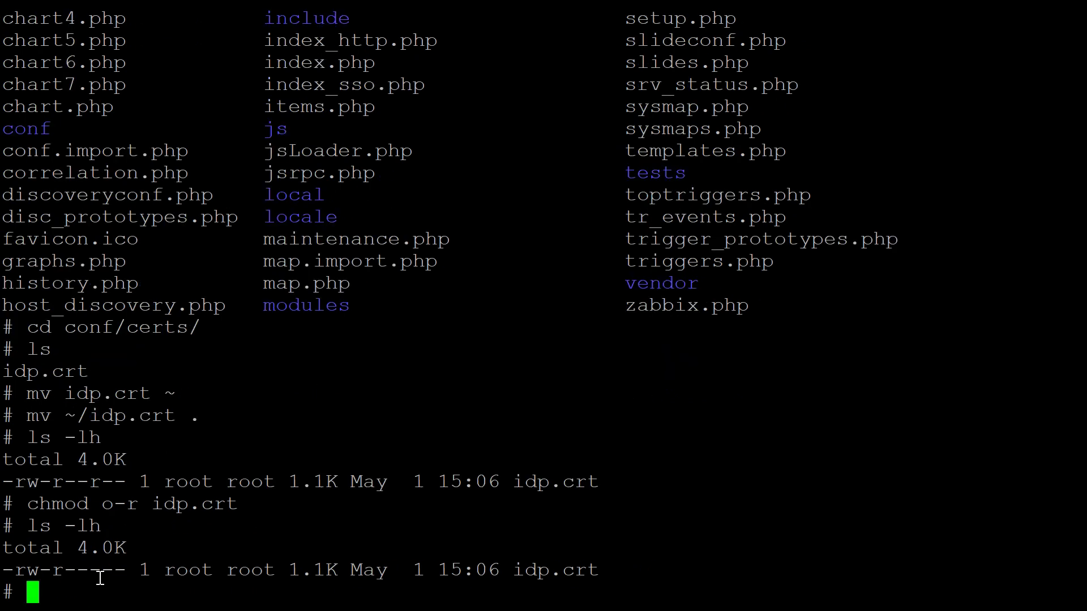
left_click_drag(89, 570, 126, 572)
left_click(462, 385)
key("alt+Tab")
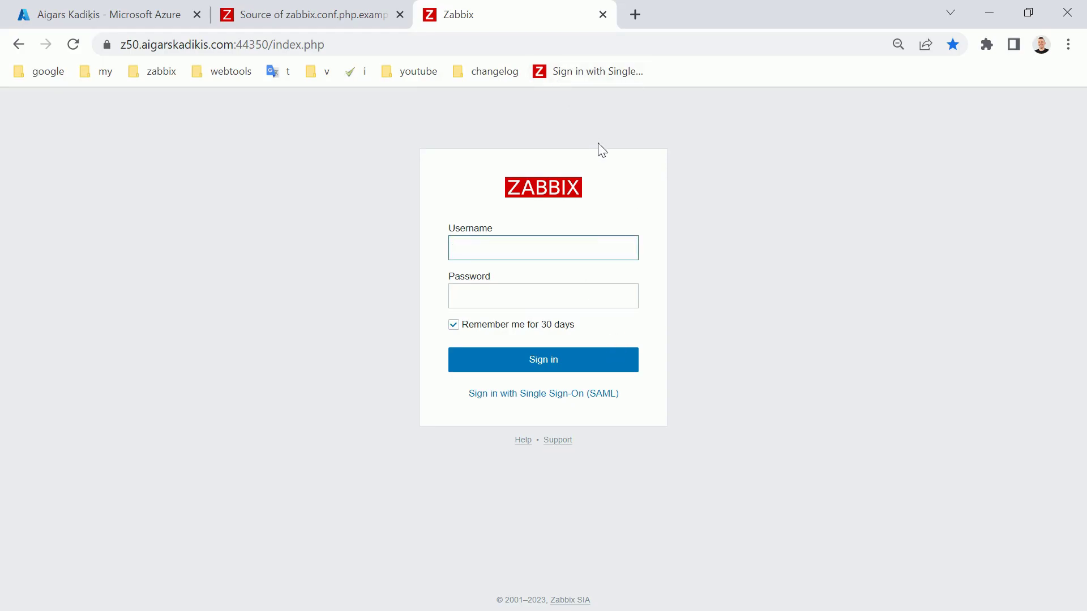
left_click(584, 73)
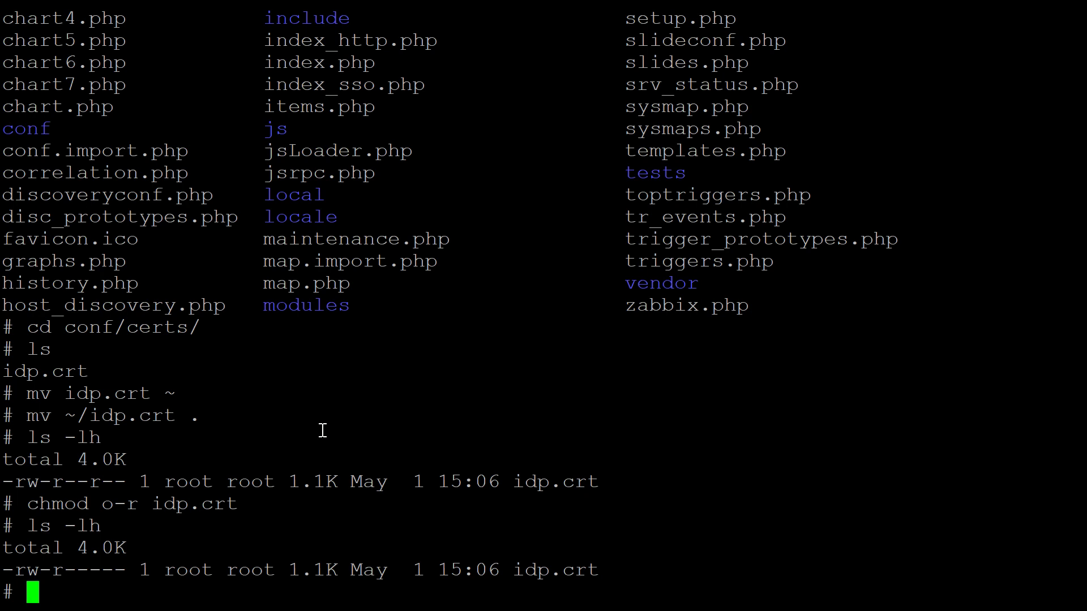
In the terminal, give others read permission on idp.crt with chmod o+r, and retest the Single Sign-On login in the browser
type("chmod ")
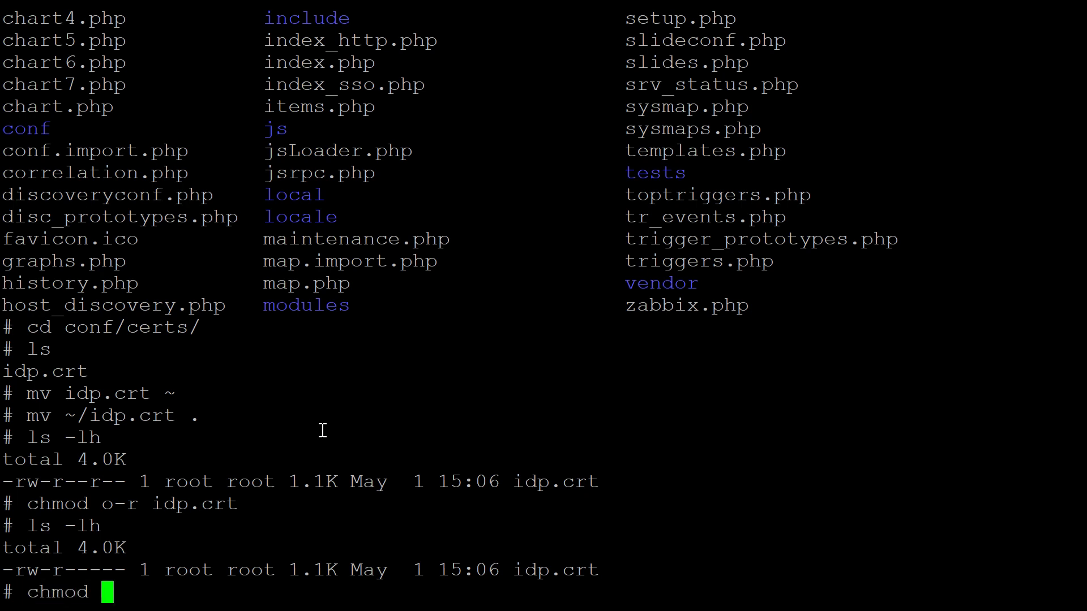
type("o+r ")
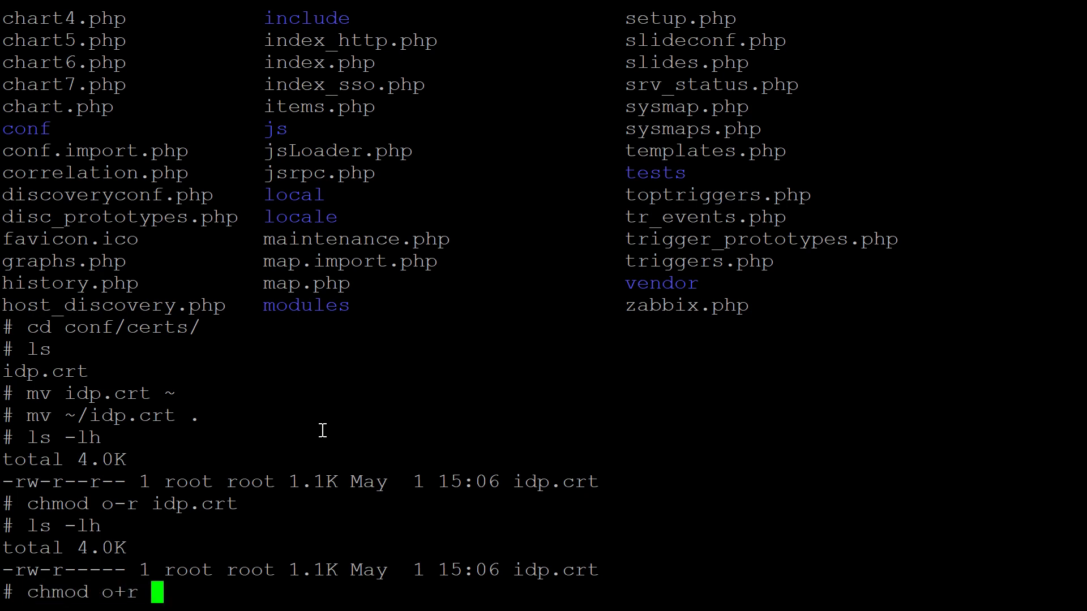
type("id")
key("Tab")
key("Return")
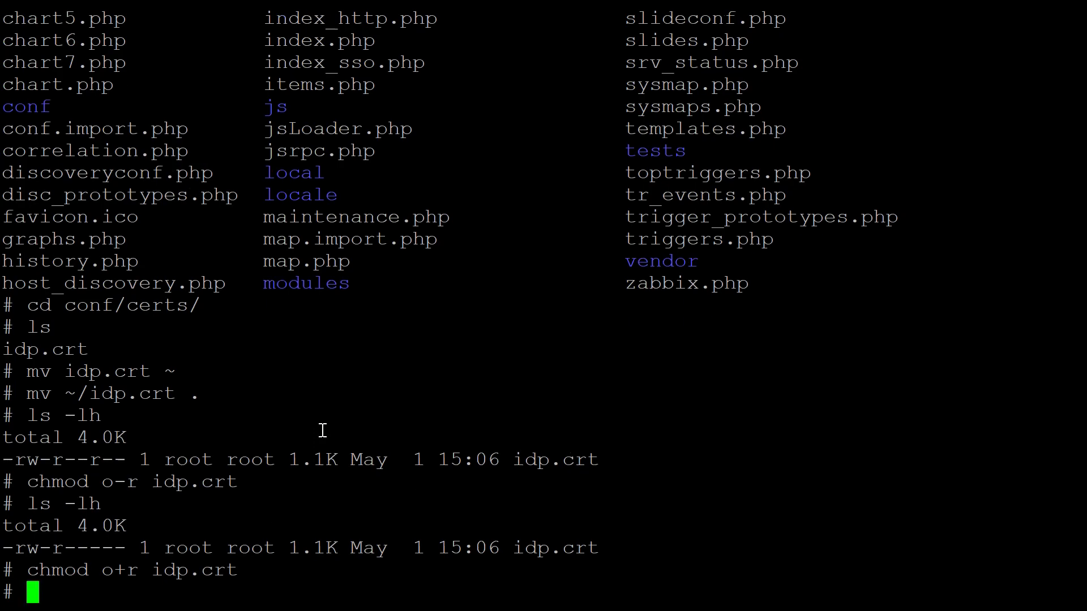
key("alt+Tab")
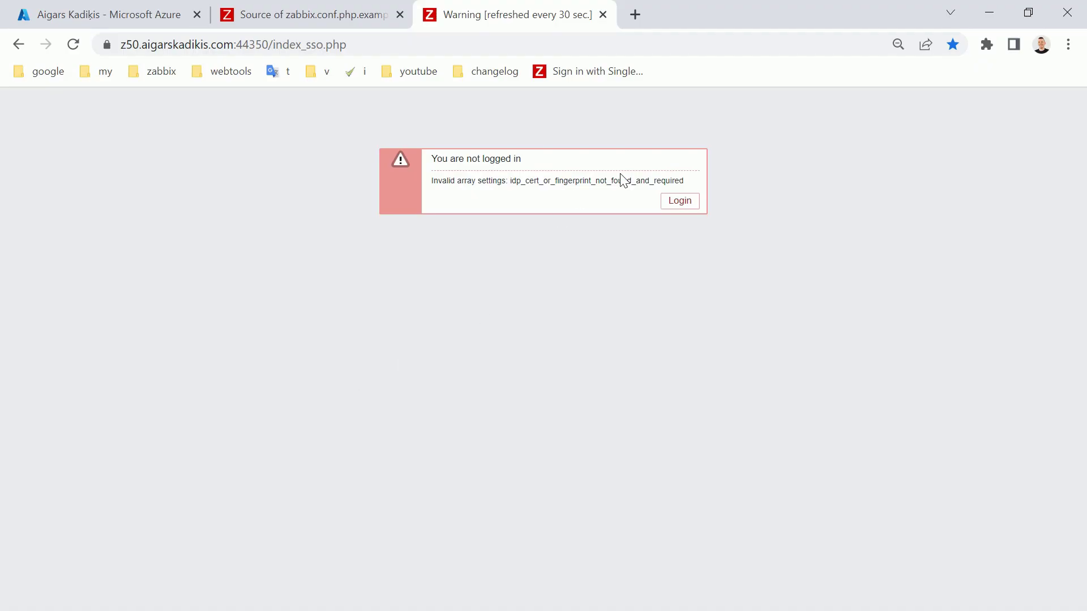
left_click(586, 70)
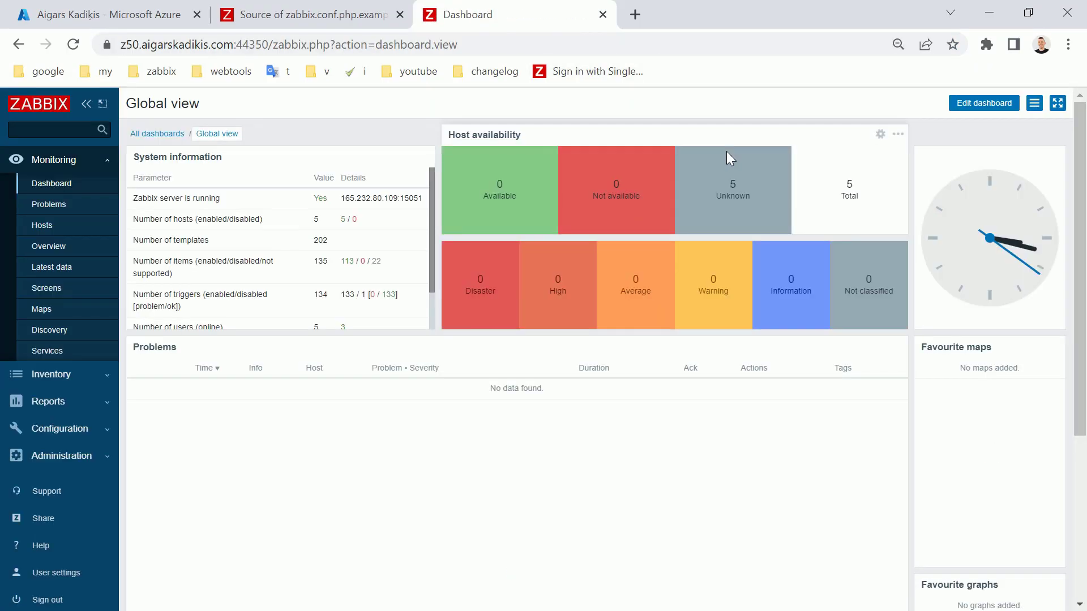
Switch to the terminal and copy idp.crt to the home directory as a backup
key("alt+Tab")
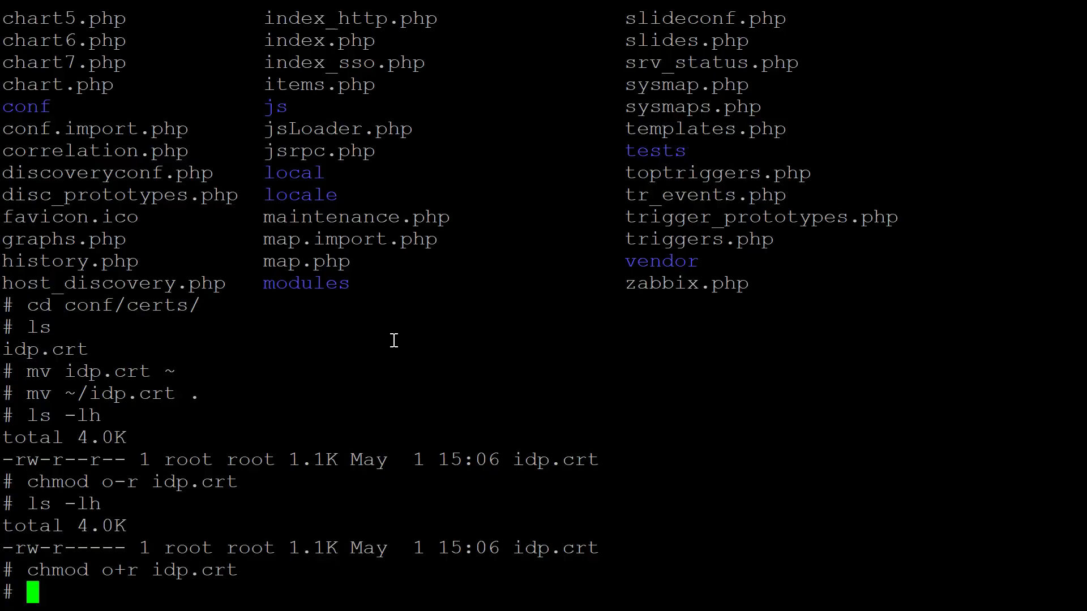
type("cp ")
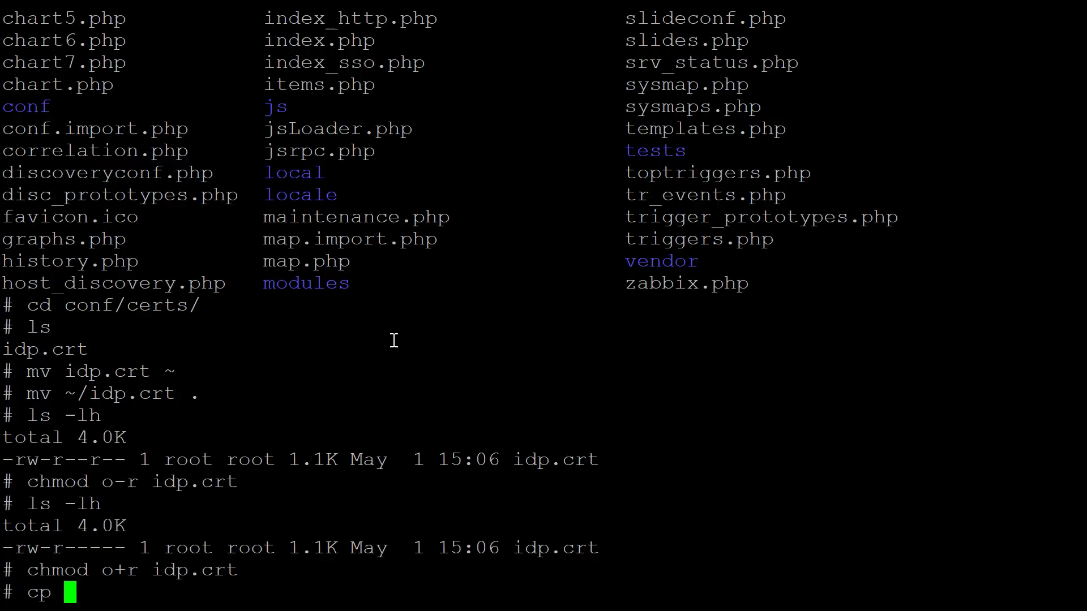
type("idp.crt ")
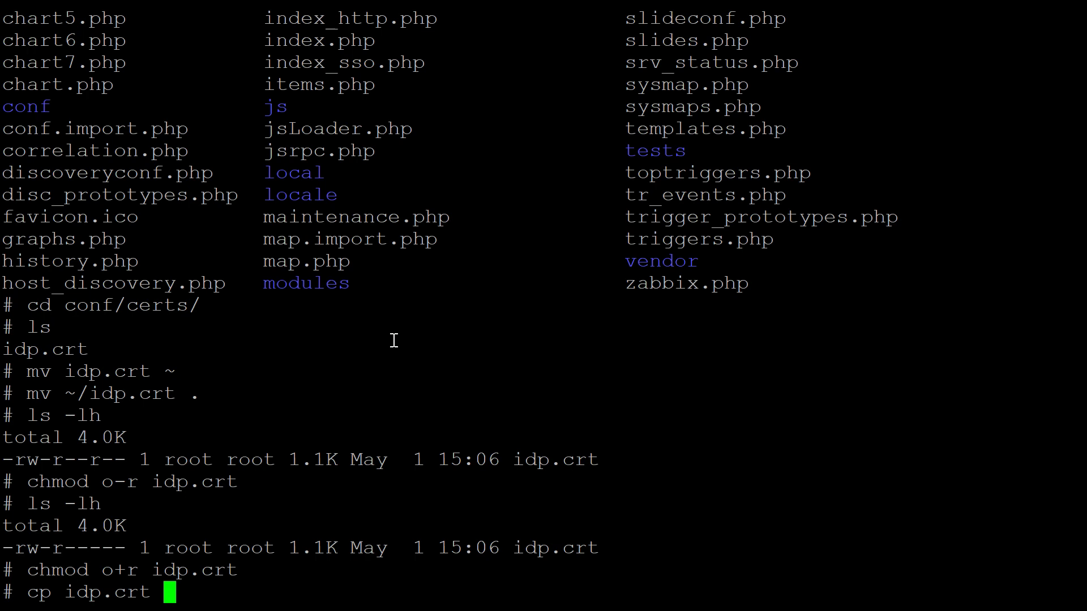
type("~")
key("Return")
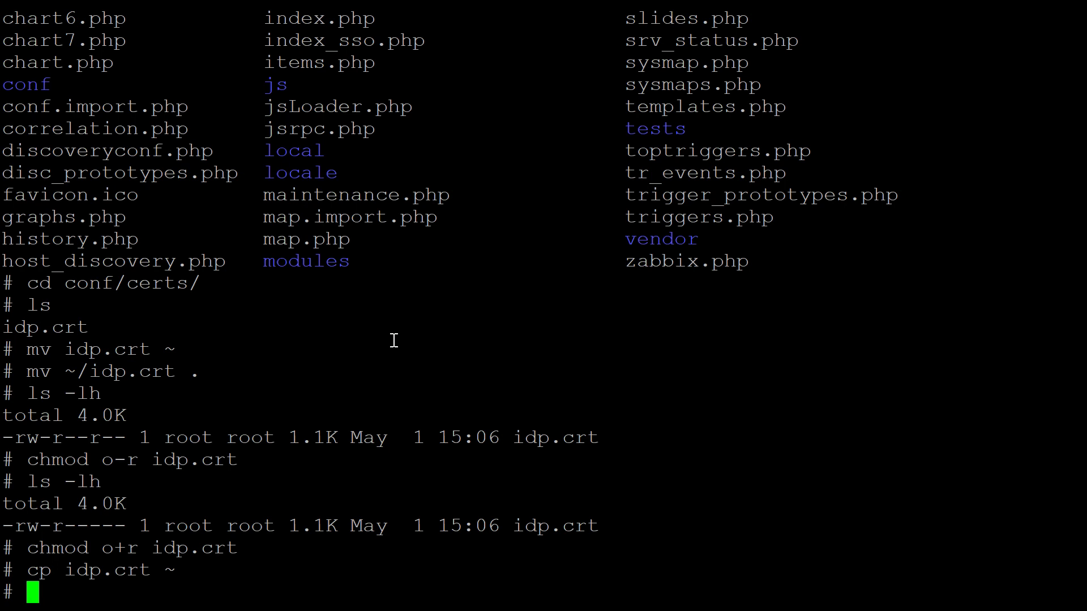
Append three empty lines to idp.crt by running echo "" >> idp.crt three times
type("echo ")
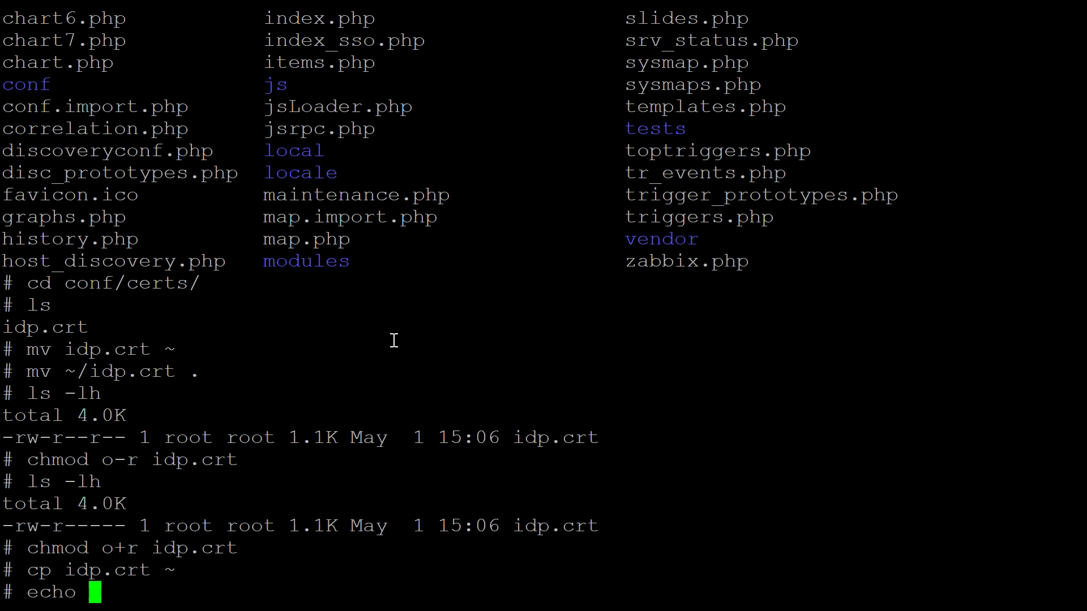
type("\"\" ")
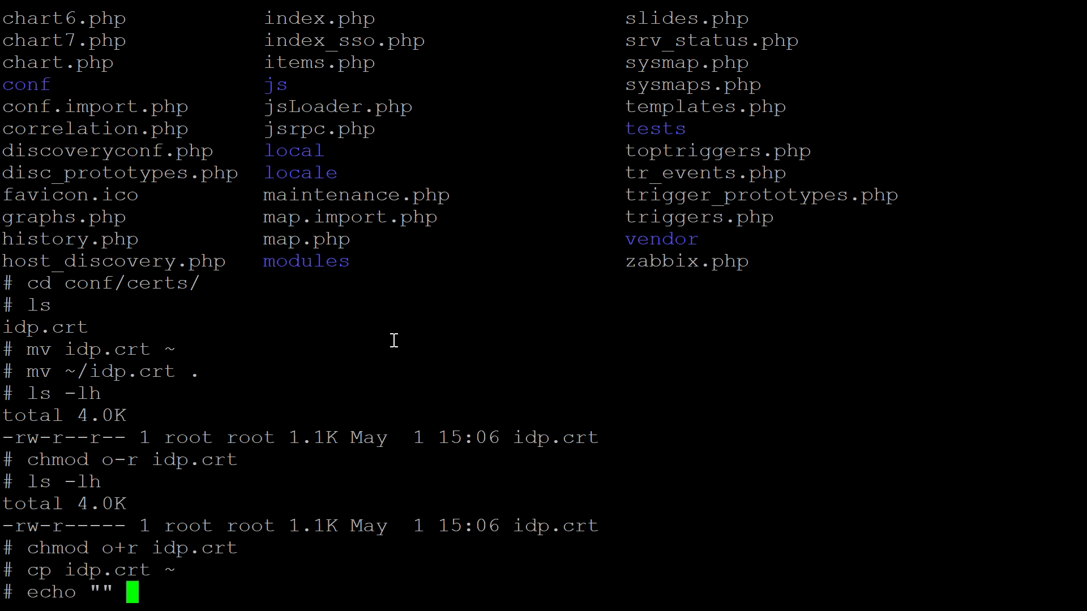
type(">> i")
key("Tab")
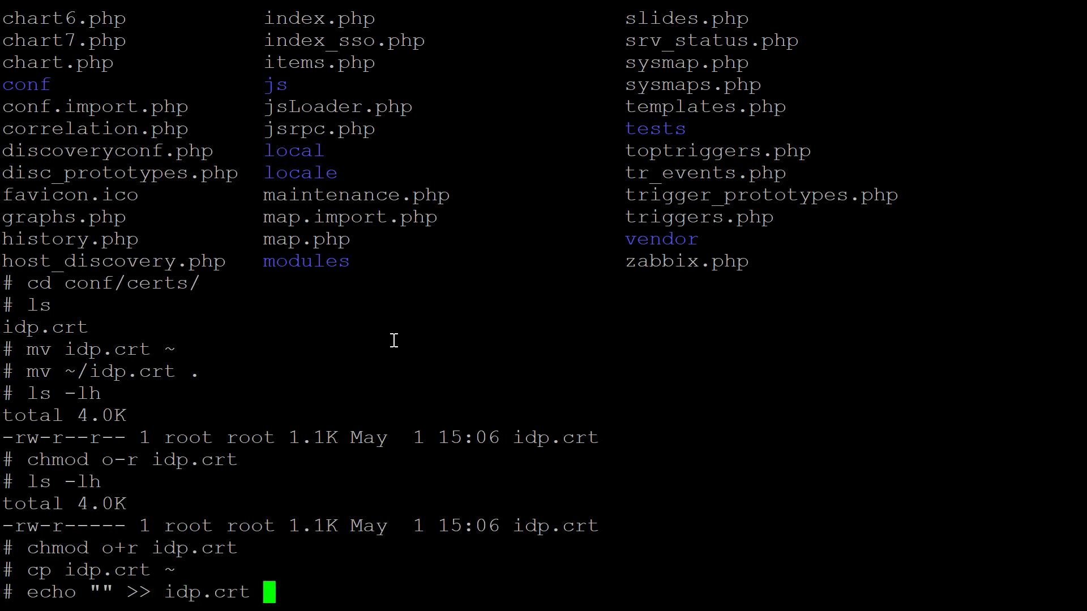
key("Return")
key("Up")
key("Return")
key("Up")
key("Return")
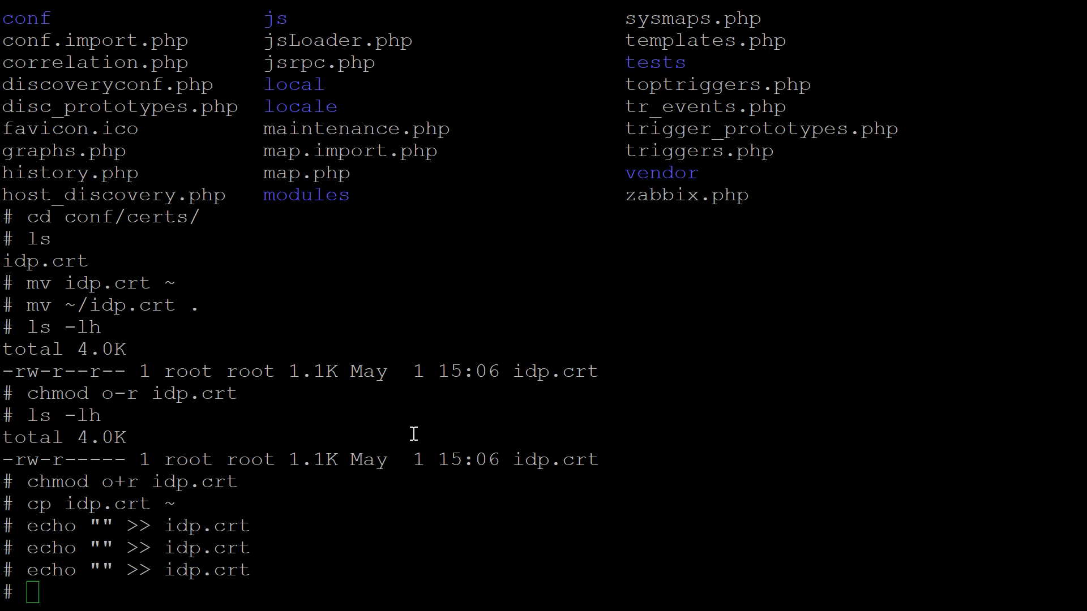
Switch to the browser, sign out of Zabbix and test the login again with the Single Sign-On bookmark
key("alt+Tab")
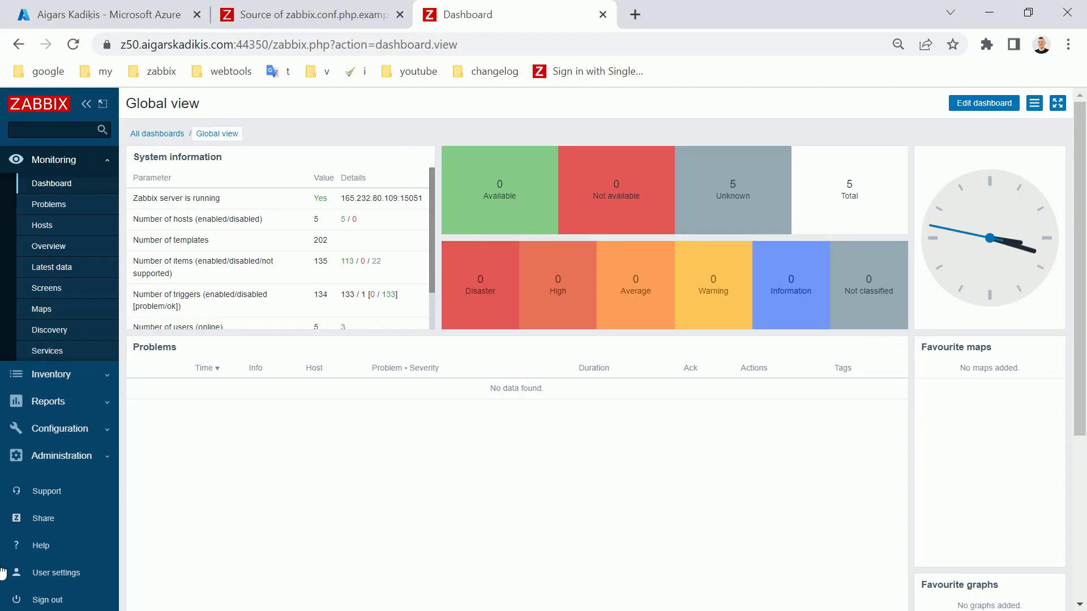
left_click(56, 599)
left_click(589, 71)
In the terminal, overwrite the contents of idp.crt with the text "hello world" using echo
key("alt+Tab")
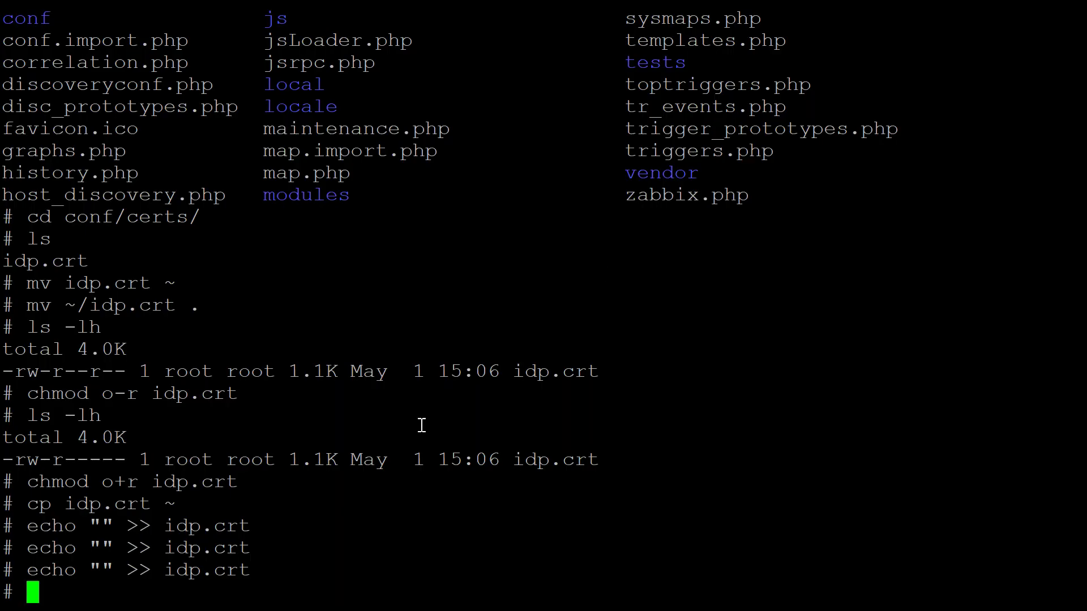
type("ech")
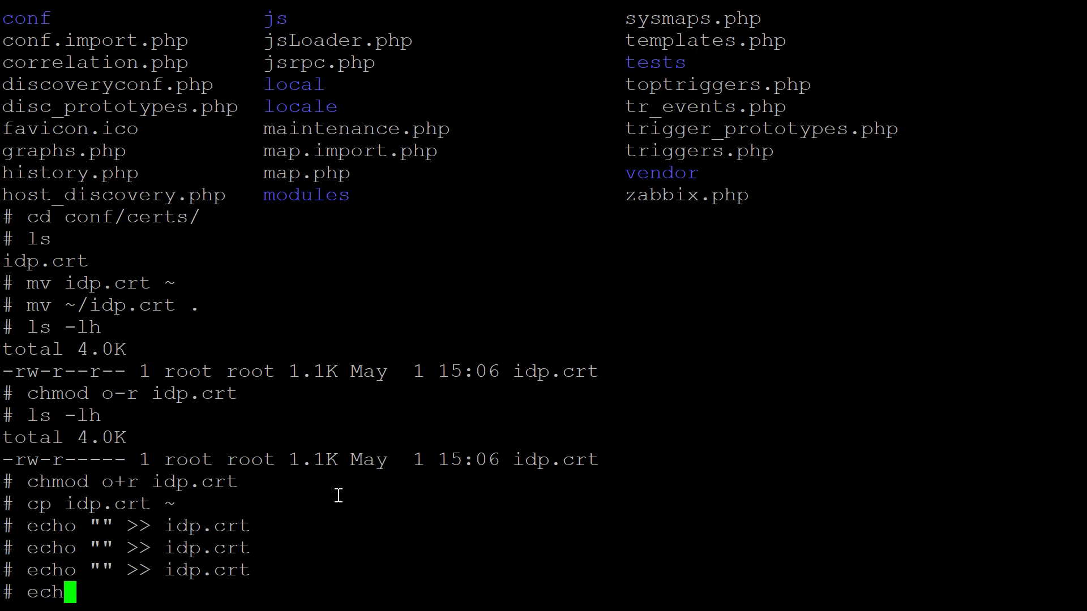
type("o hello w")
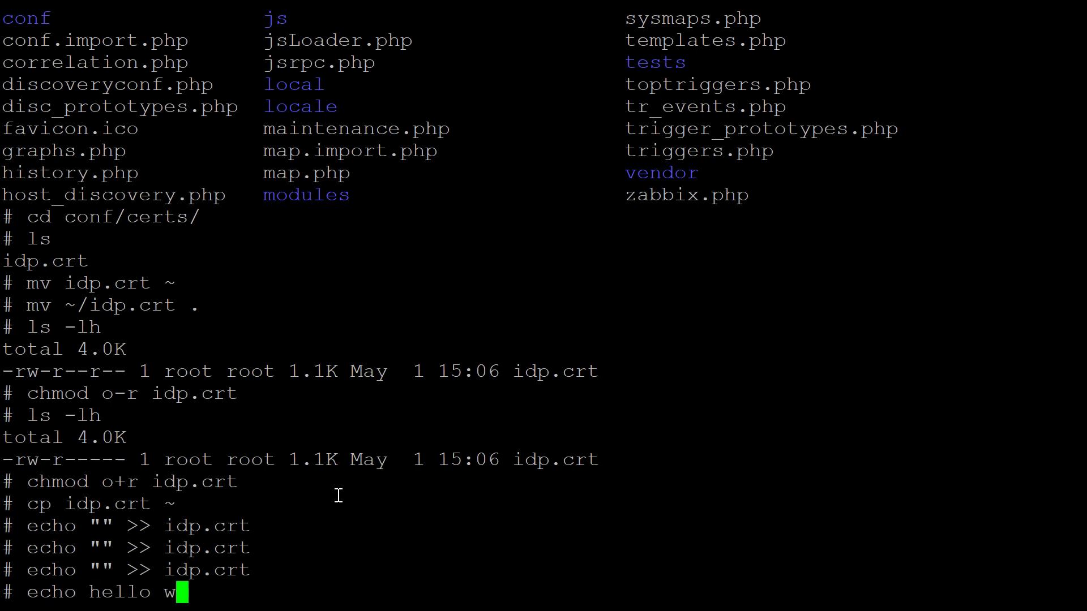
type("orl")
type("d")
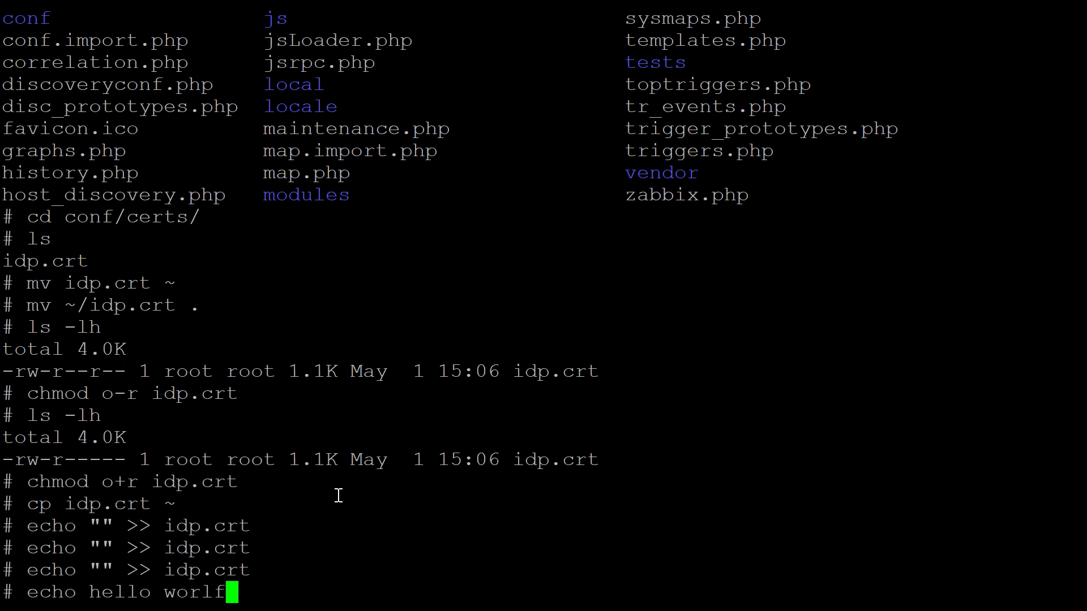
key("BackSpace")
key("BackSpace")
type("ld > idp.crt")
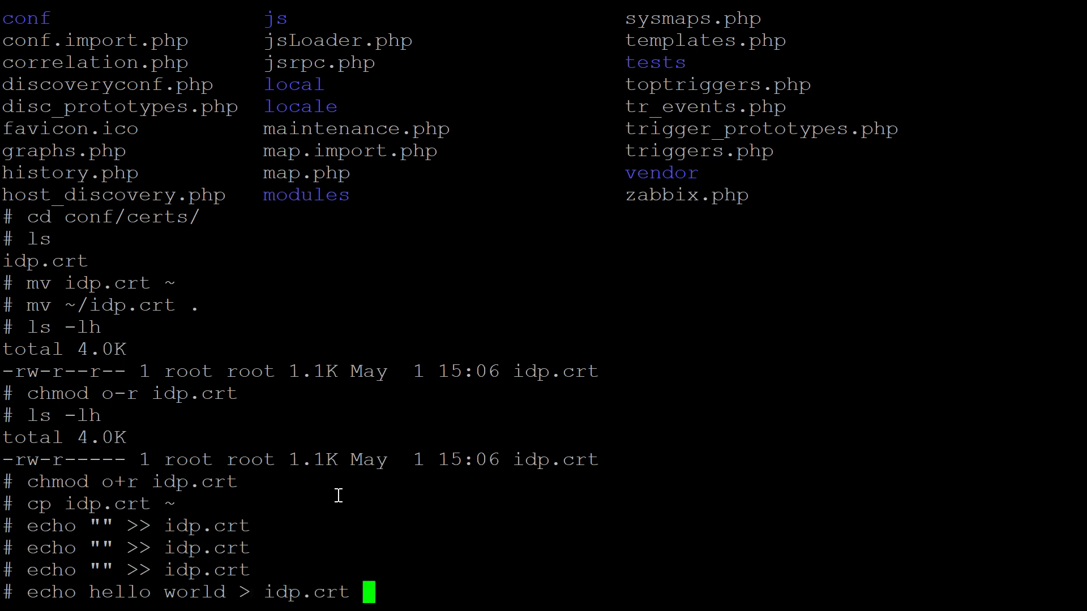
key("Return")
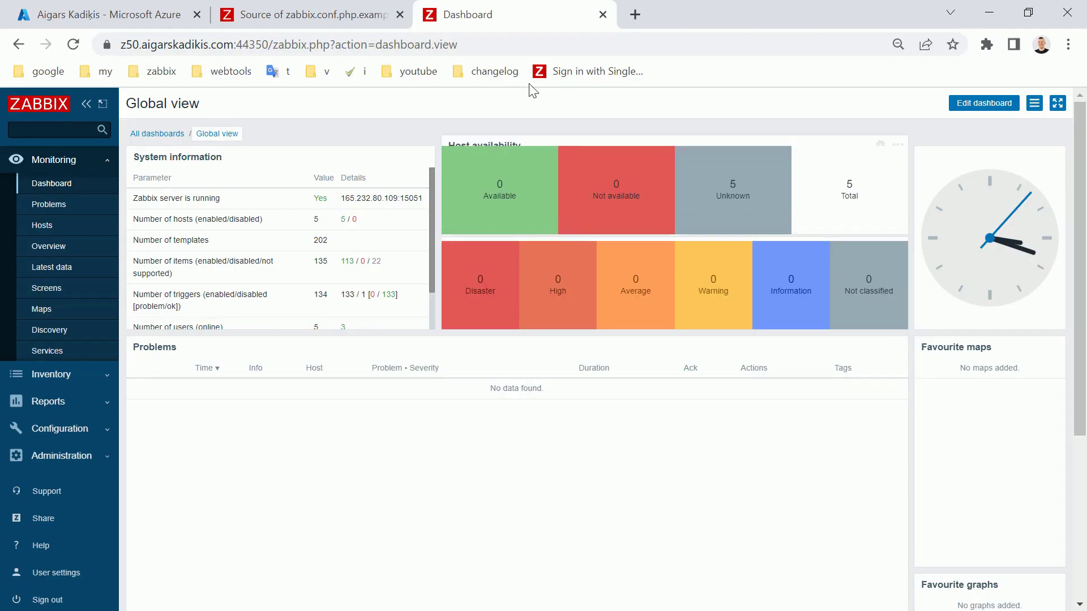
Back in the browser, sign out of Zabbix and retry the Single Sign-On login with the invalid certificate
left_click(48, 600)
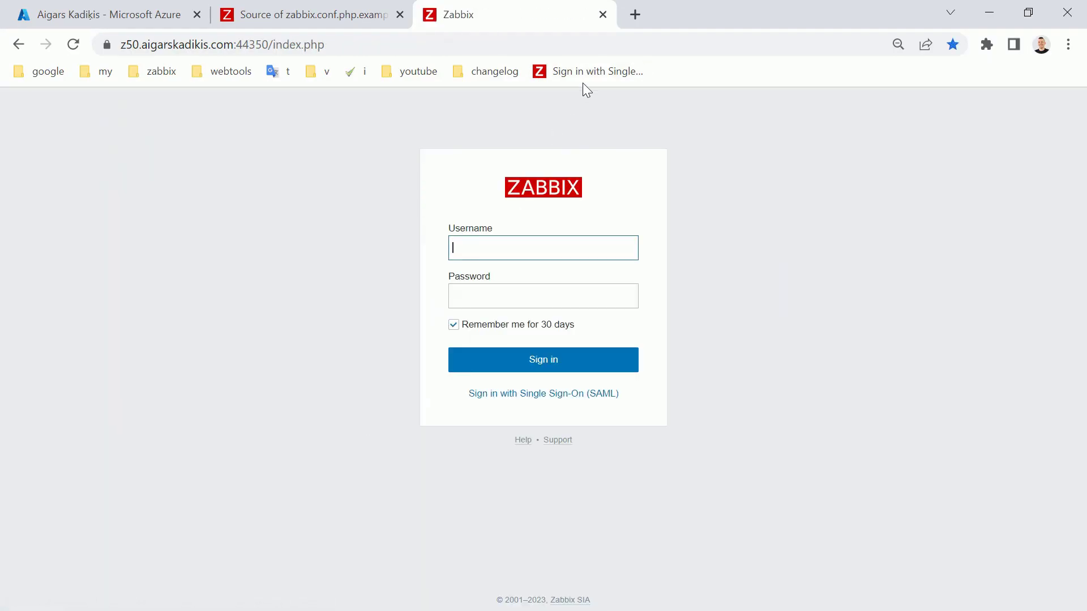
left_click(566, 70)
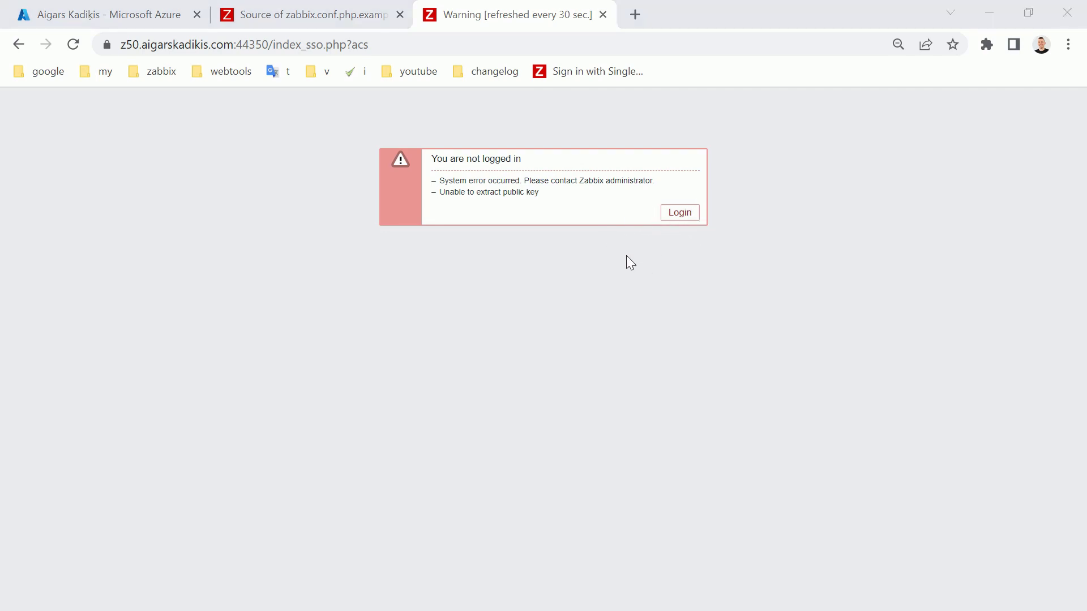
In the terminal, restore idp.crt with cat ~/idp.crt > idp.crt, and retry the Single Sign-On login in the browser
key("alt+Tab")
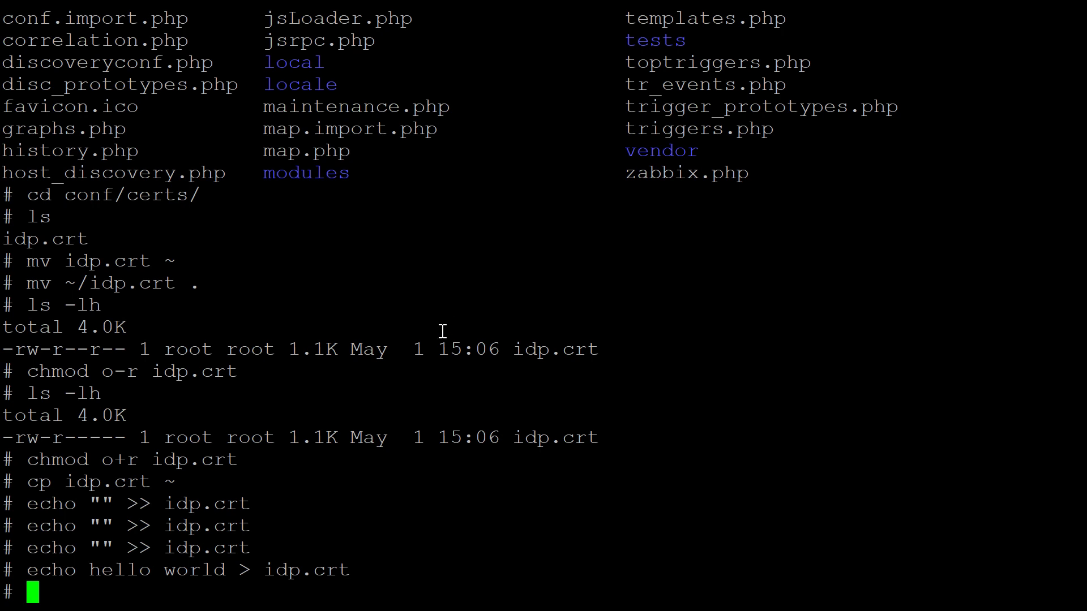
type("cat ~/i")
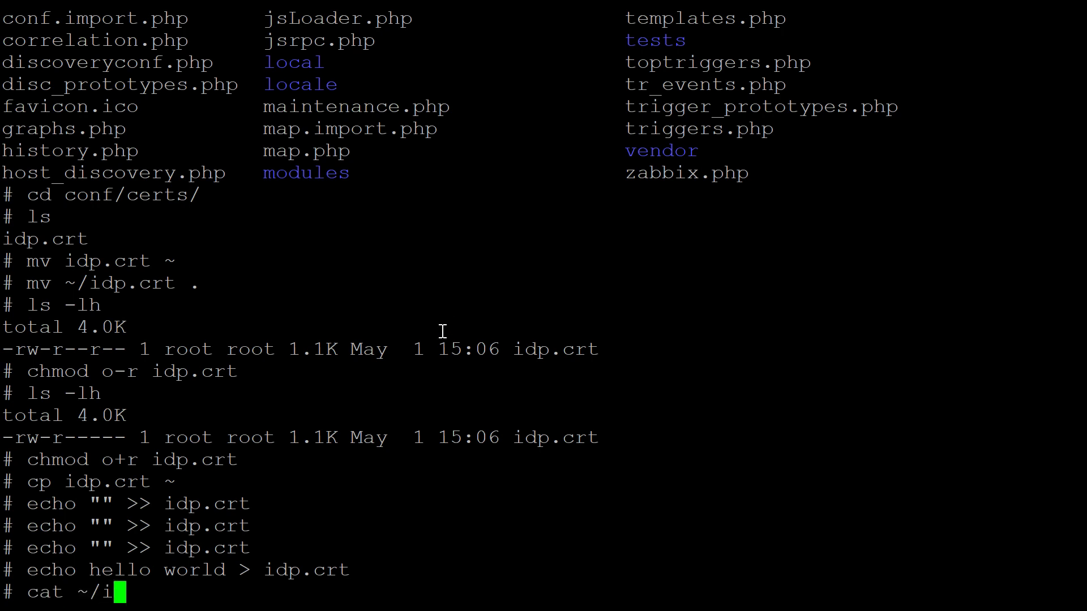
key("Tab")
type("> i")
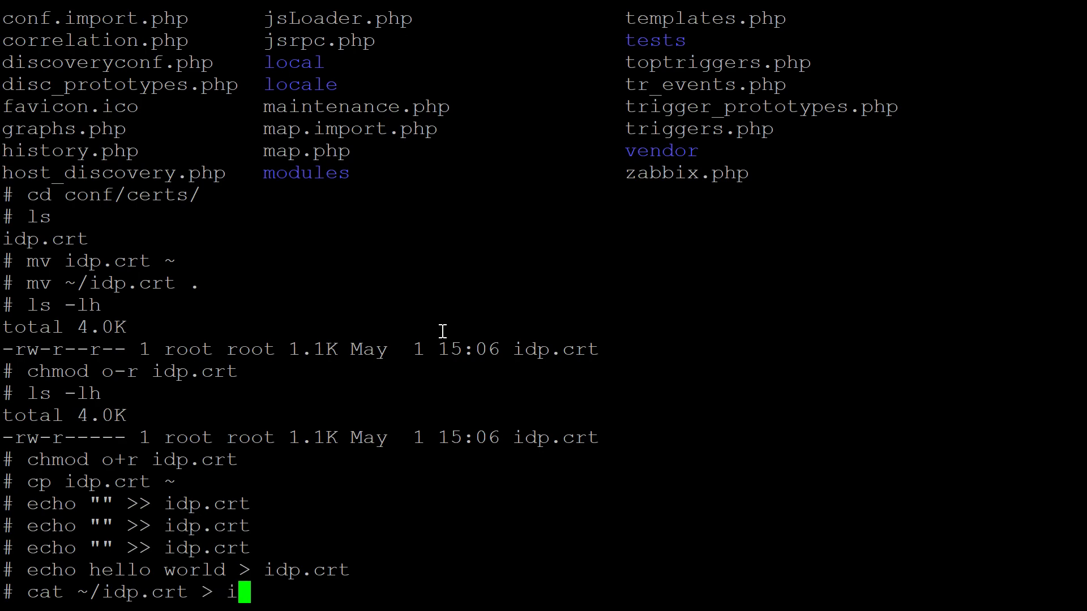
key("Tab")
key("Return")
key("alt+Tab")
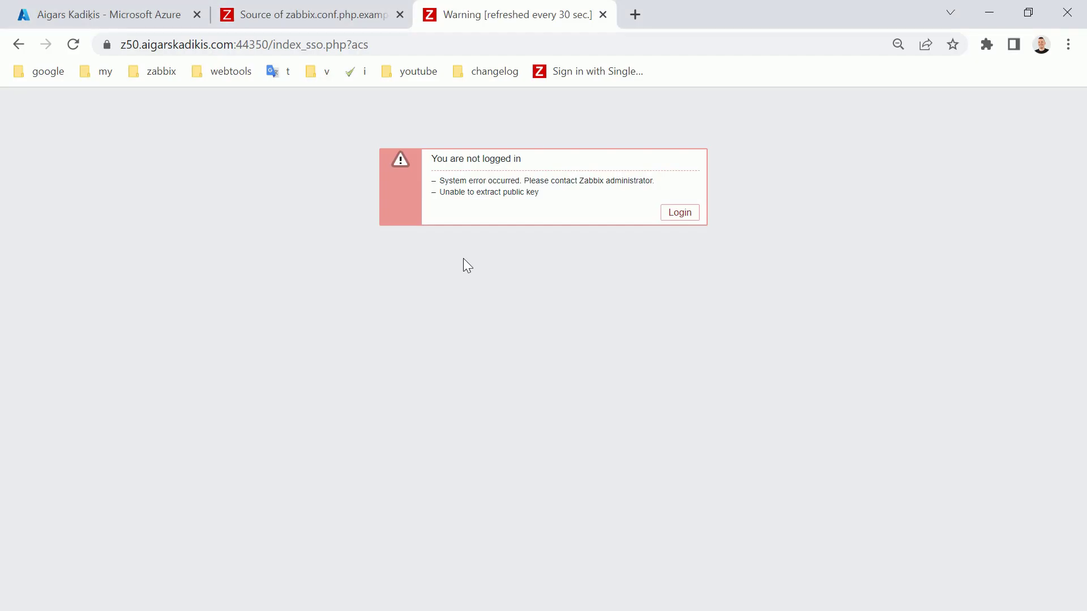
left_click(577, 73)
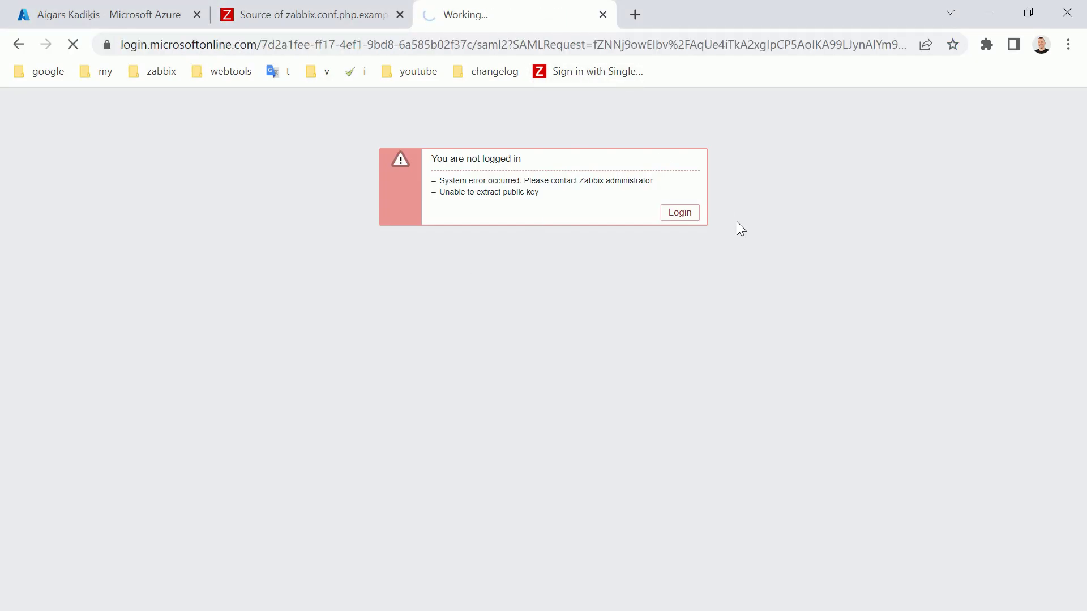